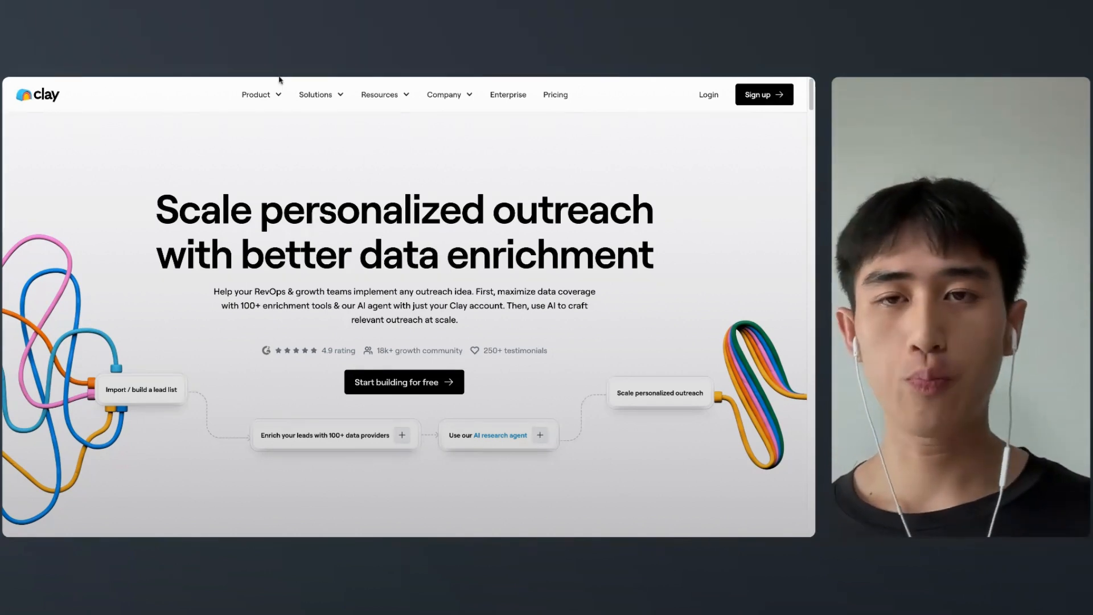
Step: Switch to the Black Propeller website and open its Results page
click(279, 76)
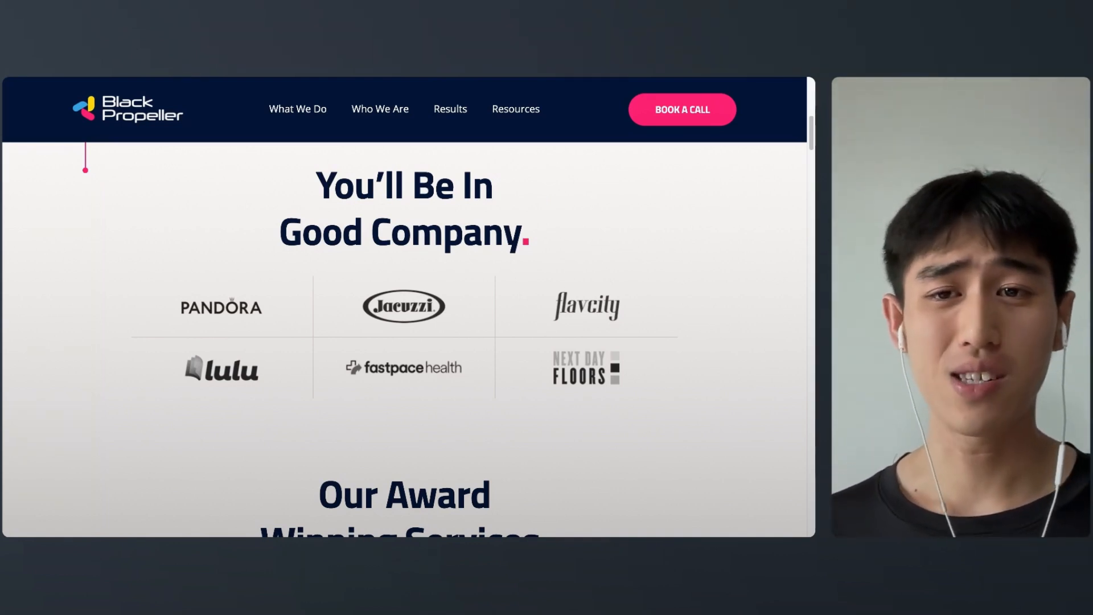
scroll(472, 123, down, 10)
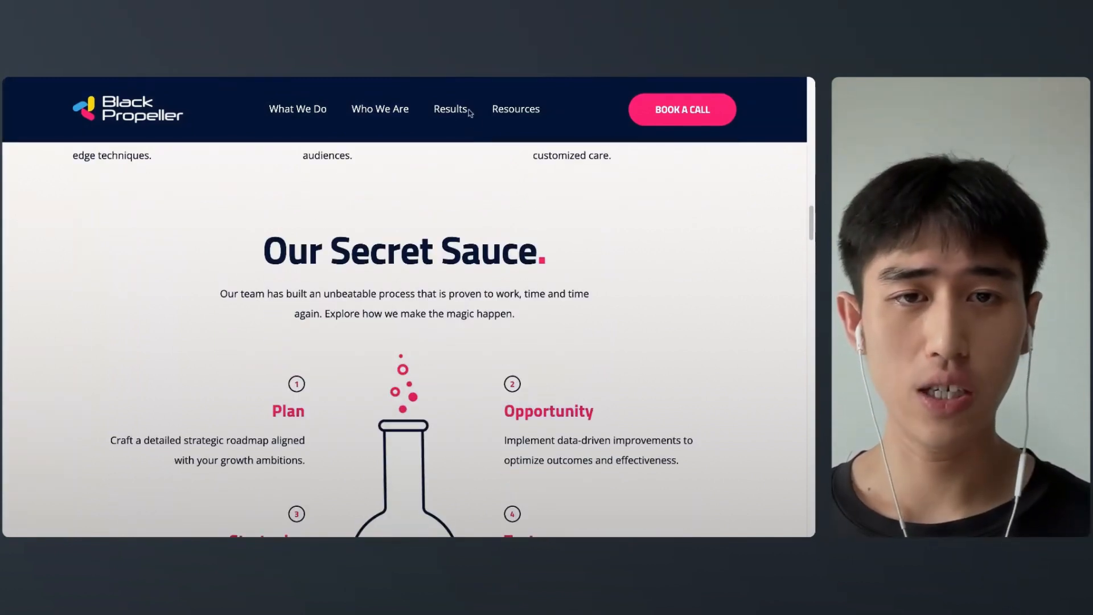
click(452, 111)
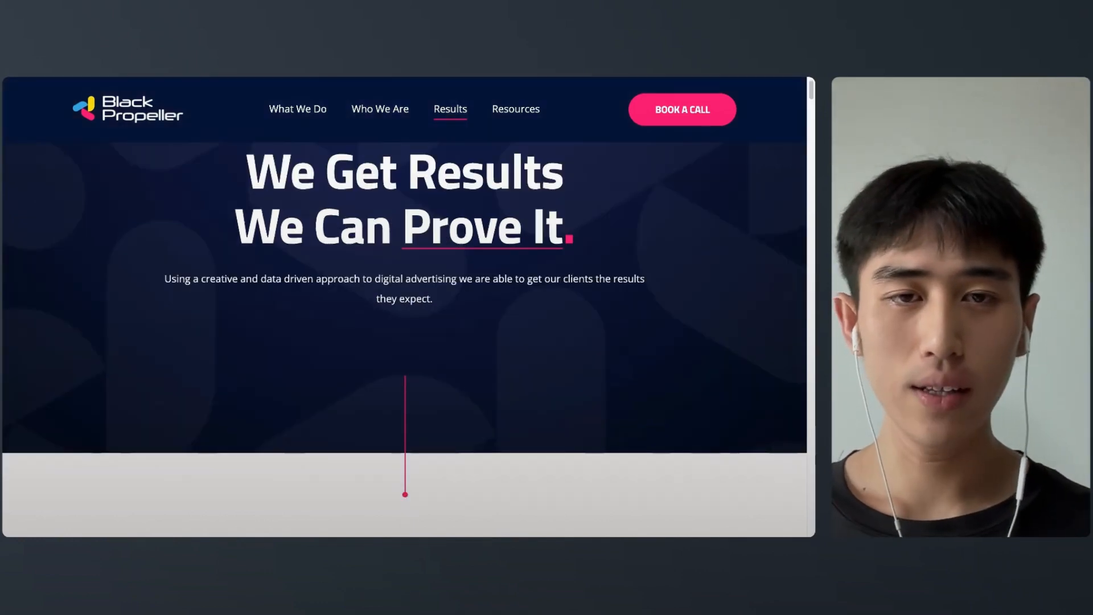
Step: Examine the client case studies on the Results page for client names, industries and headline outcomes
scroll(404, 319, down, 5)
scroll(404, 342, down, 15)
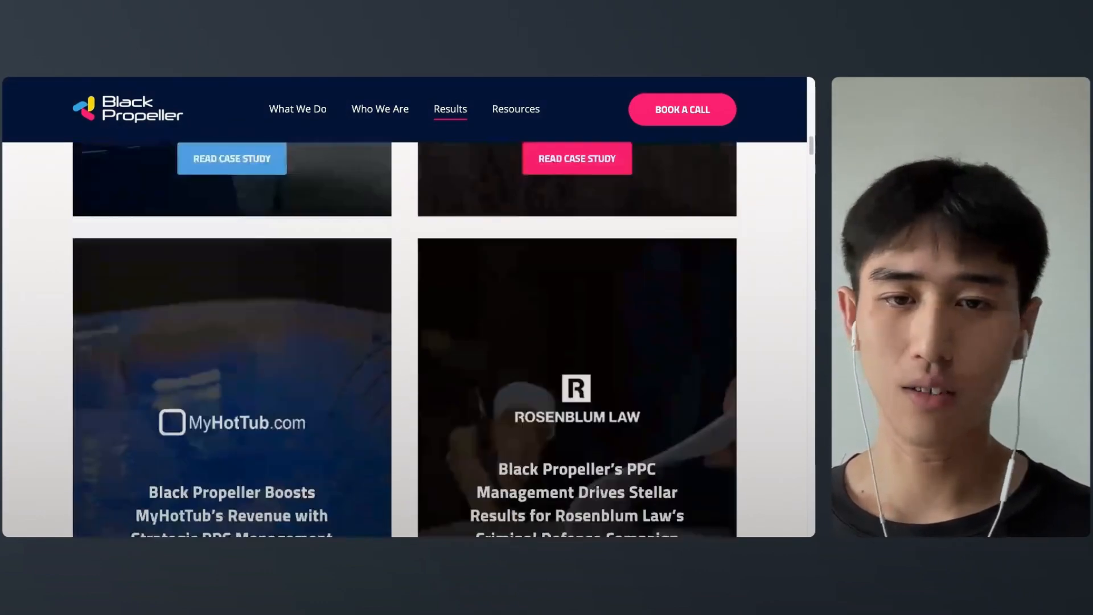
scroll(404, 342, down, 20)
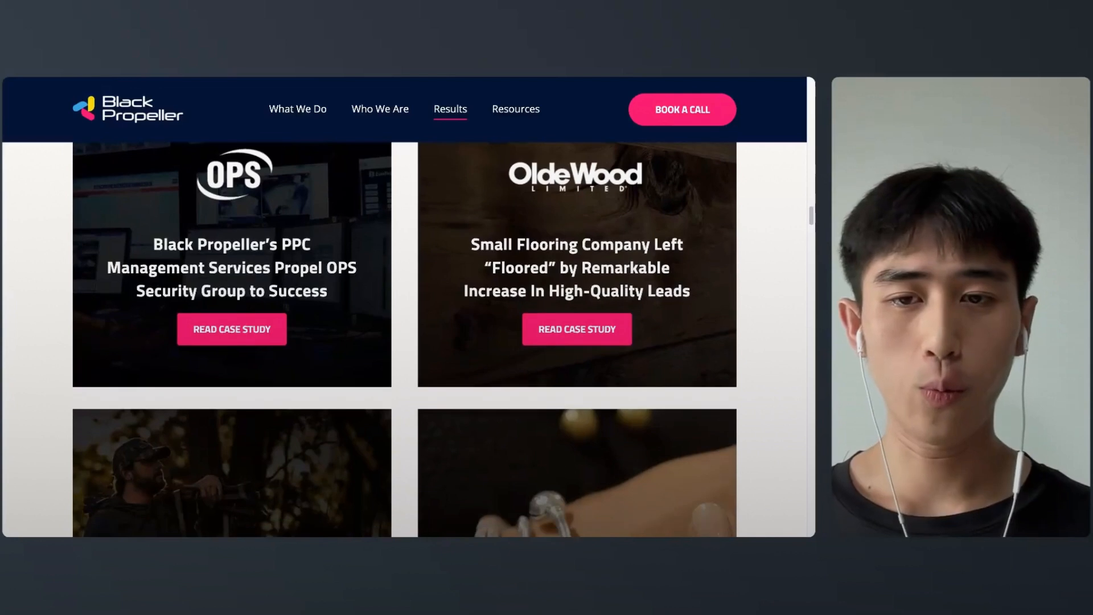
scroll(404, 341, down, 5)
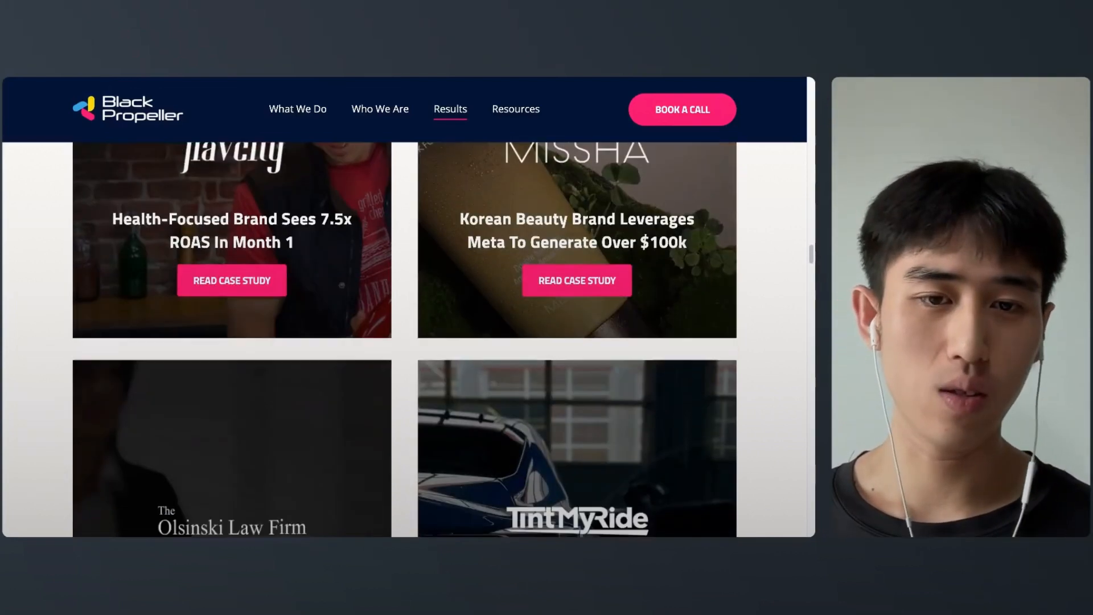
scroll(404, 342, down, 8)
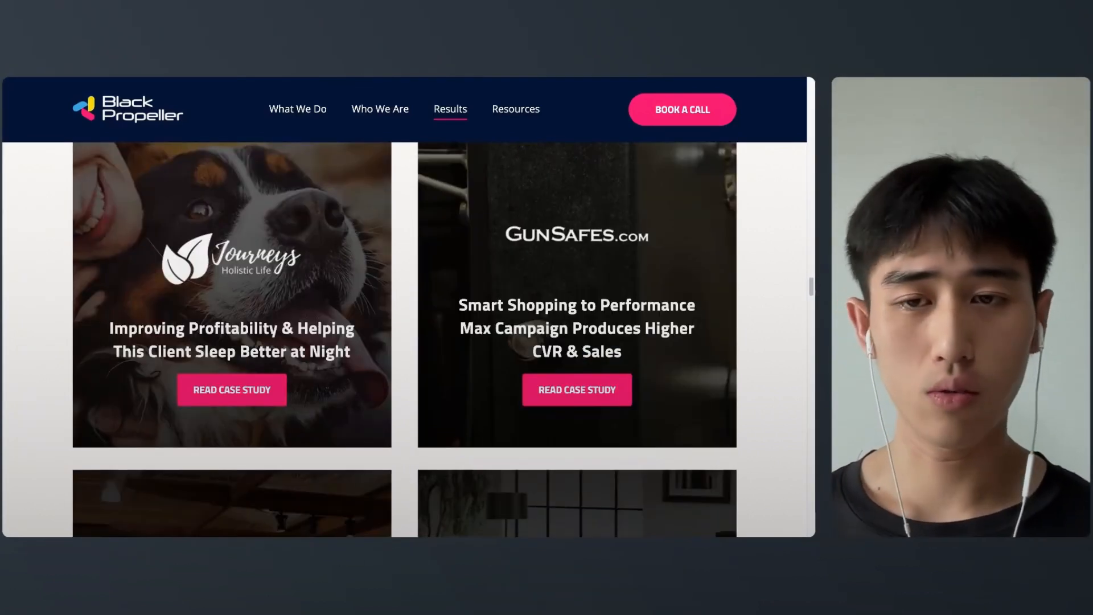
scroll(404, 341, down, 5)
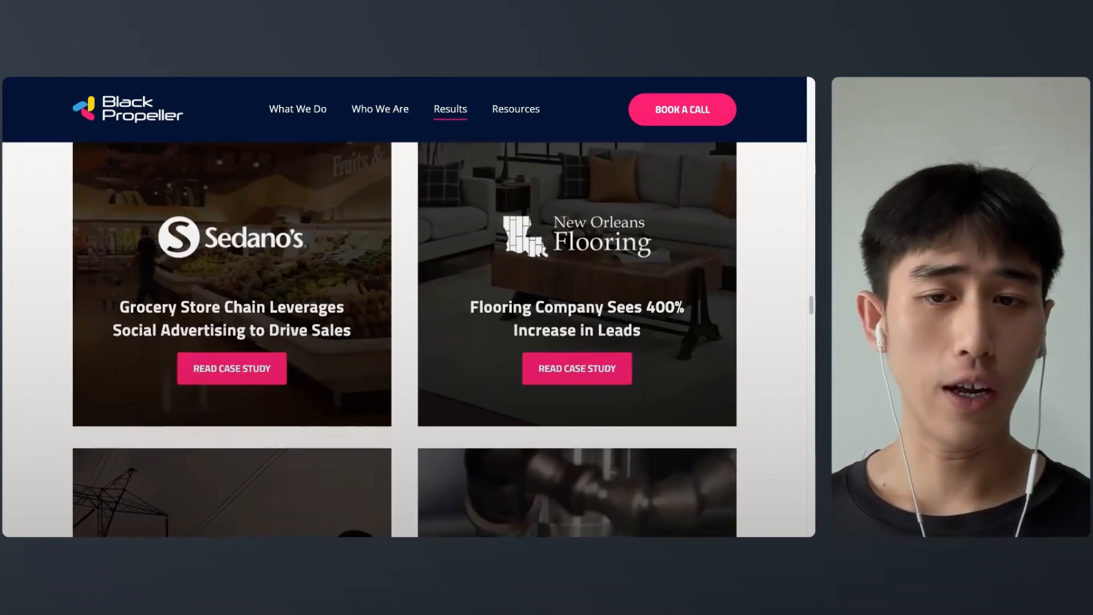
scroll(232, 301, down, 2)
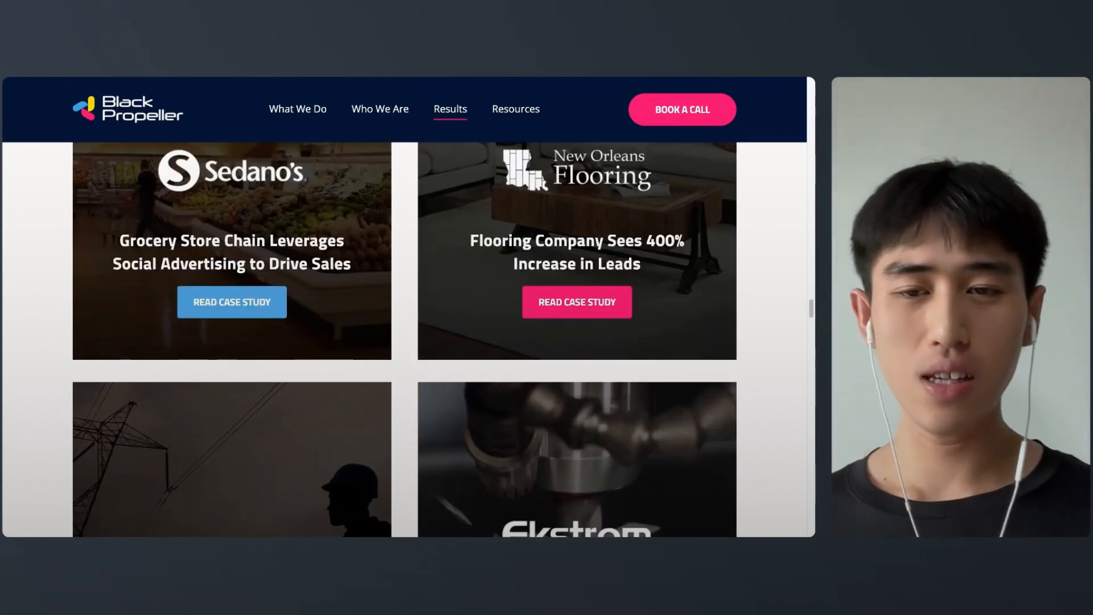
scroll(404, 341, down, 2)
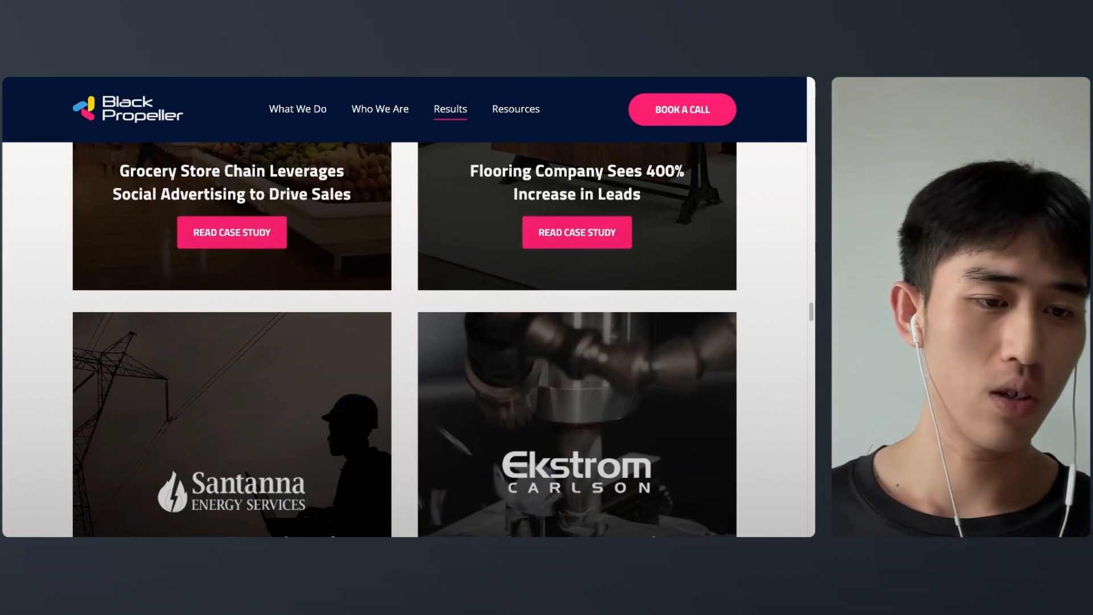
scroll(404, 342, down, 2)
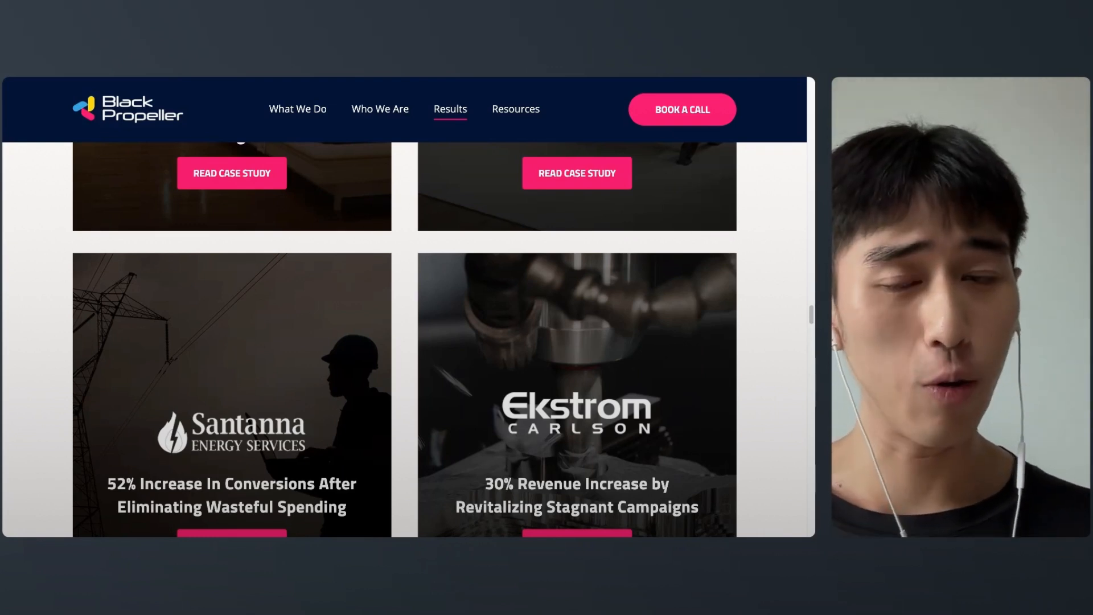
scroll(405, 340, down, 3)
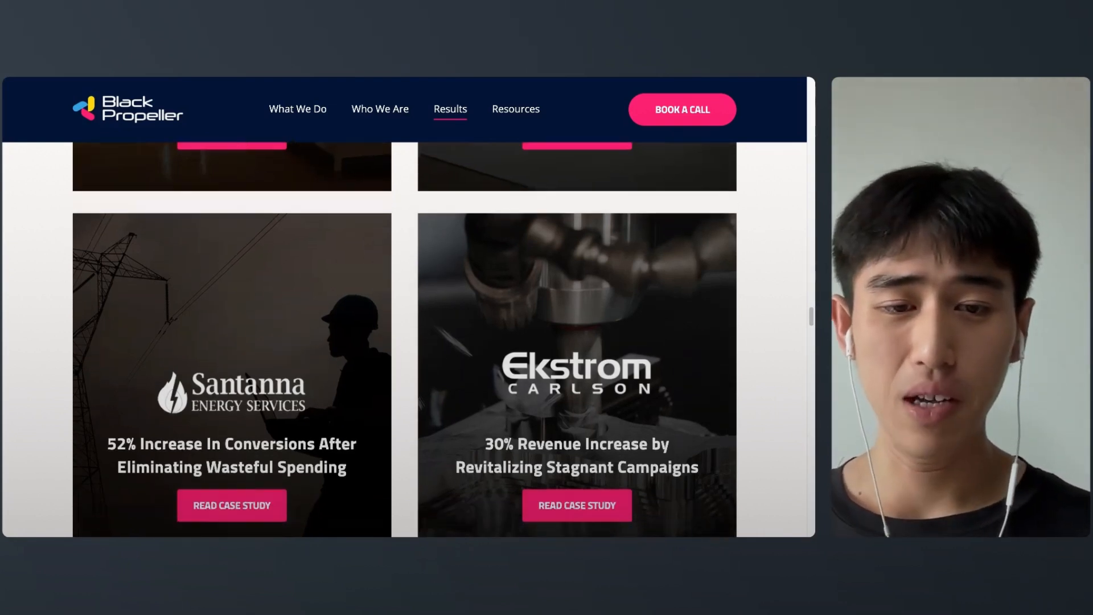
scroll(405, 340, down, 4)
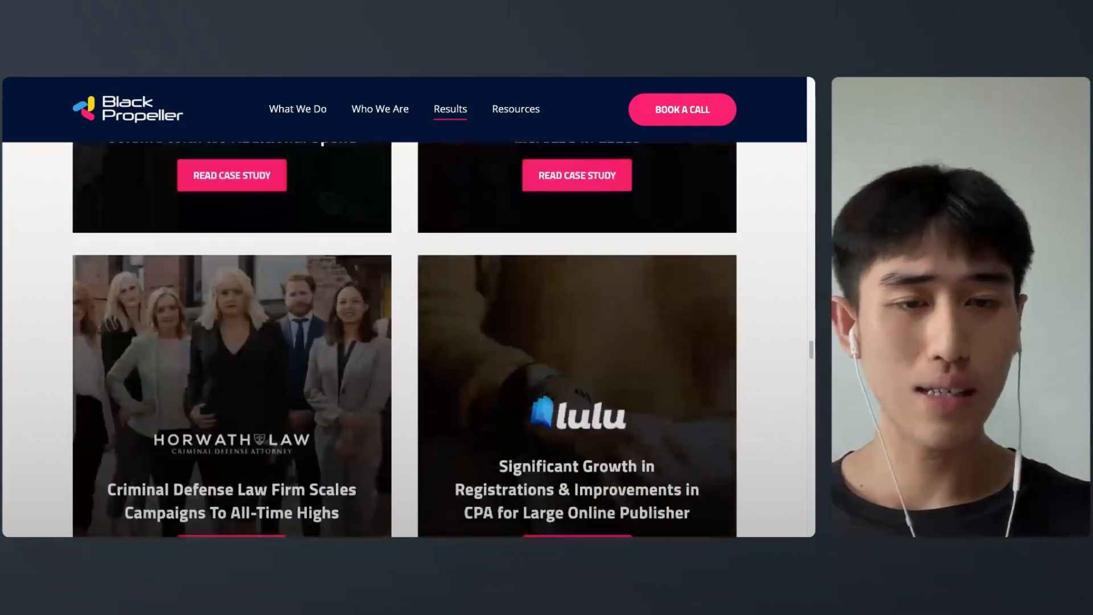
scroll(530, 336, down, 6)
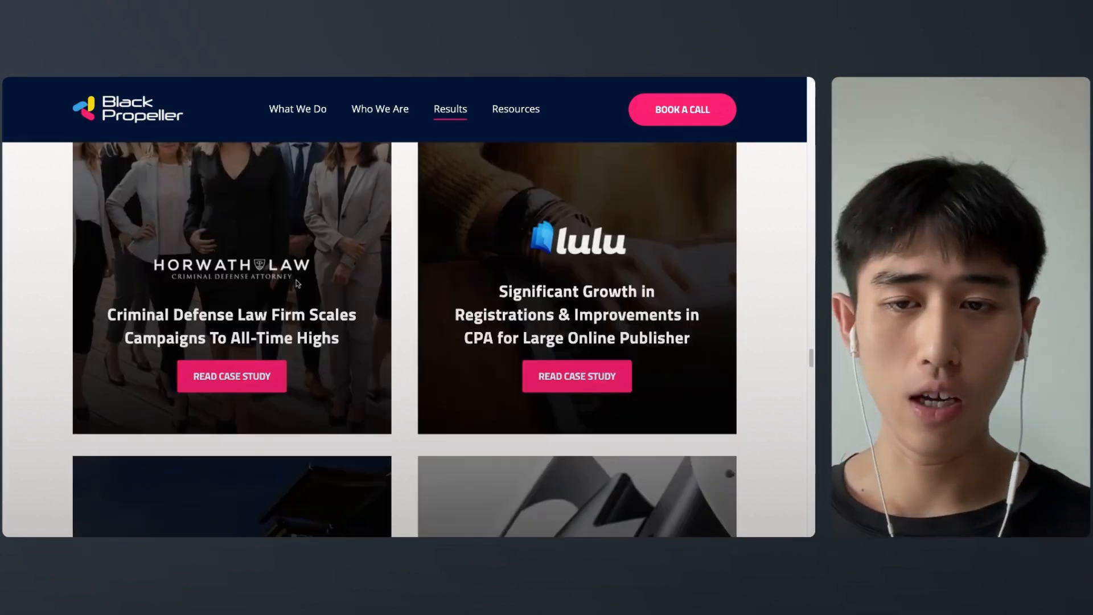
scroll(405, 339, down, 1)
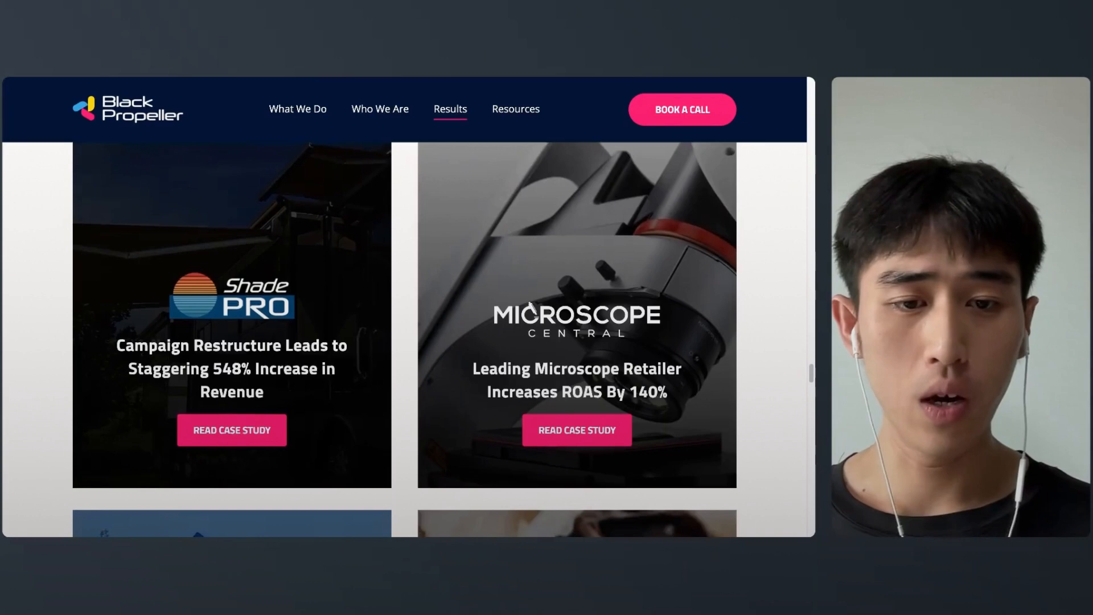
scroll(530, 291, down, 5)
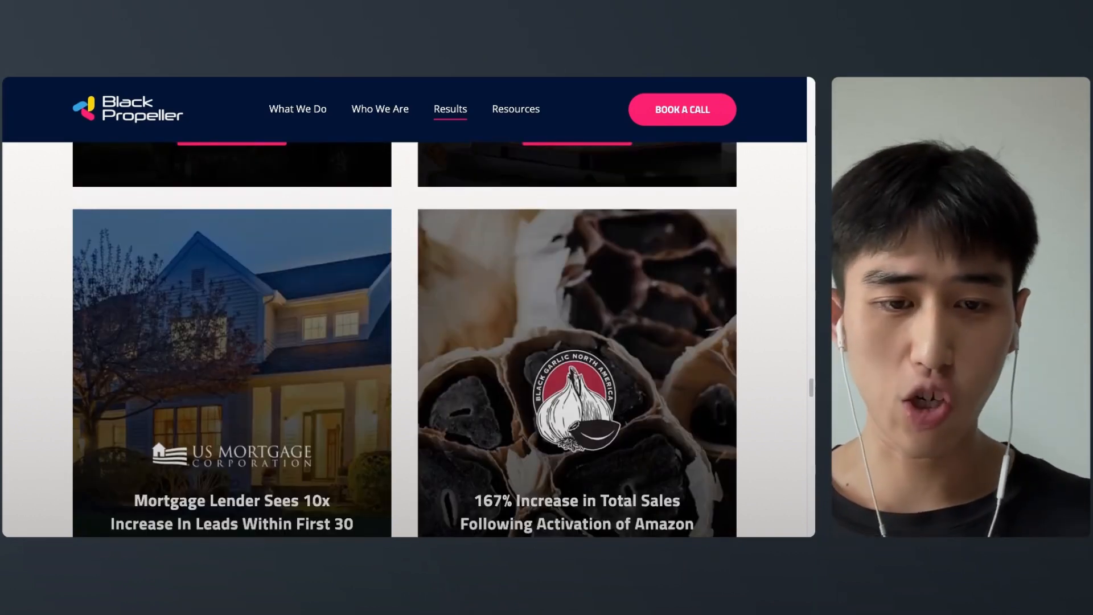
scroll(530, 292, down, 6)
scroll(404, 340, down, 18)
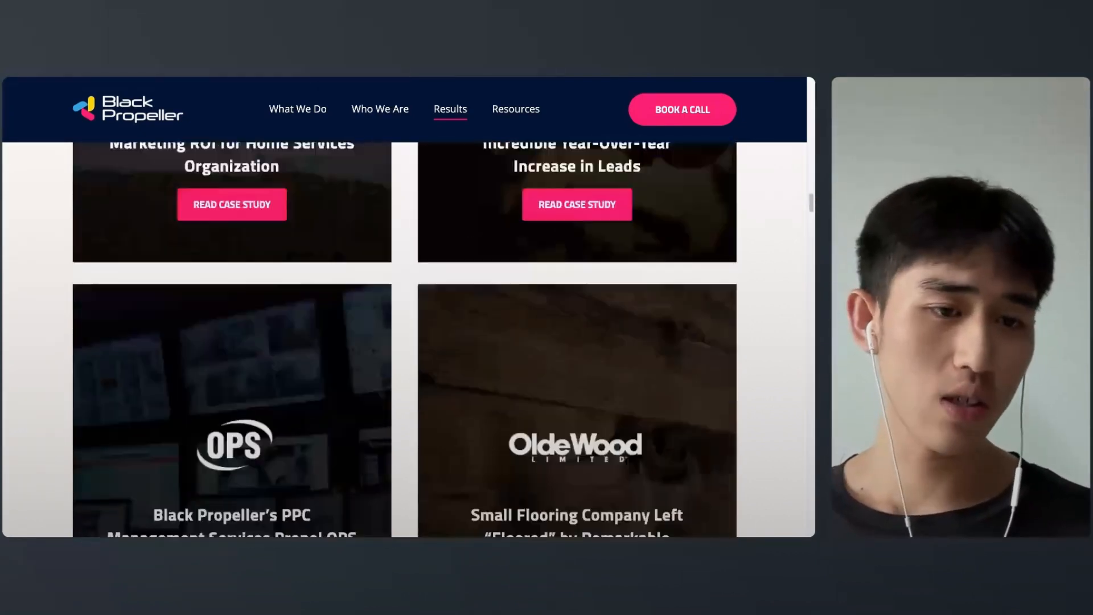
Step: Return to the first case studies and open the one about luxury car rental revenue and PPC management services
scroll(405, 340, up, 20)
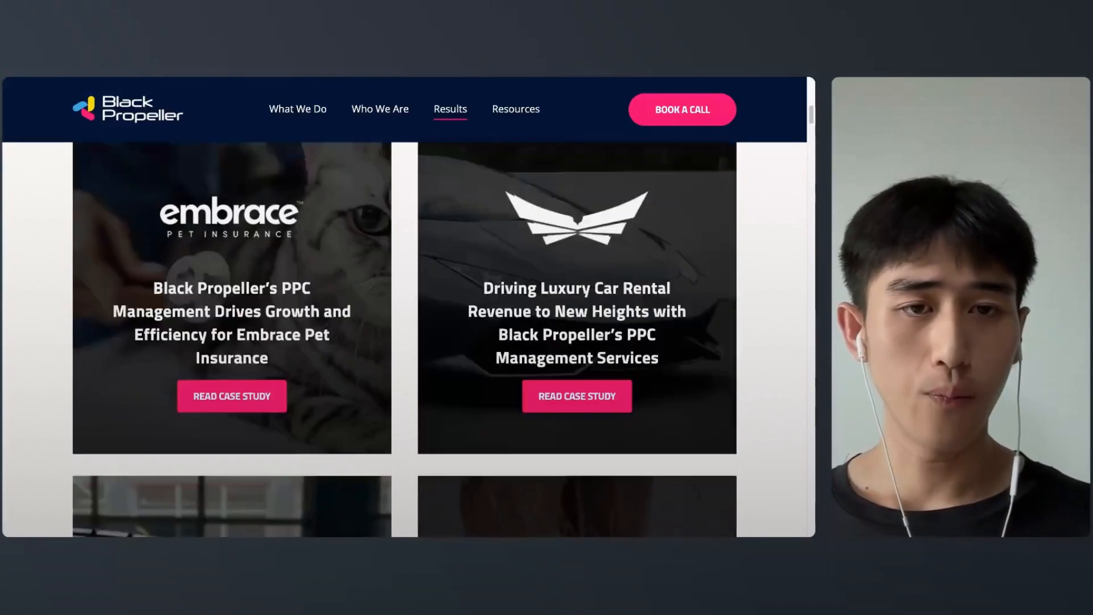
scroll(405, 340, down, 6)
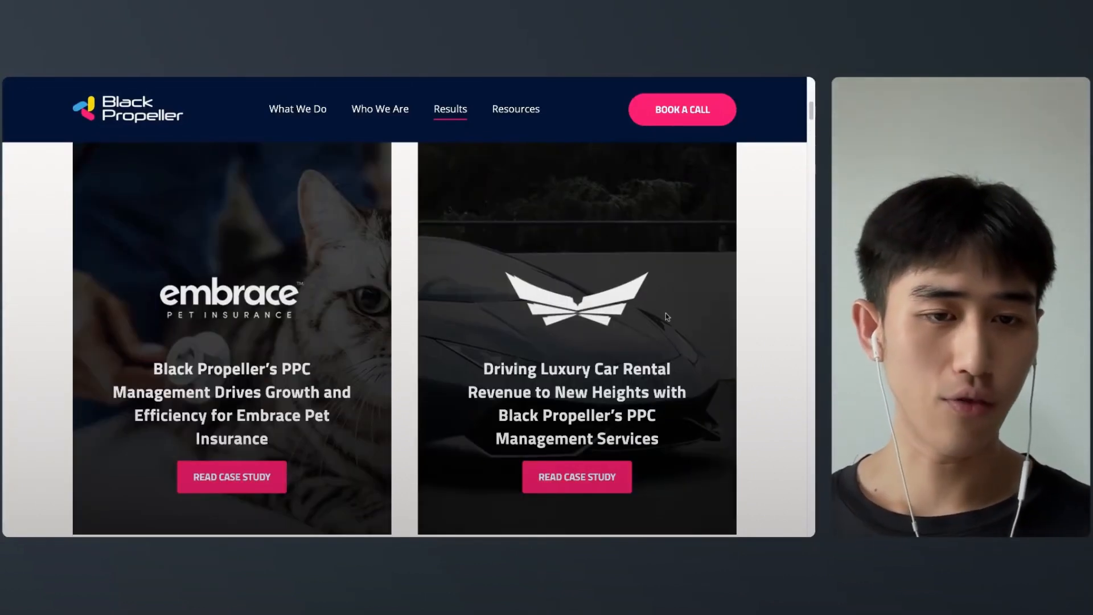
click(577, 476)
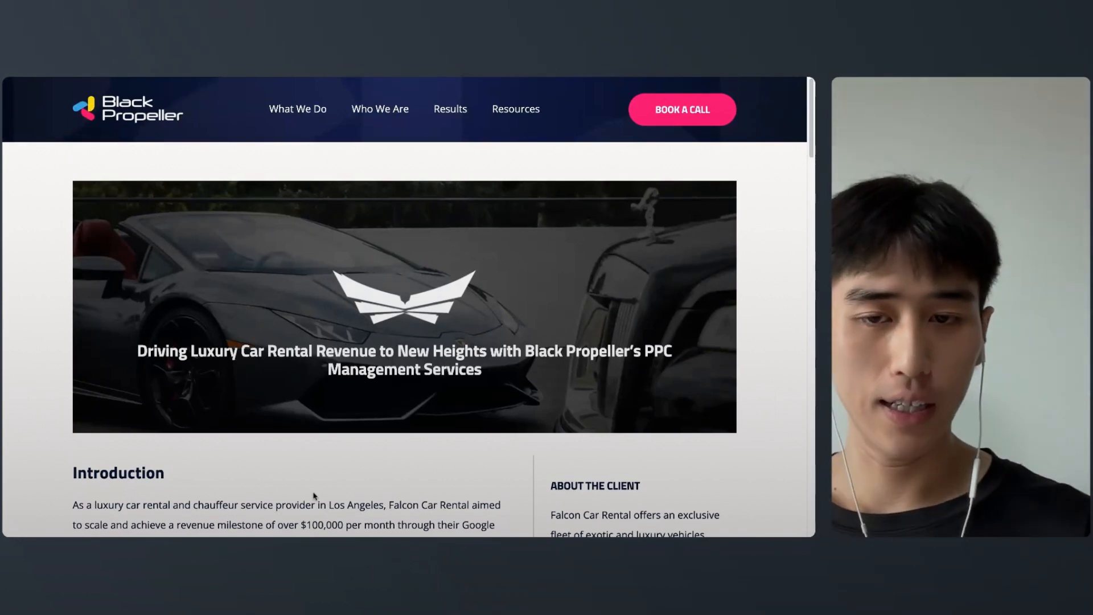
Step: Read the case study's Introduction and Strategy sections, highlighting the revenue milestone and the first strategy paragraph
scroll(314, 497, down, 3)
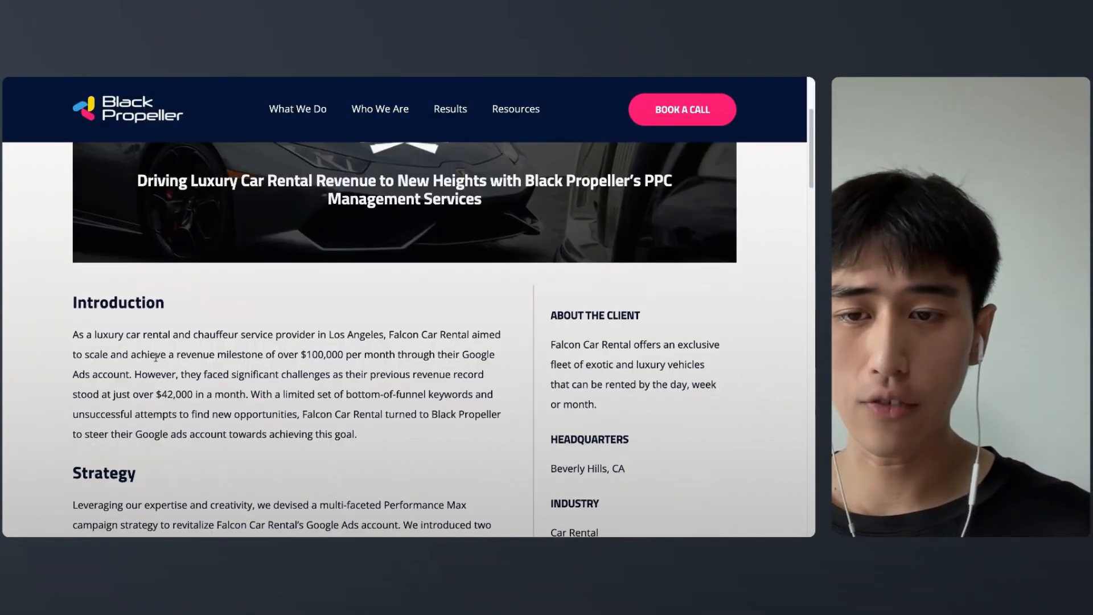
drag(155, 355, 343, 355)
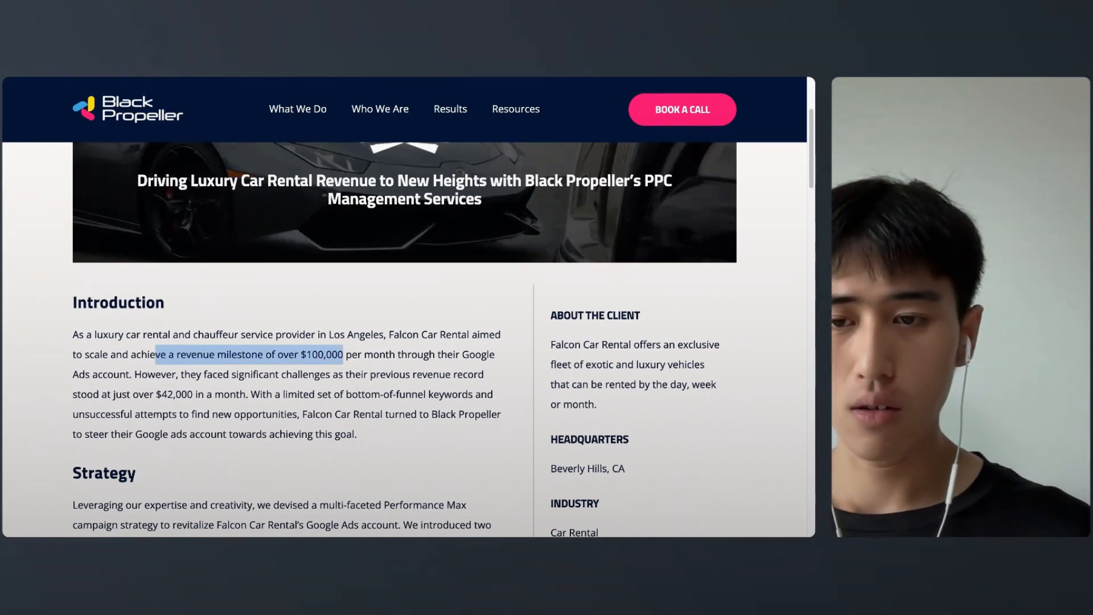
click(198, 397)
triple_click(176, 389)
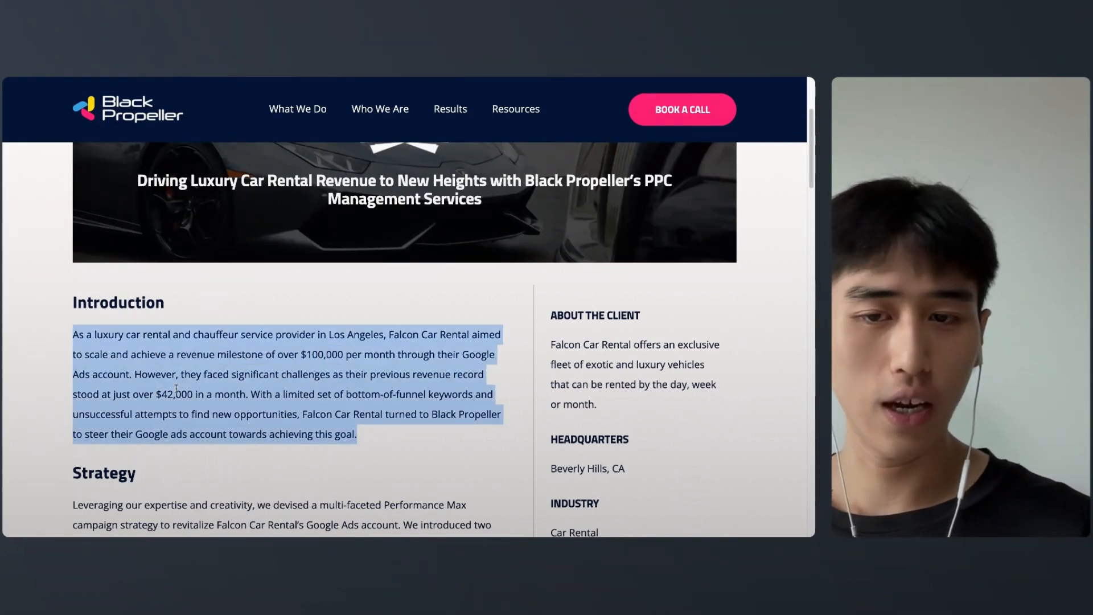
click(177, 389)
scroll(176, 389, down, 3)
drag(145, 319, 215, 471)
scroll(215, 471, down, 1)
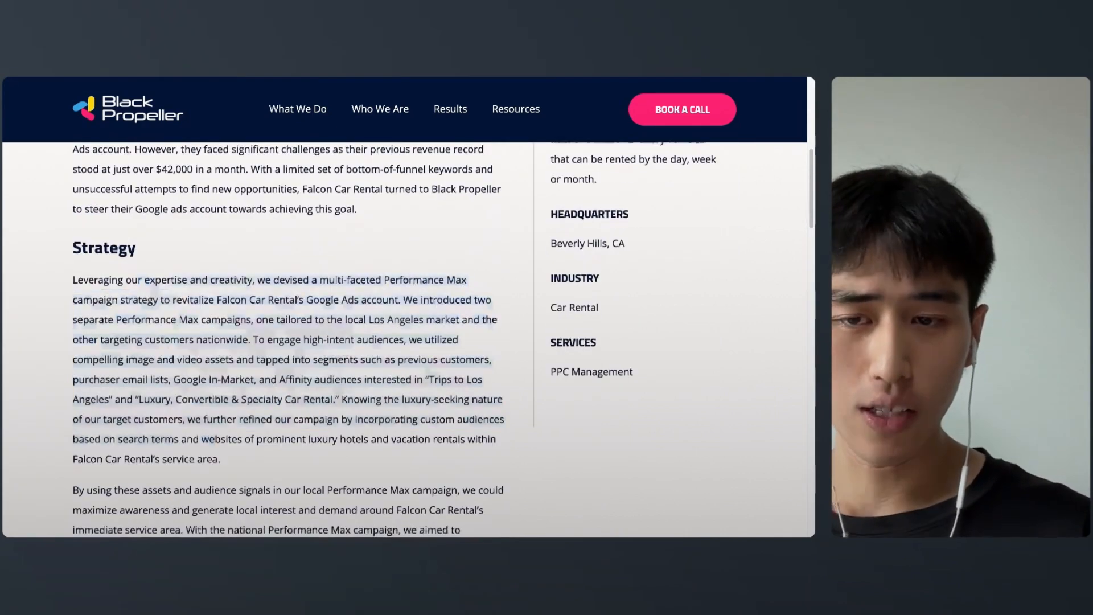
click(214, 467)
scroll(215, 467, down, 5)
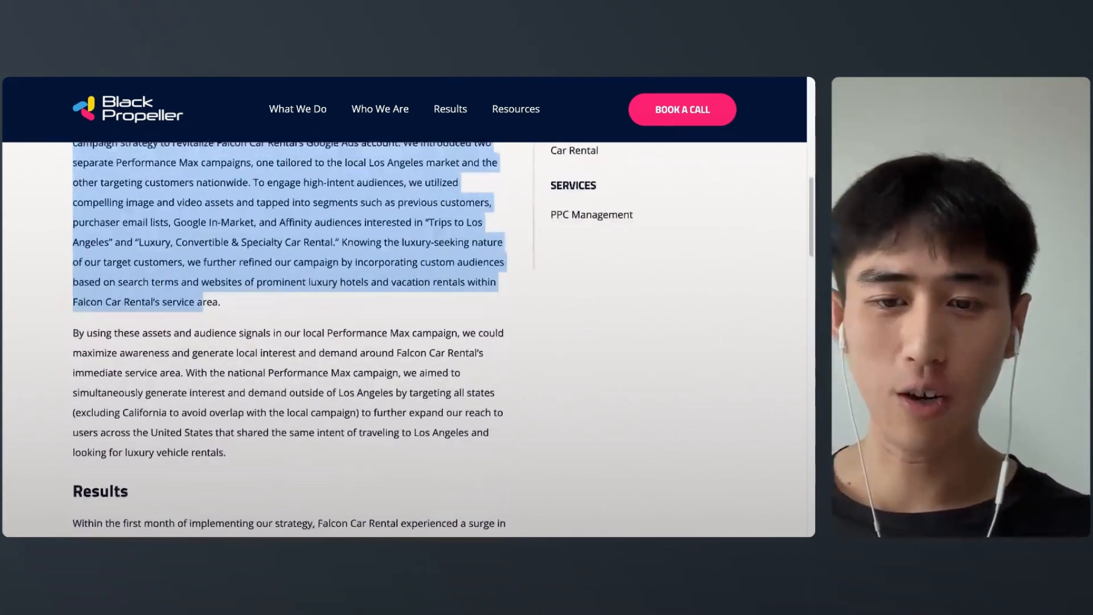
Step: Compare the revenue goal in the Results section with the revenue figures in the Introduction, highlighting the amounts
scroll(290, 342, down, 6)
scroll(290, 342, up, 3)
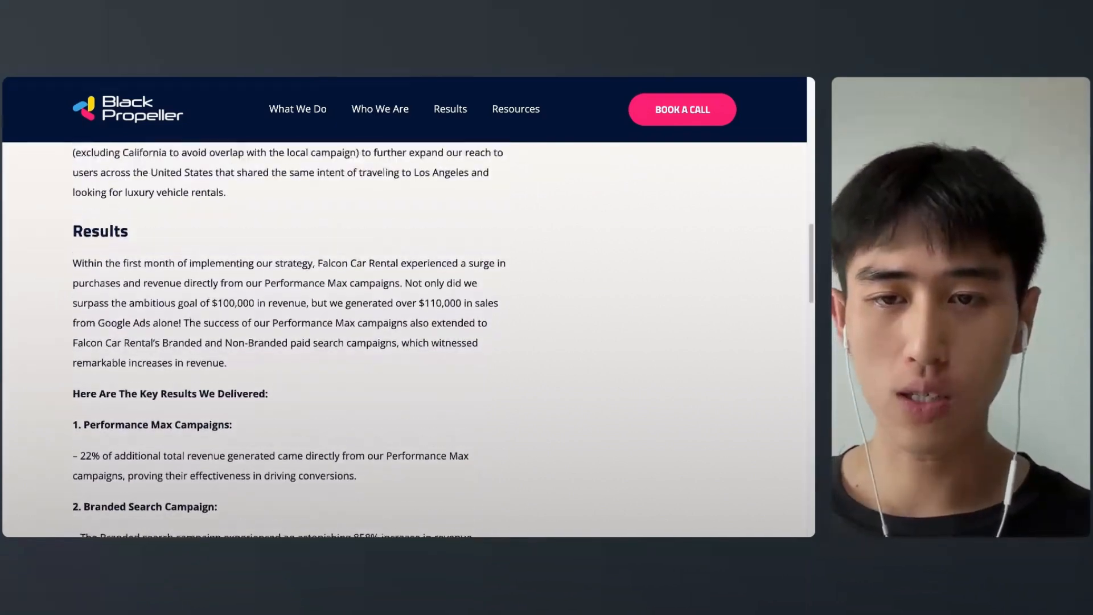
drag(212, 373, 243, 376)
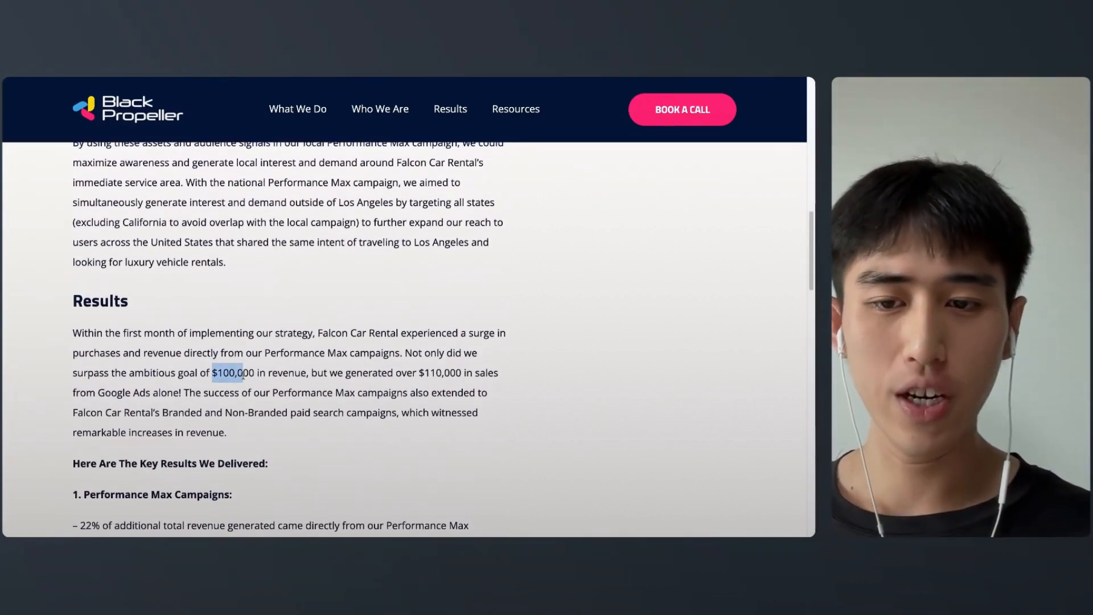
scroll(243, 375, down, 1)
scroll(243, 375, up, 8)
drag(175, 254, 193, 253)
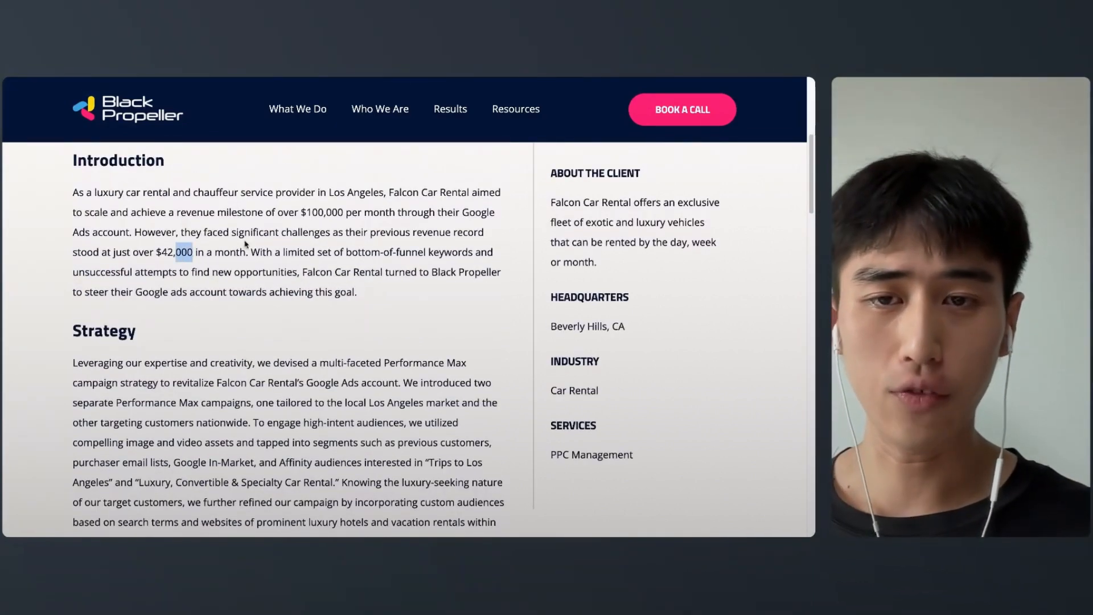
drag(306, 216, 352, 214)
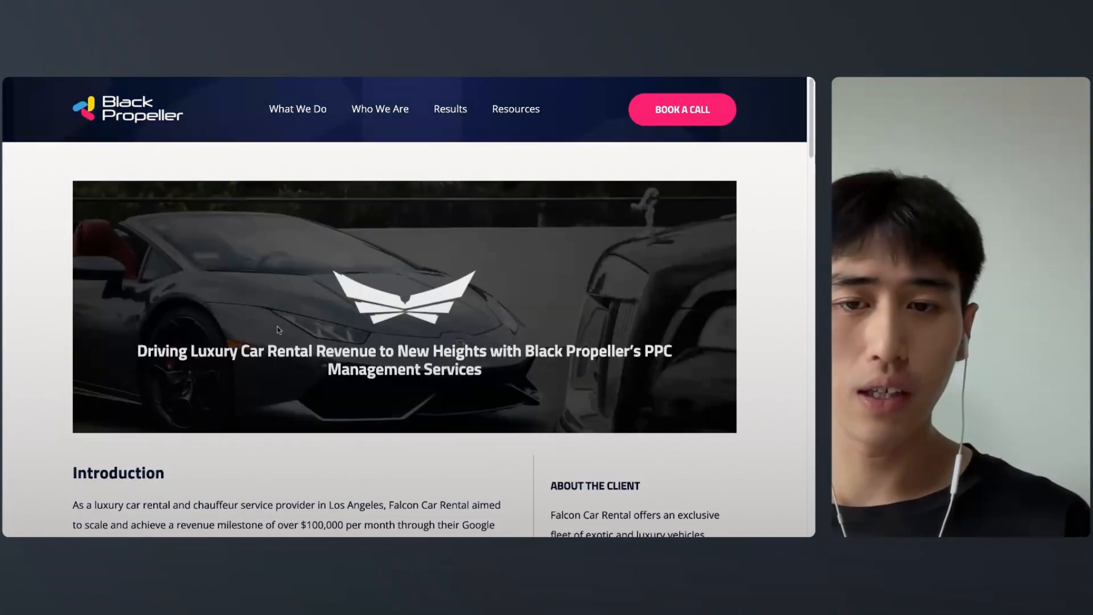
Step: Highlight the client's niche in the case study title and examine the non-brand search campaign and ad spend results
drag(260, 340, 358, 342)
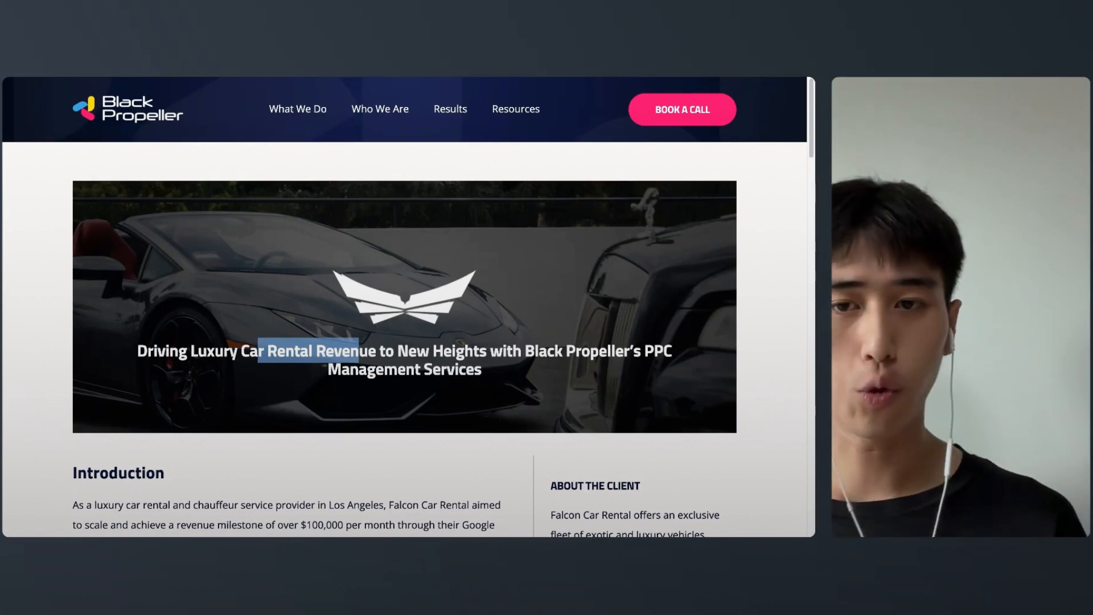
click(359, 349)
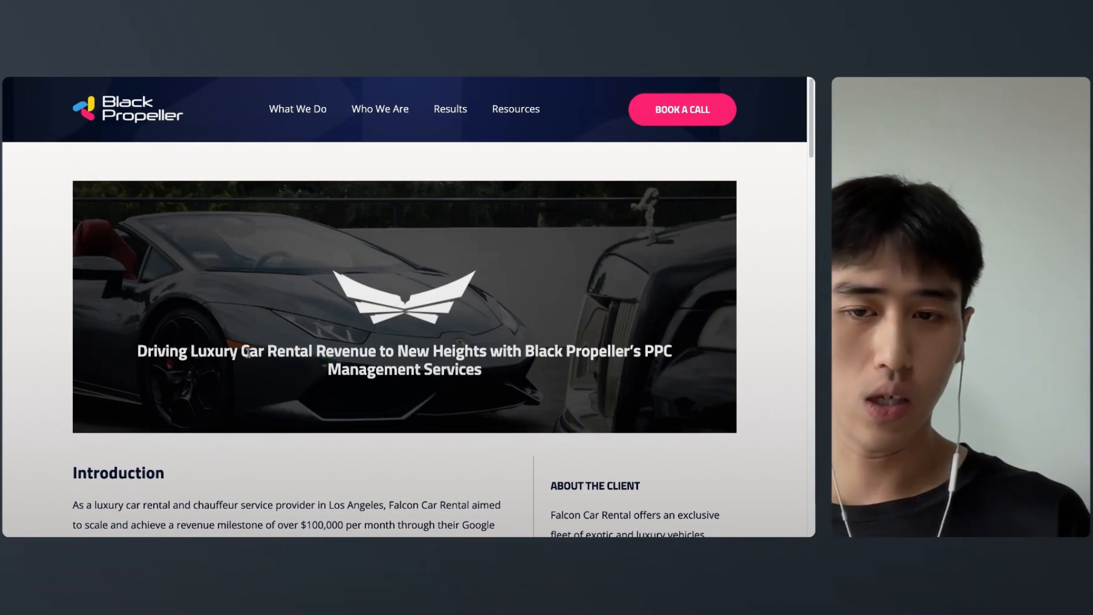
drag(249, 352, 308, 351)
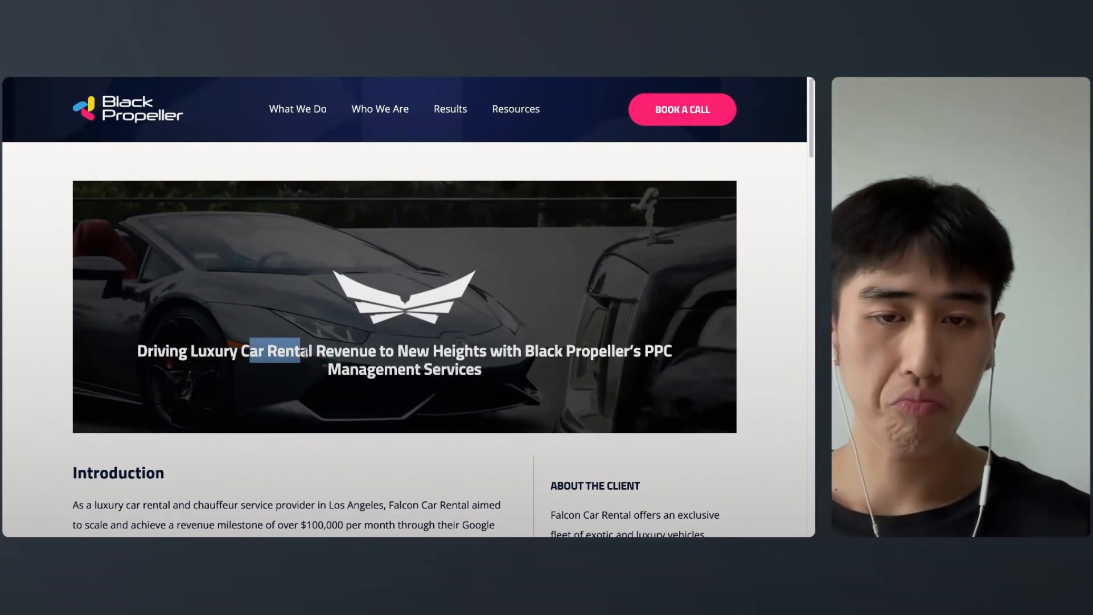
scroll(308, 352, down, 2)
scroll(404, 342, down, 3)
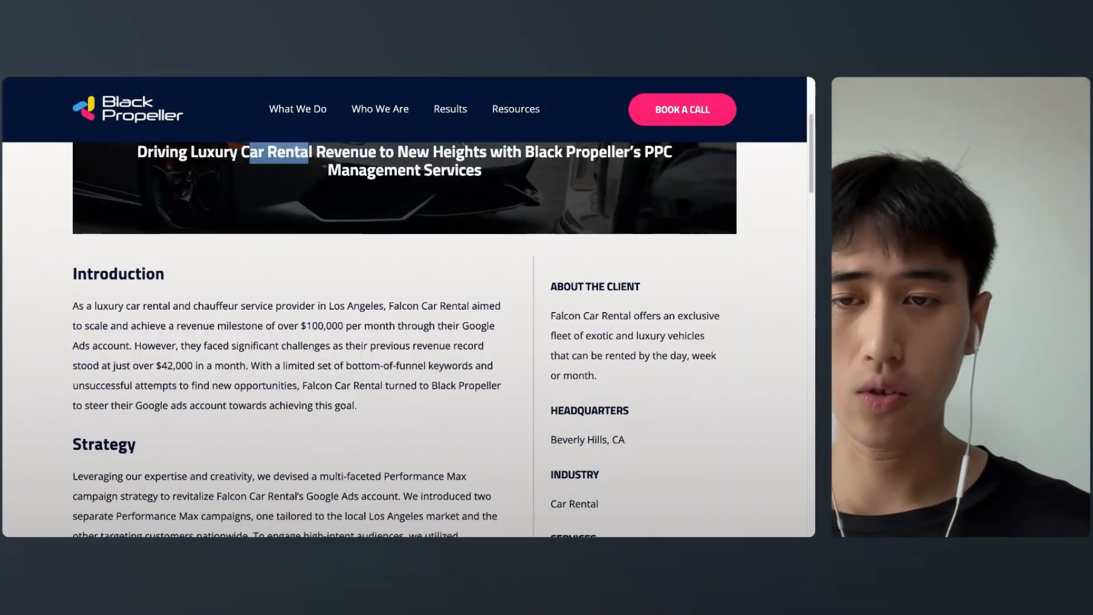
scroll(404, 342, down, 18)
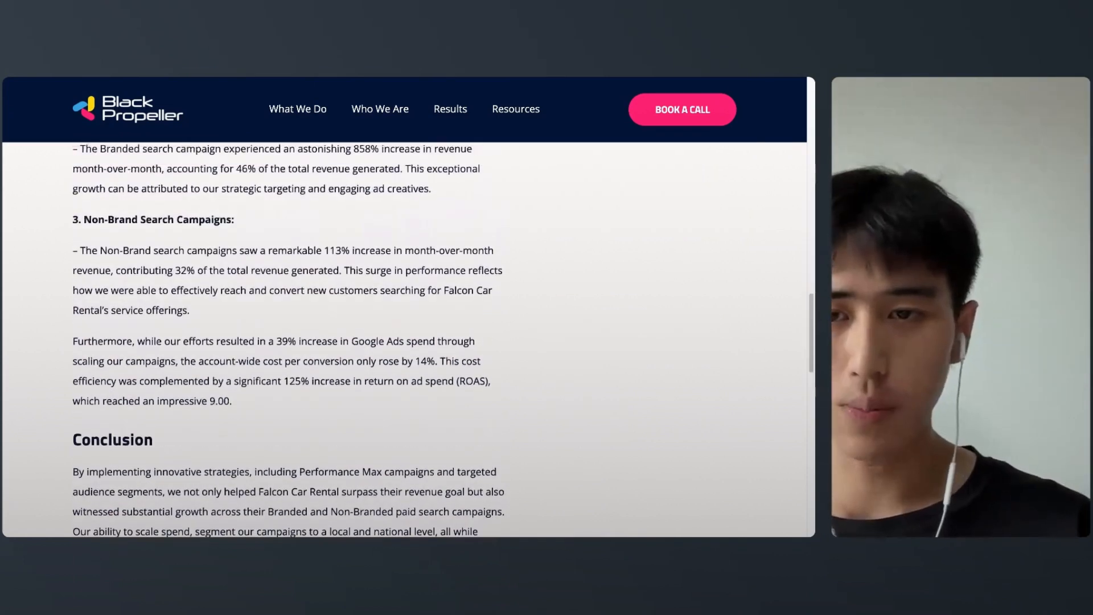
drag(335, 252, 246, 272)
click(331, 252)
click(273, 339)
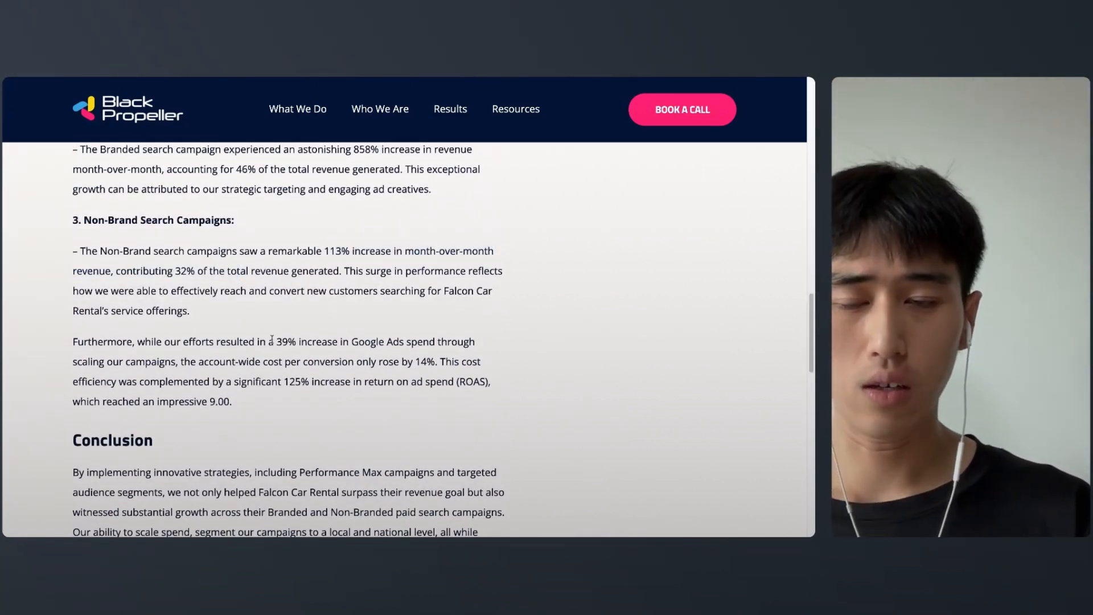
Step: Highlight the Google Ads spend and cost per conversion sentence, and read on toward the case study's conclusion
drag(273, 341, 330, 362)
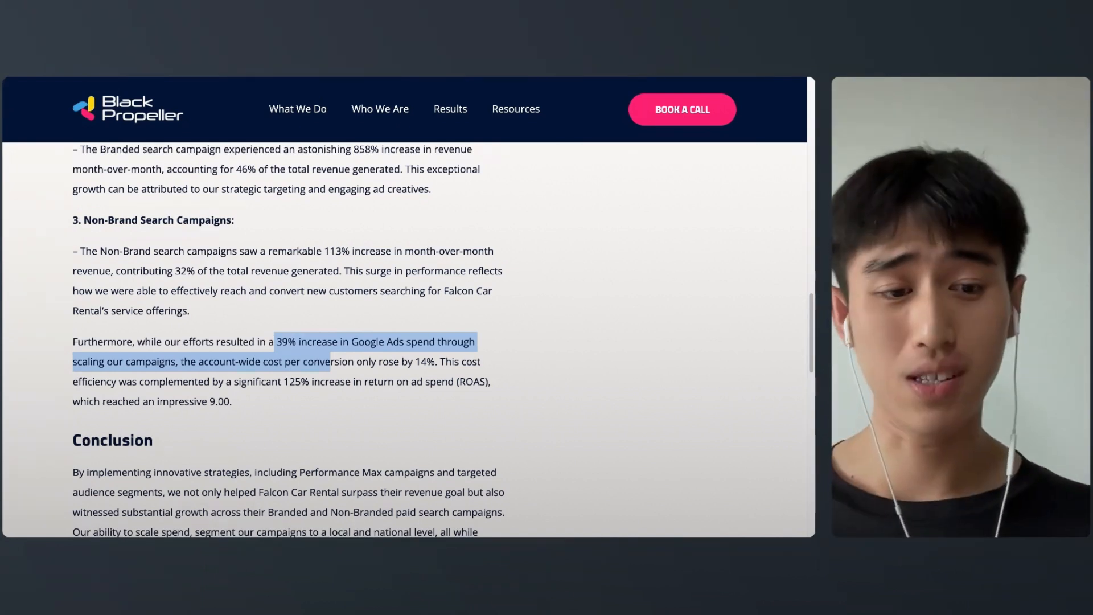
click(350, 373)
scroll(350, 373, down, 1)
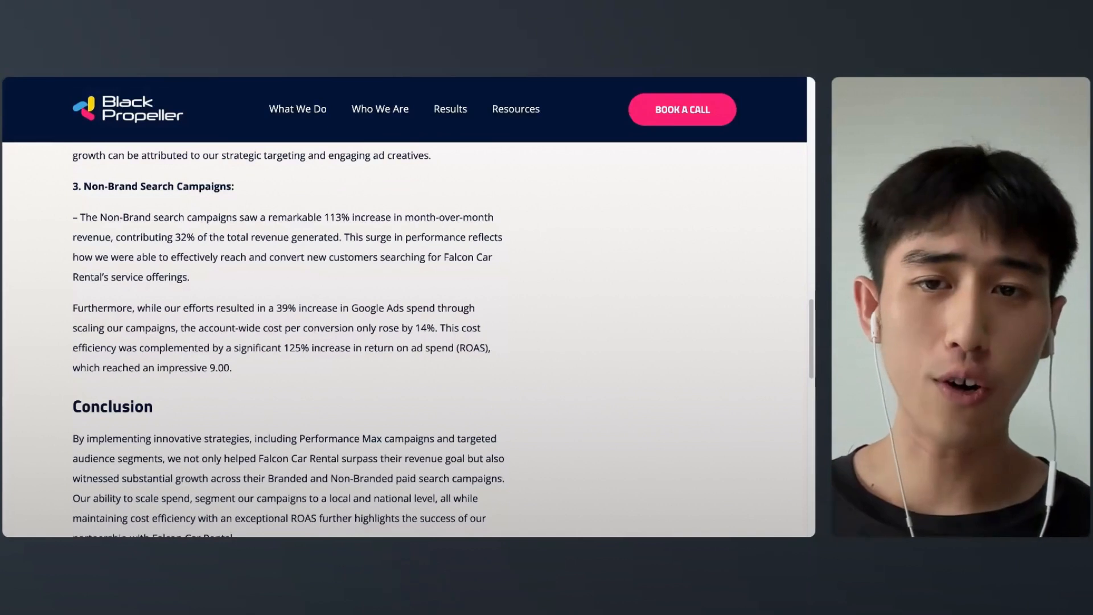
scroll(404, 339, down, 1)
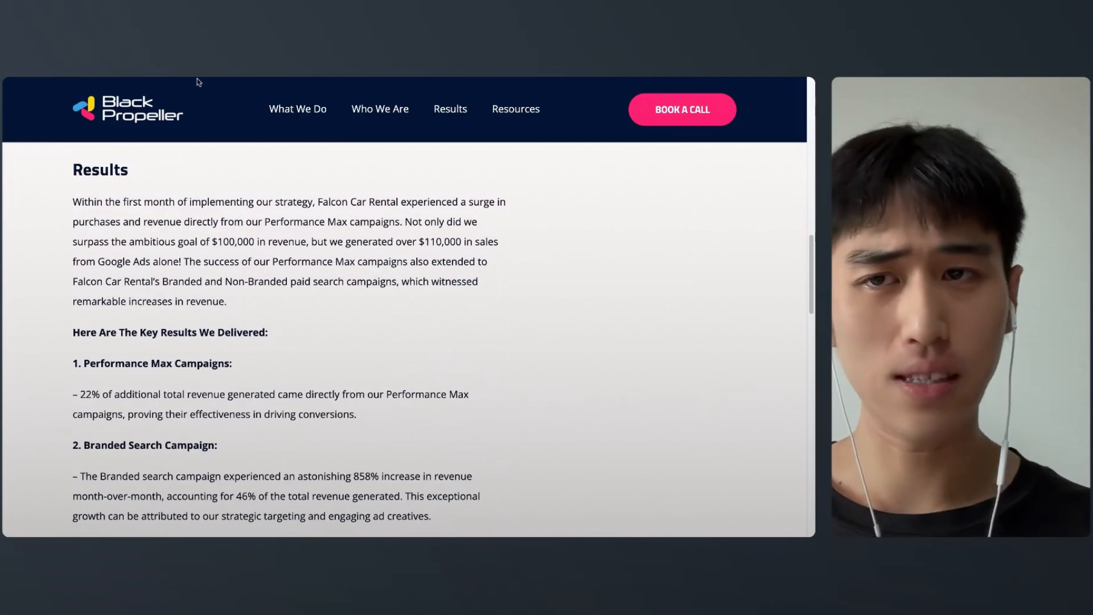
Step: Switch to the Black Propeller table in Clay and open the Google Maps local business source for editing
click(197, 77)
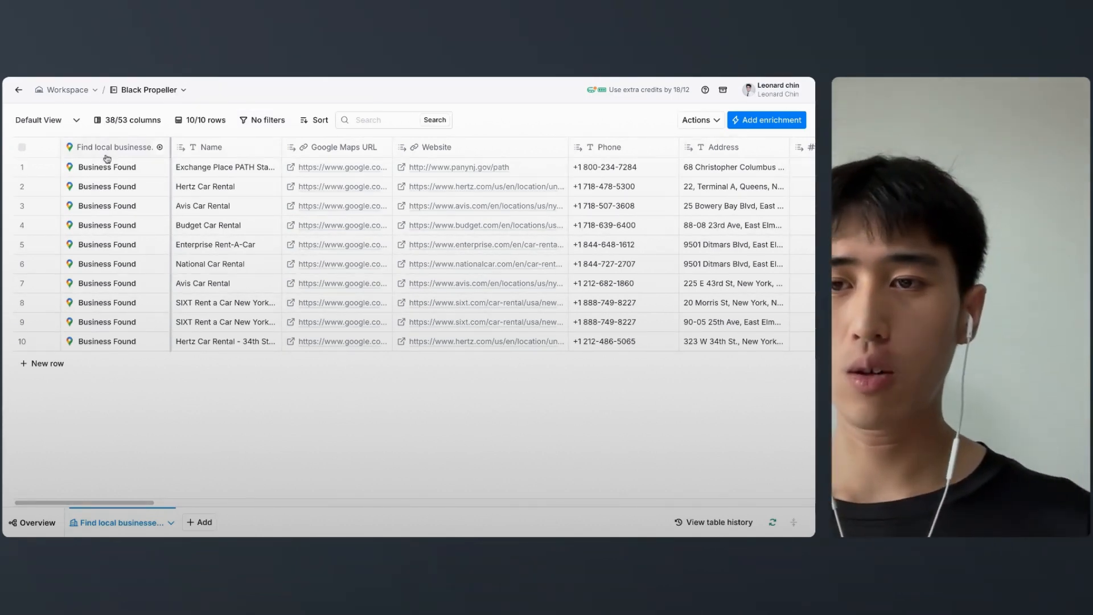
click(129, 148)
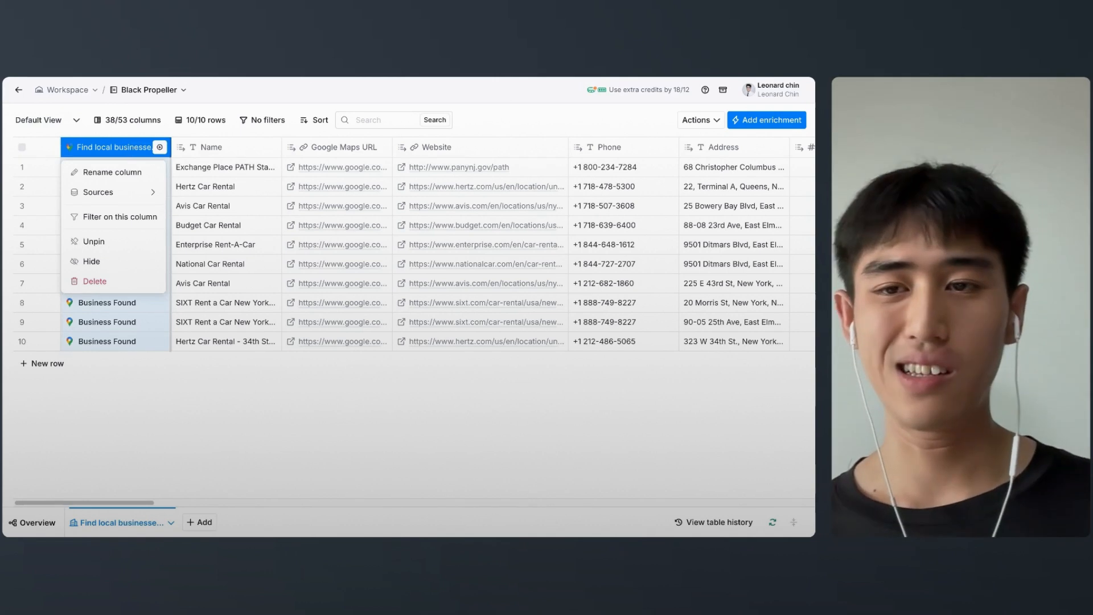
mouse_move(126, 196)
click(201, 193)
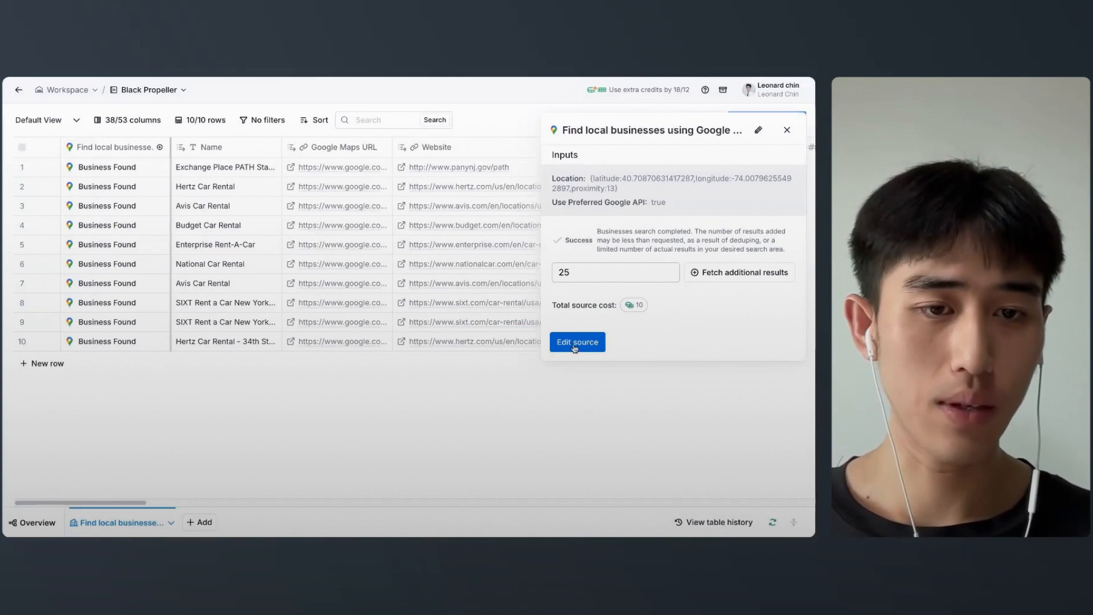
click(574, 345)
scroll(325, 385, down, 2)
scroll(326, 384, up, 2)
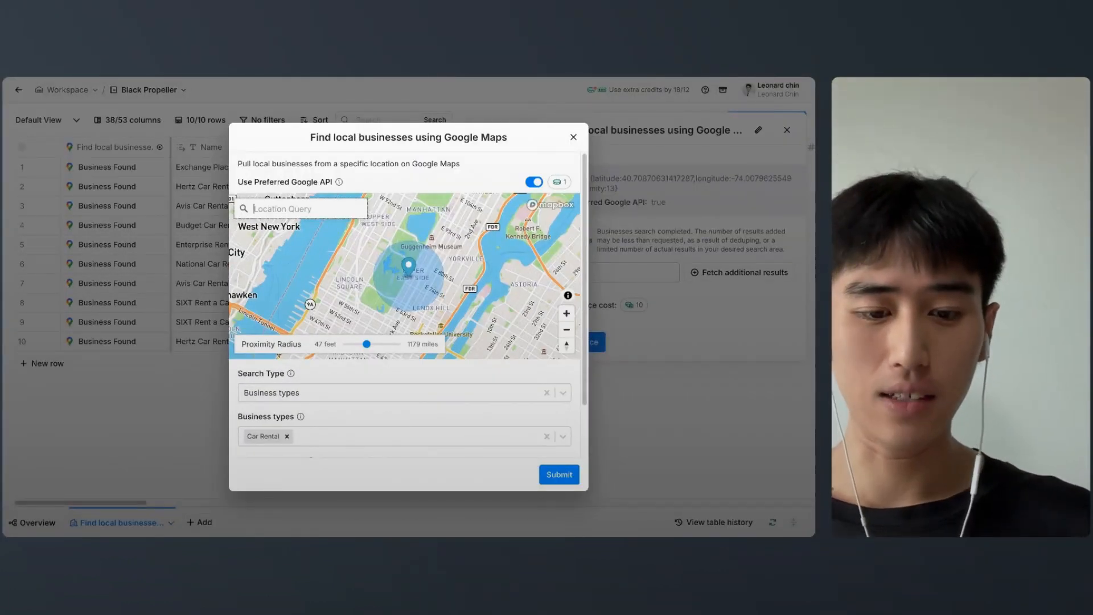
Step: Set the search location to New York City, shift the area slightly northeast, and reduce the proximity radius
text(new york)
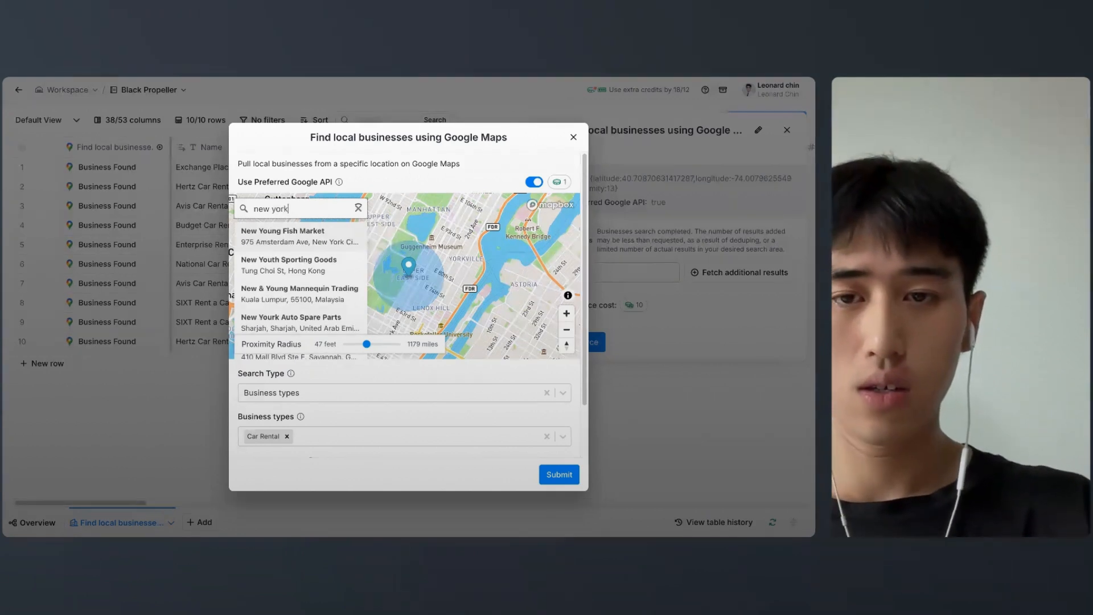
click(321, 240)
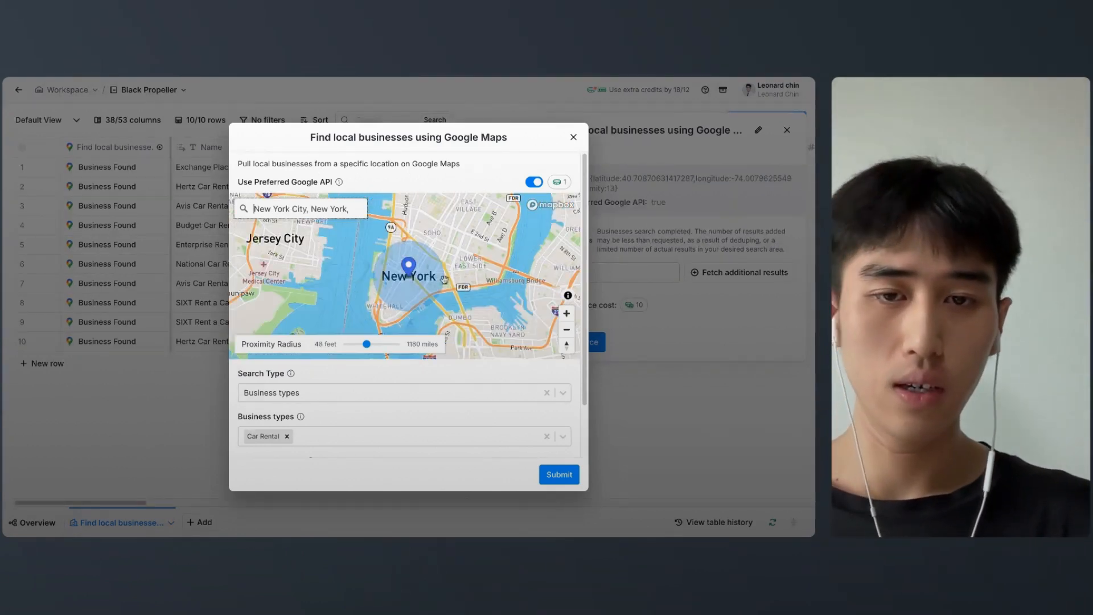
drag(532, 226, 478, 271)
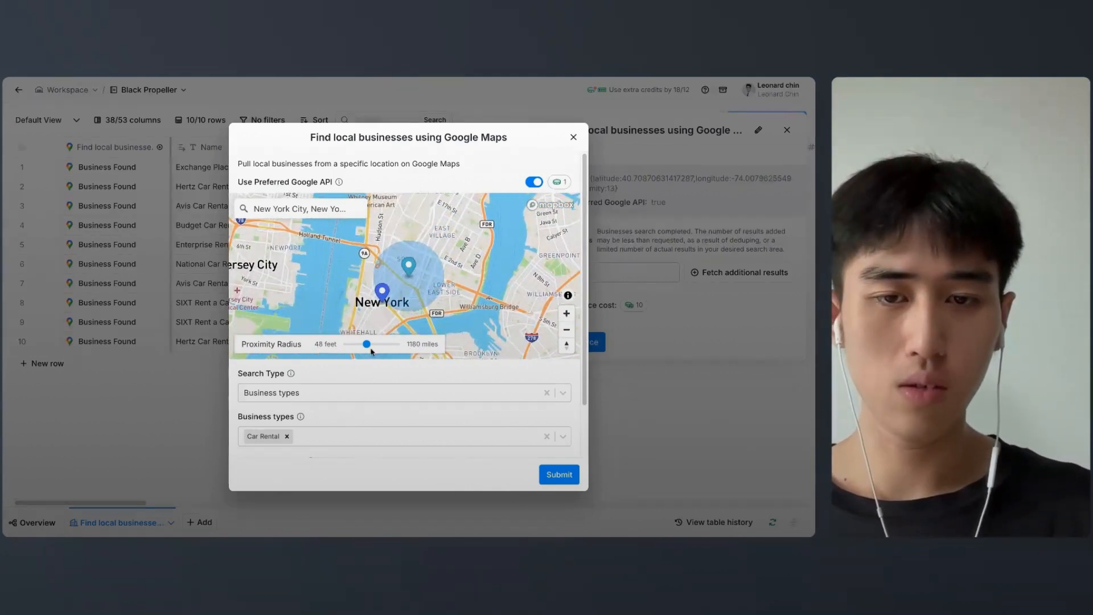
drag(367, 349, 361, 348)
Step: Keep the search type on Business types and browse the available business type options
click(345, 391)
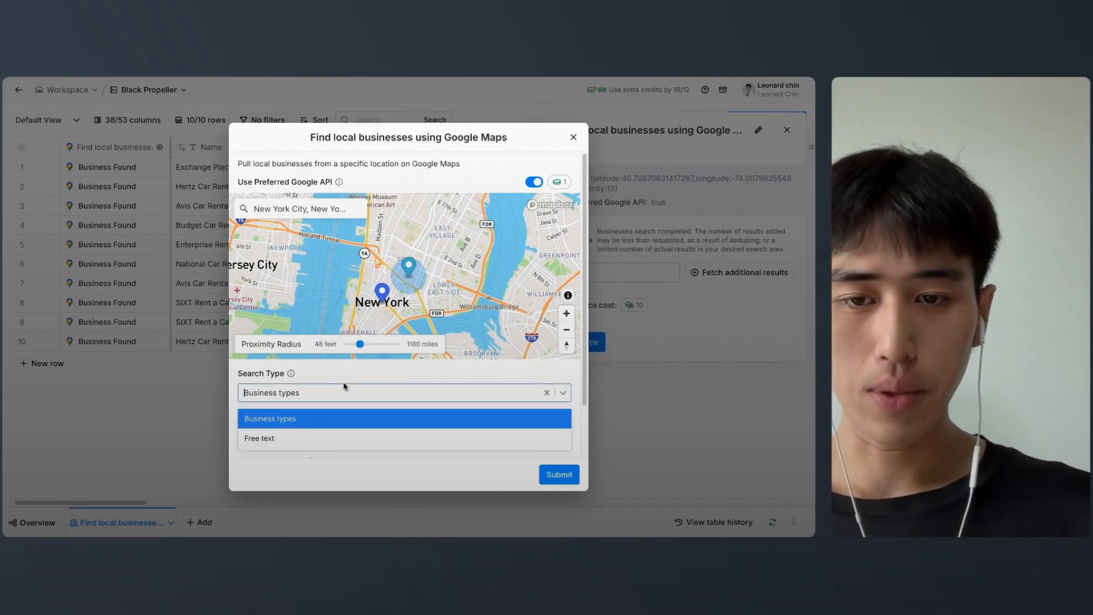
click(288, 419)
scroll(353, 378, down, 2)
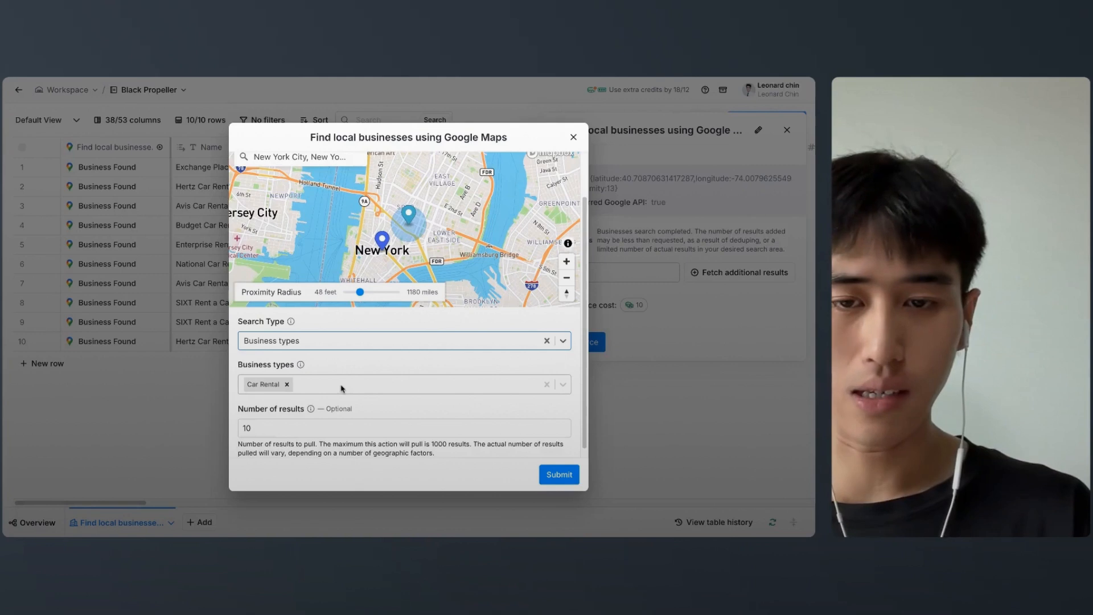
click(341, 383)
scroll(286, 464, down, 15)
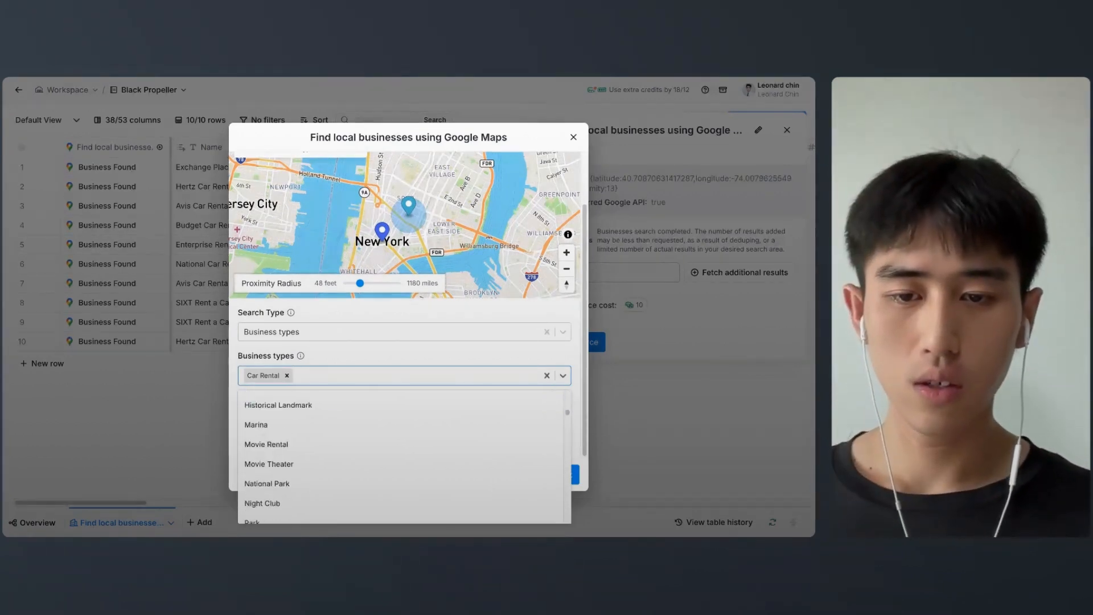
scroll(324, 420, up, 5)
click(336, 359)
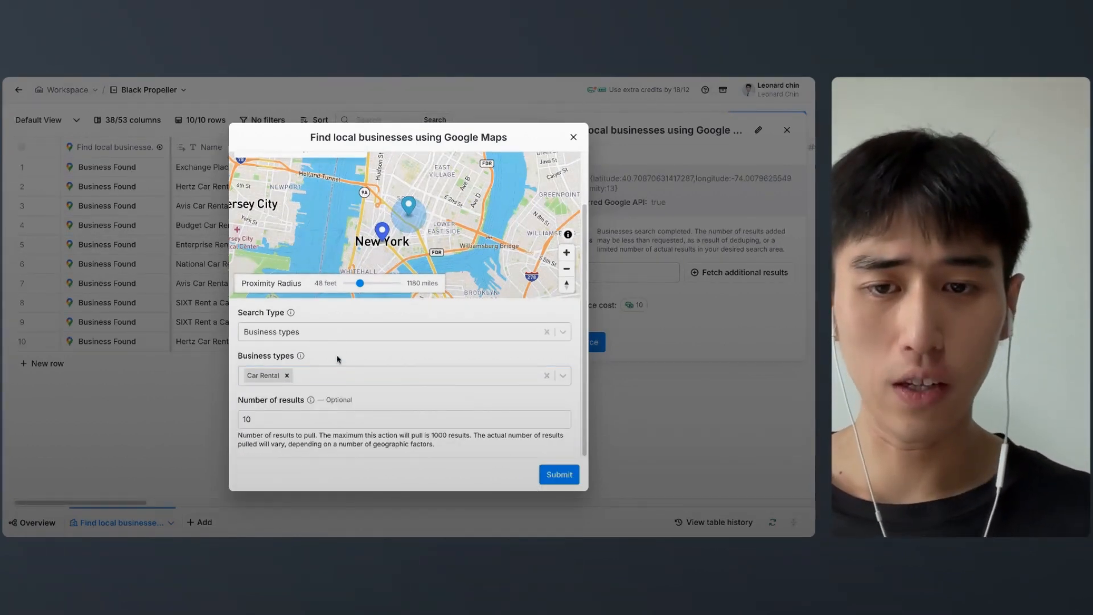
Step: Change the search type to Free text and enter "car rental" as the search query
click(340, 337)
click(305, 378)
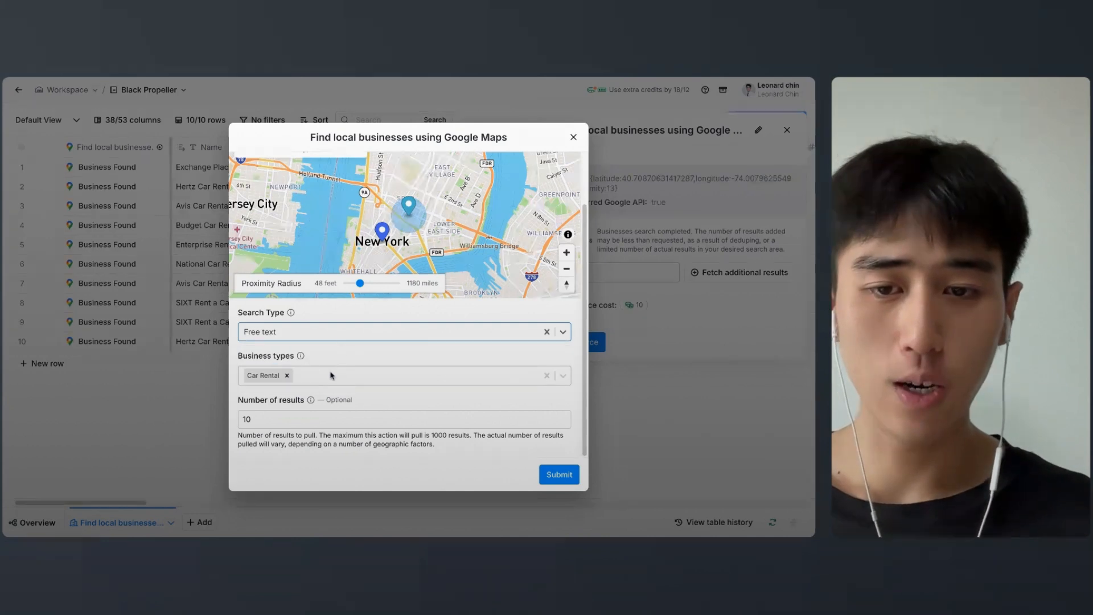
text(car rental)
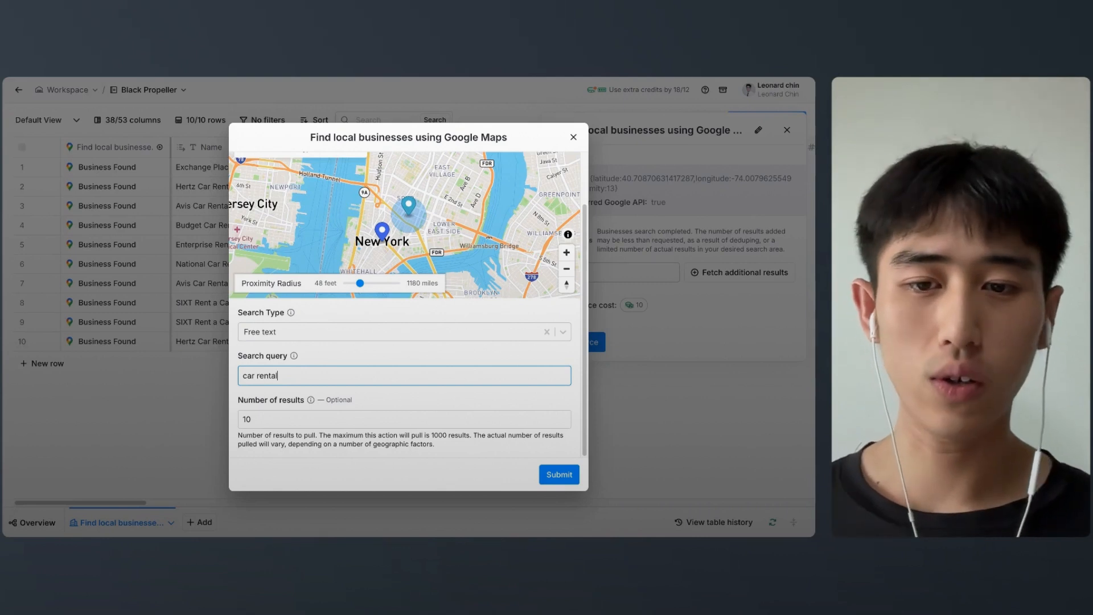
key(Tab)
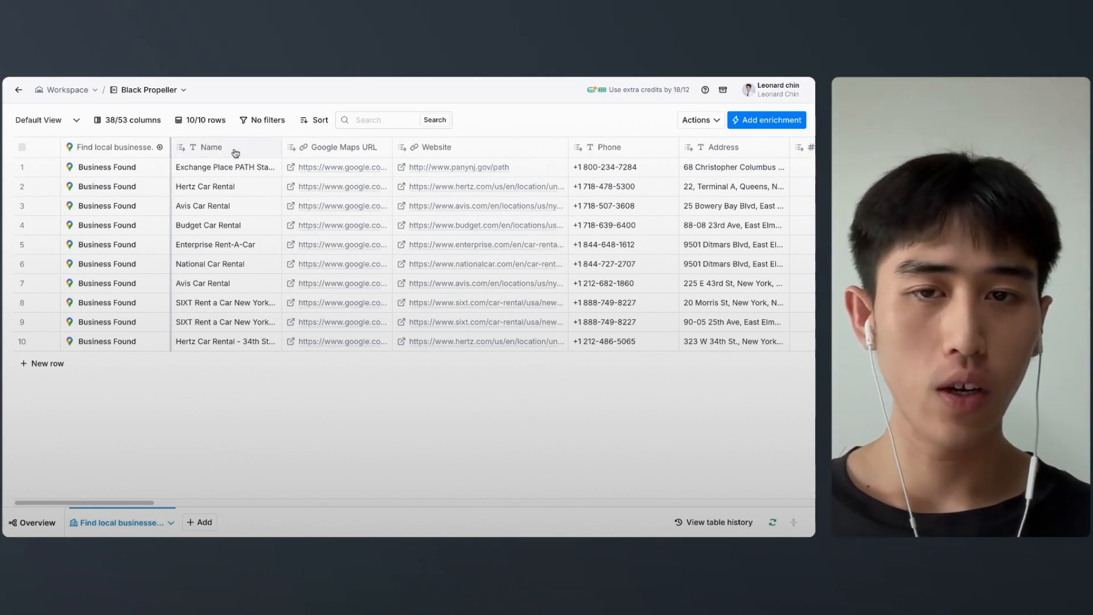
Step: Examine the business table's columns from website, phone and address through rating, reviews count, and company enrichment
scroll(304, 149, right, 2)
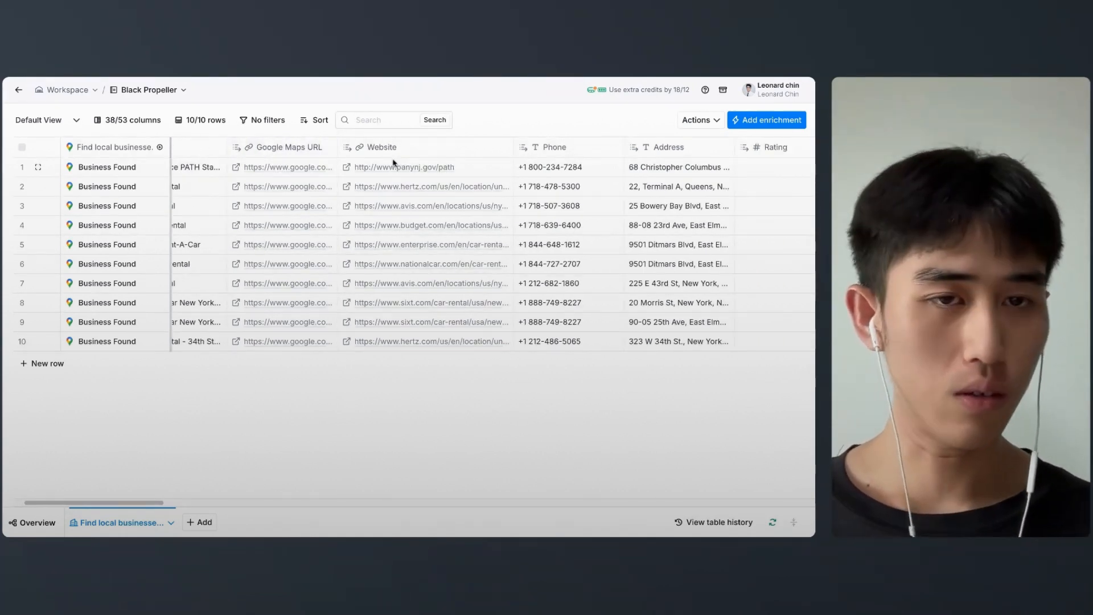
scroll(393, 163, right, 7)
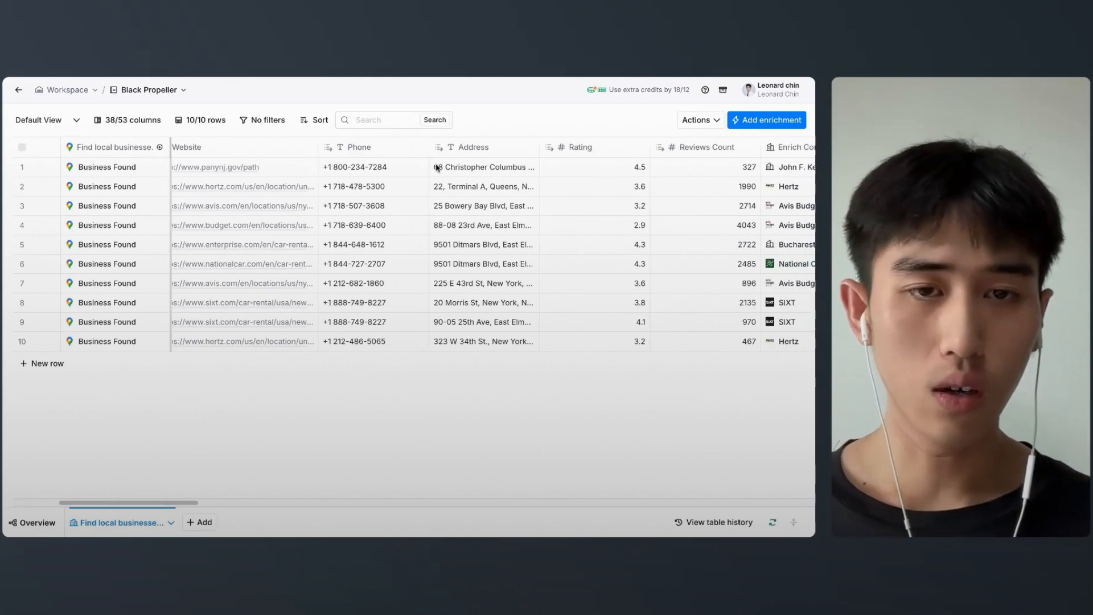
scroll(436, 167, right, 8)
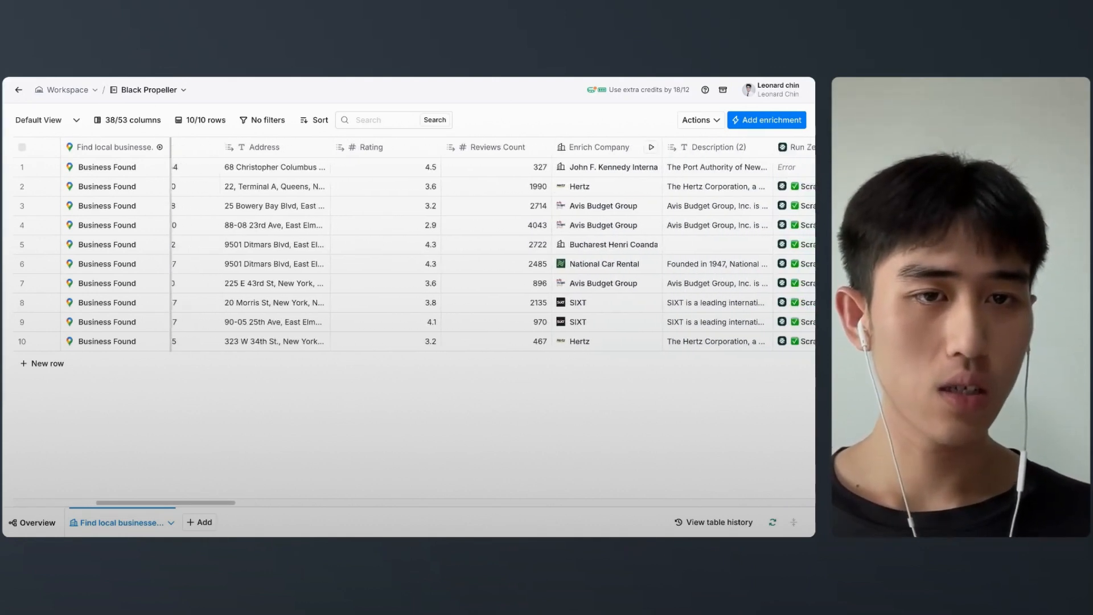
scroll(405, 153, right, 2)
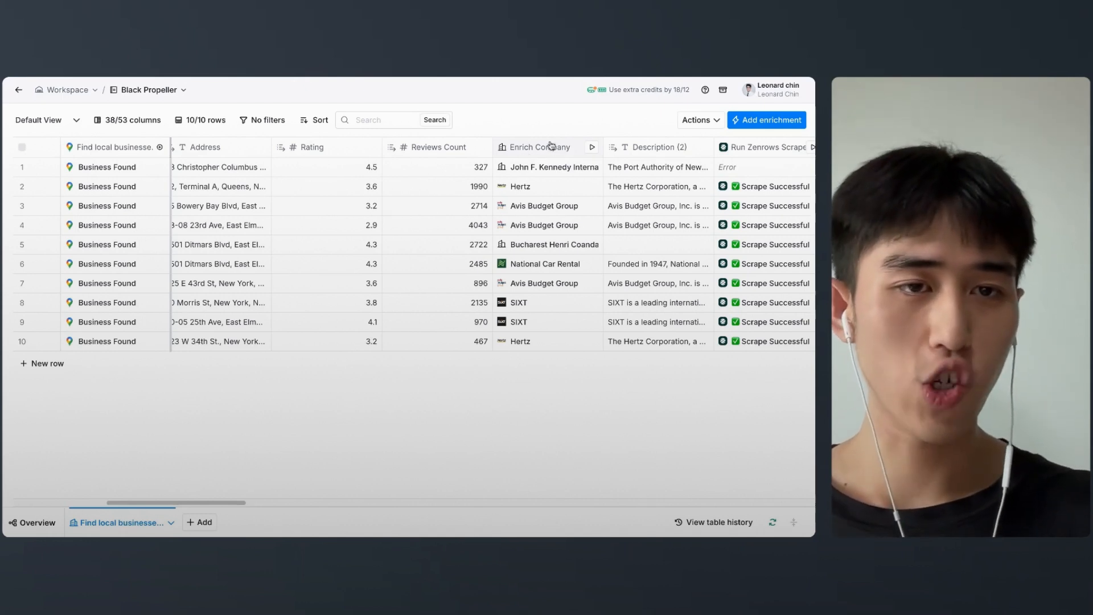
scroll(538, 196, right, 1)
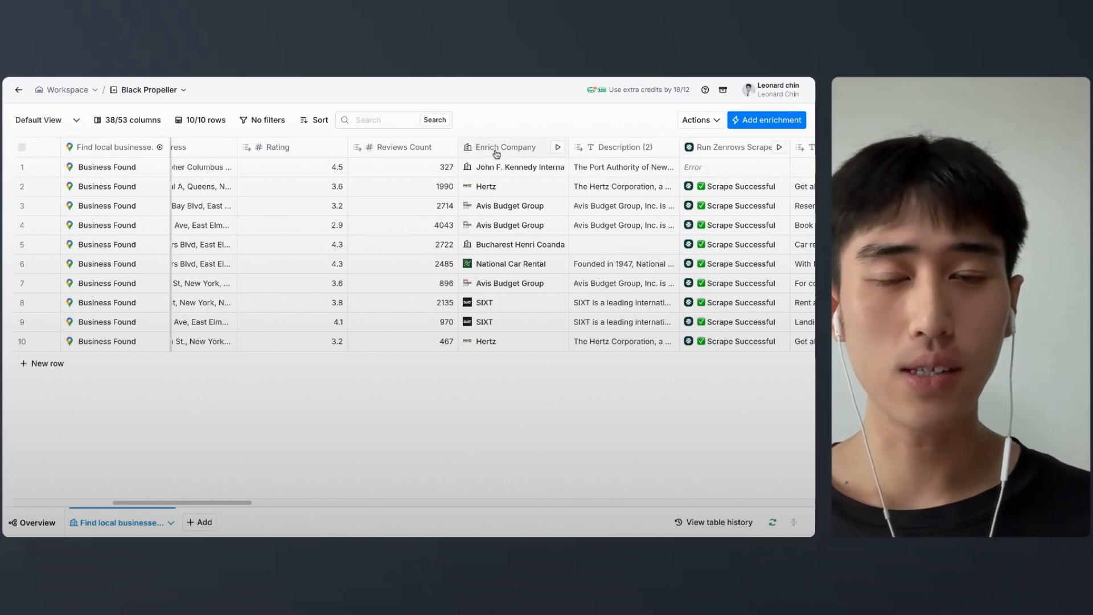
scroll(497, 153, right, 1)
Step: Search the enrichments for "enrich" and open the setup for a new Enrich Company enrichment
click(751, 125)
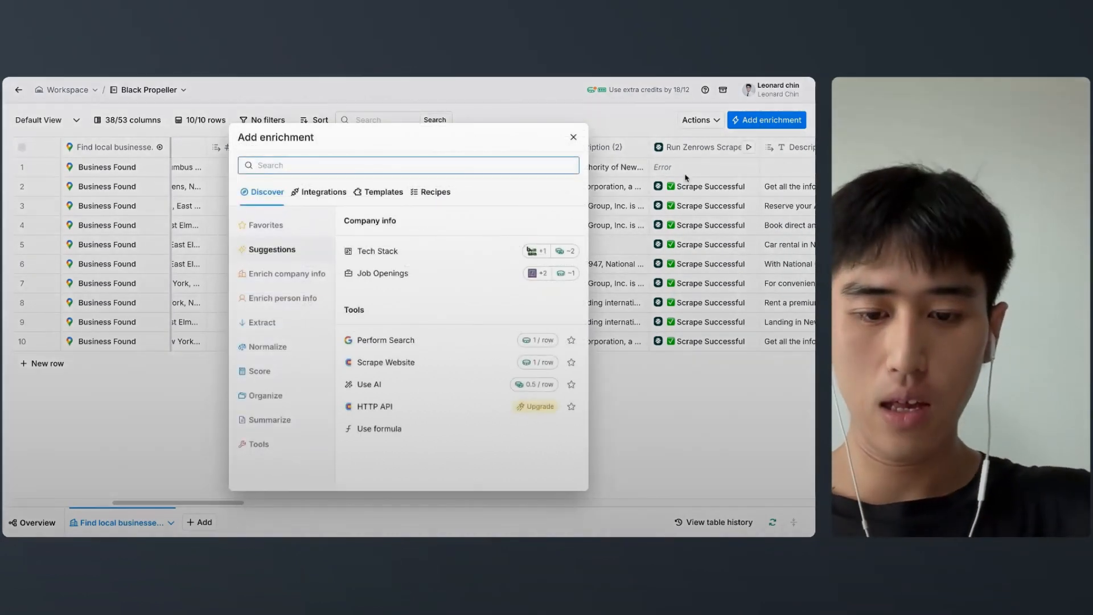
text(ecihn)
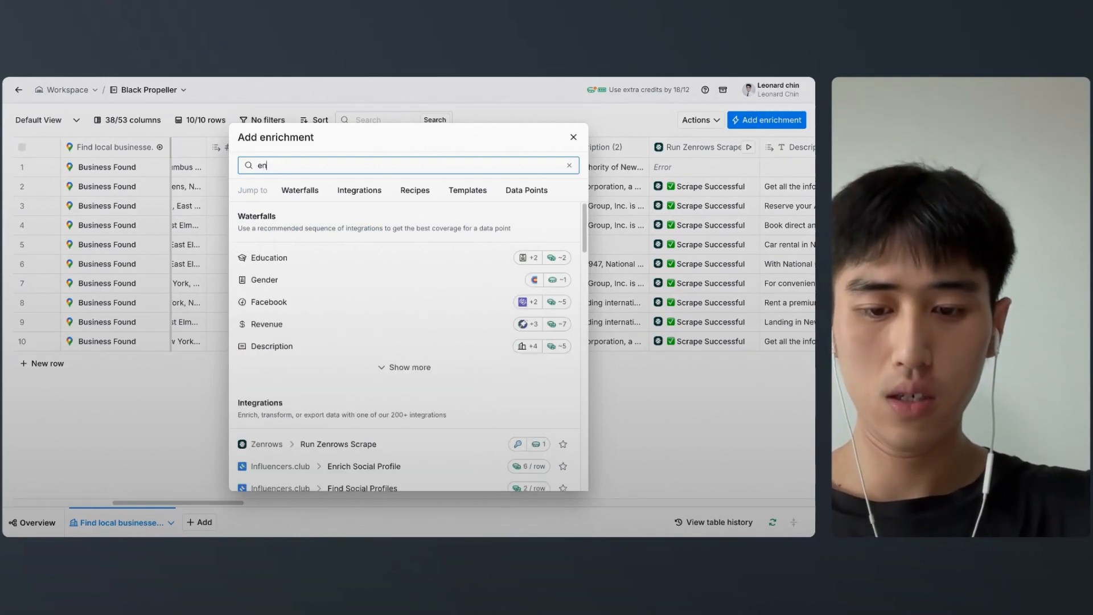
text(cich)
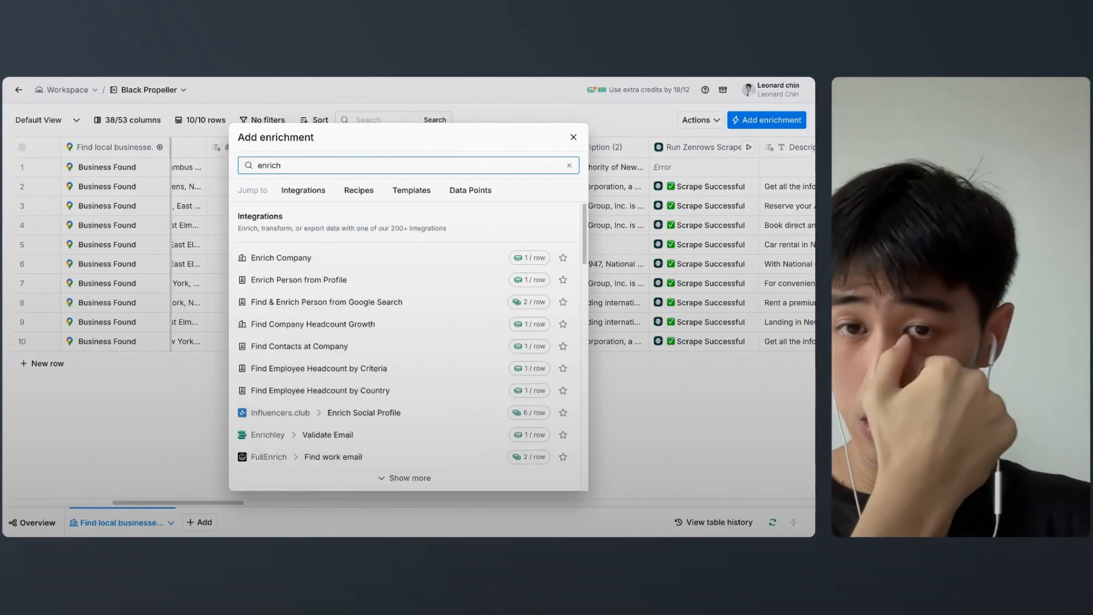
click(413, 263)
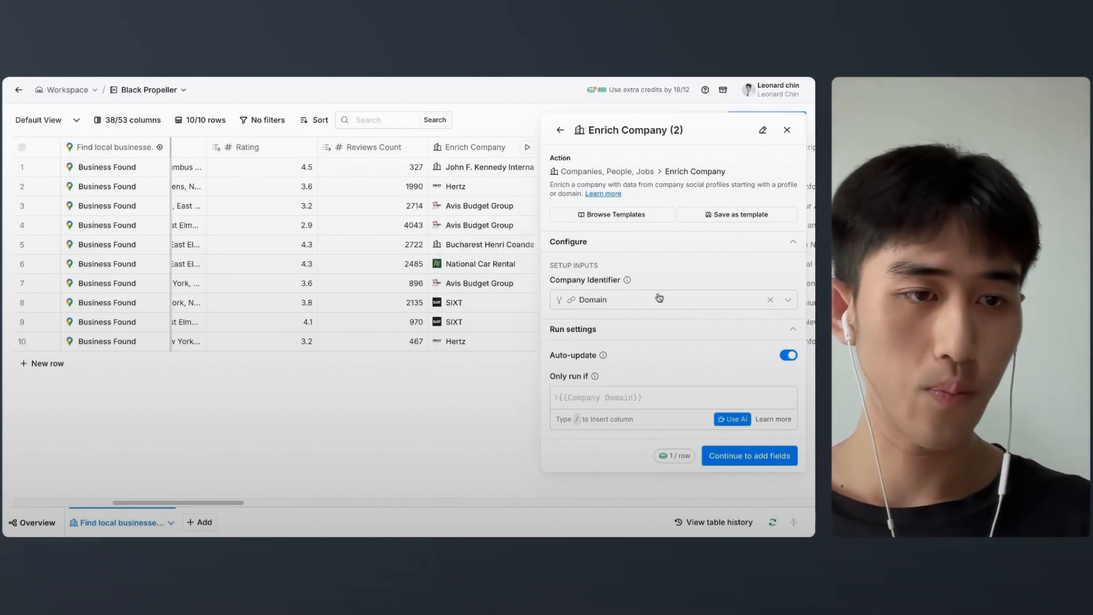
Step: Clear the enrichment's company identifier and set it to the Domain column
click(769, 300)
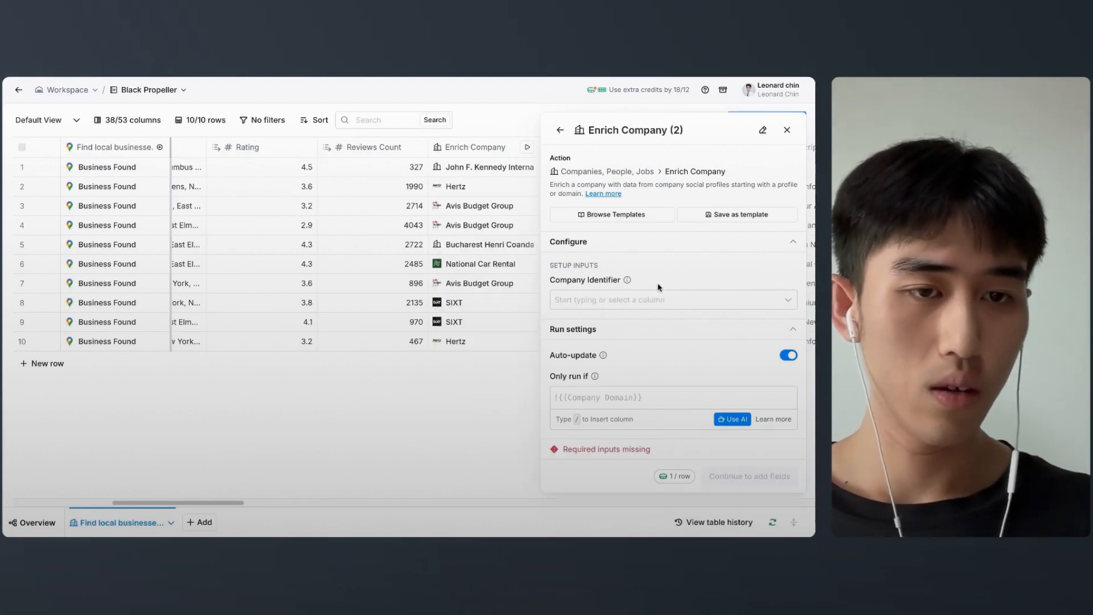
click(633, 306)
text(/do)
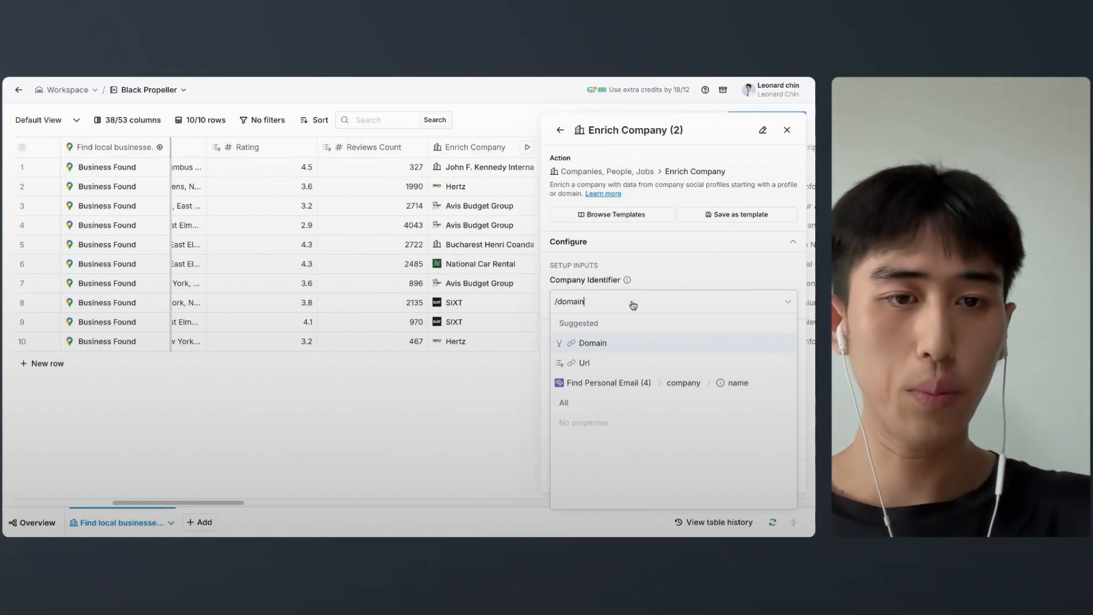
text(main)
click(614, 345)
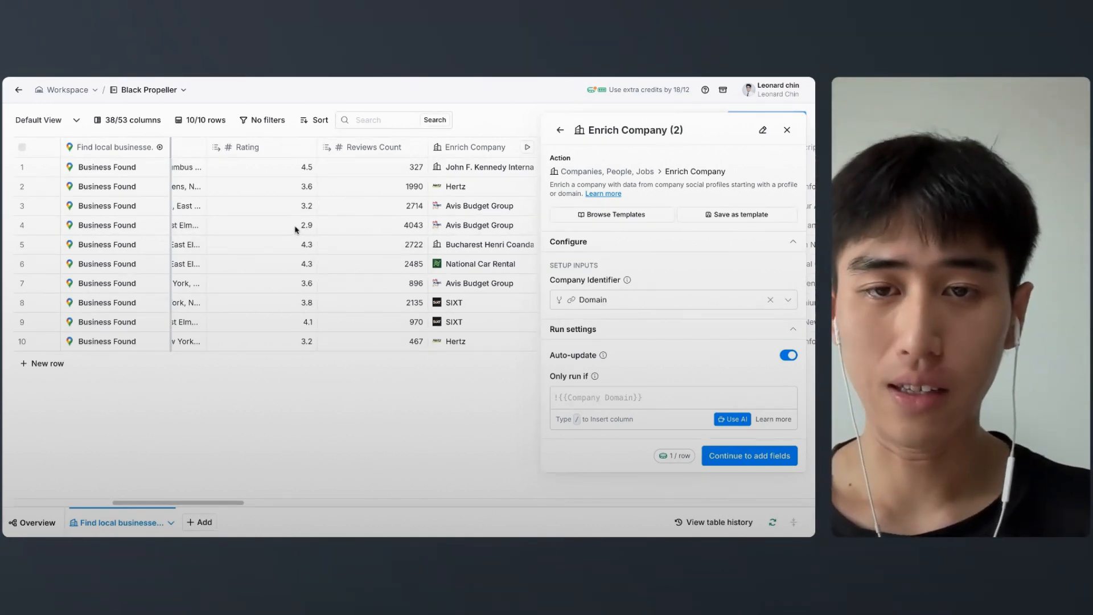
Step: Generate and save a run condition for the enrichment with the prompt "only apply if Rating <4", using the Rating column
click(733, 419)
text(only apply if /rating)
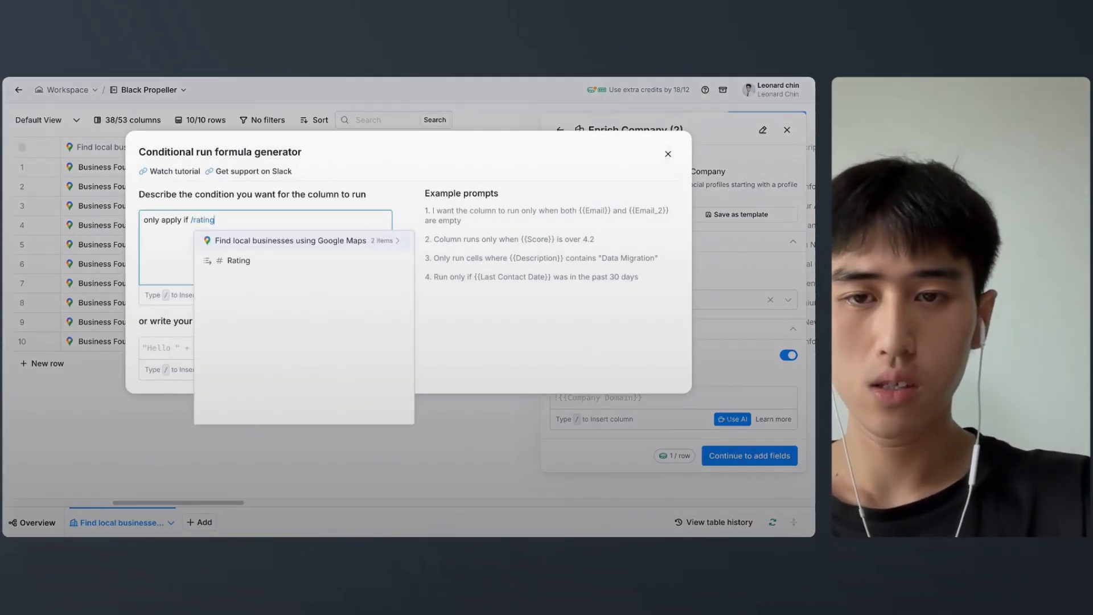
click(242, 261)
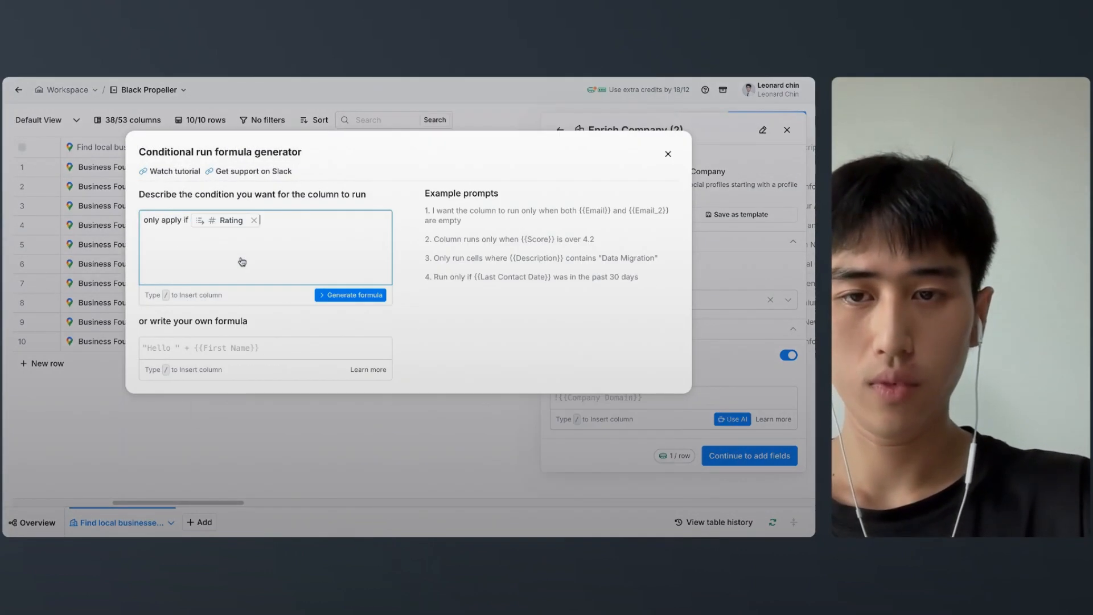
text(<)
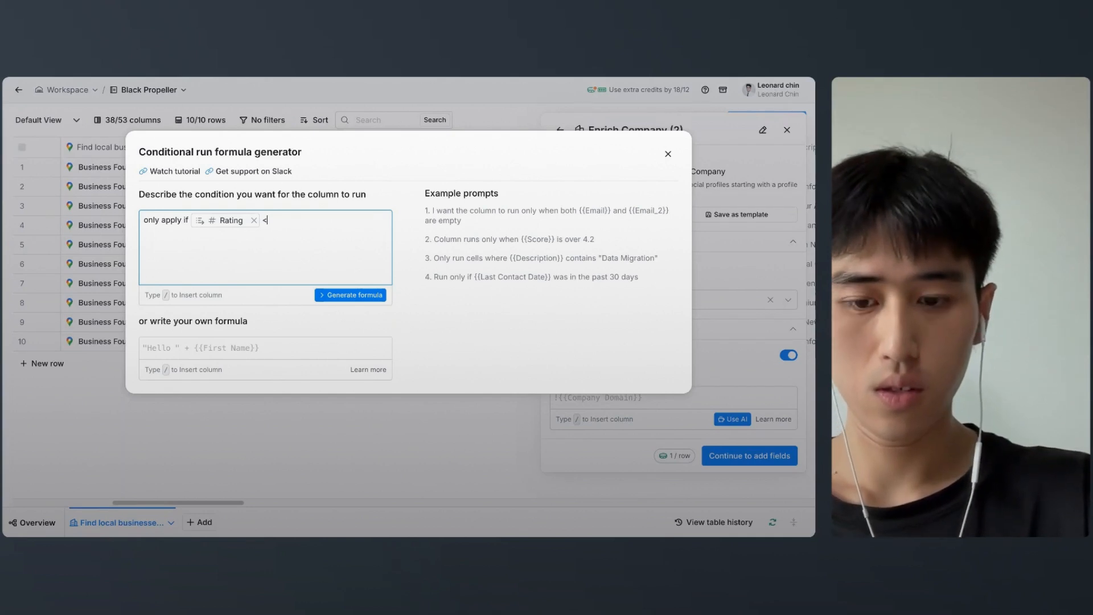
text(4)
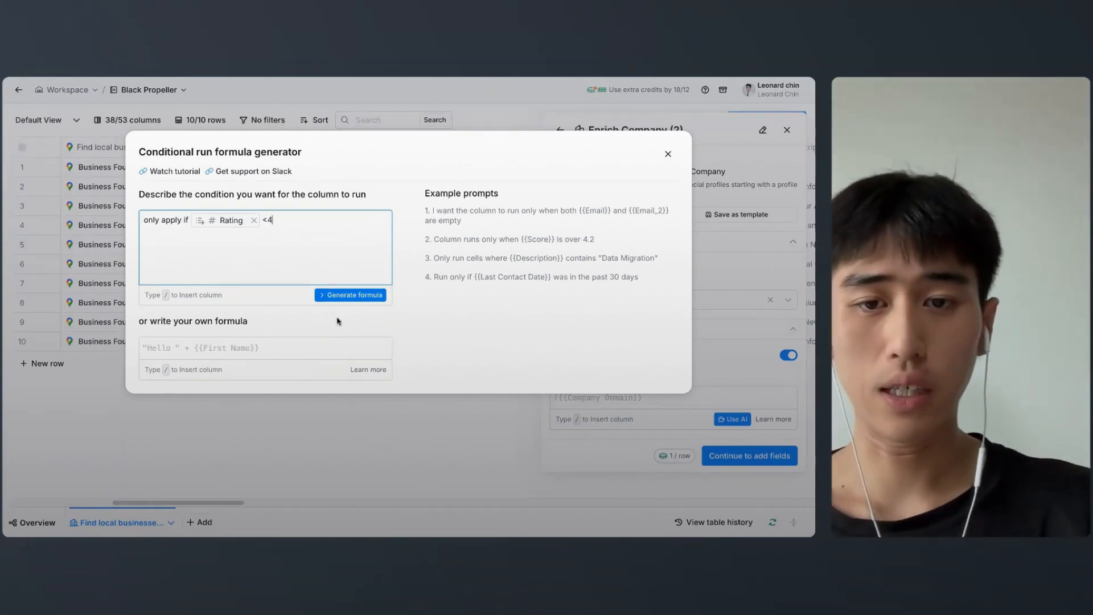
click(341, 293)
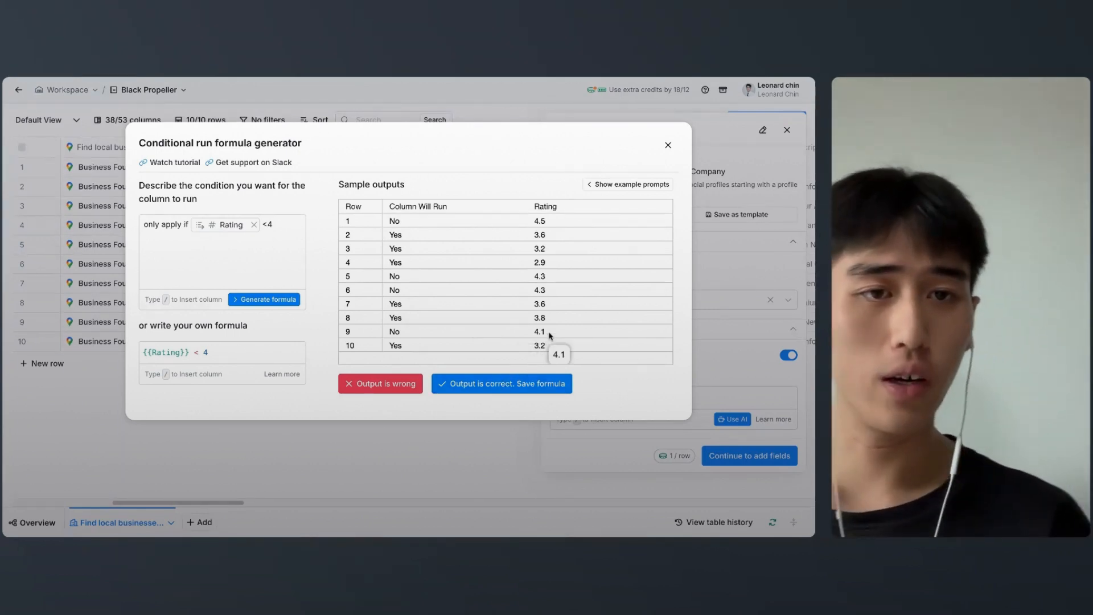
click(501, 384)
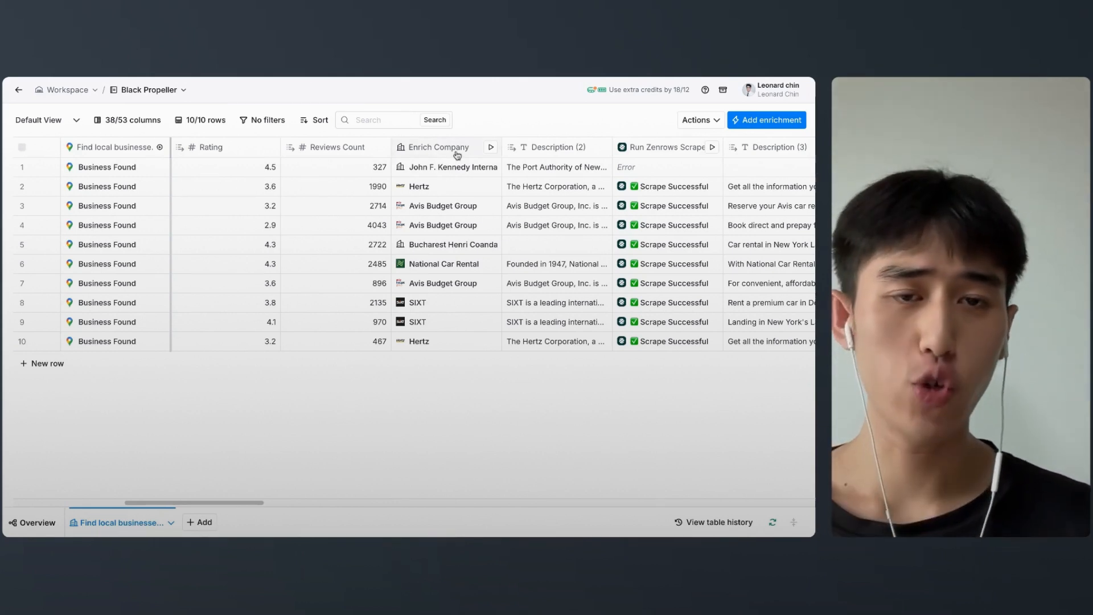
Step: Open the first row's Enrich Company details and add the company's Url as a table column
click(451, 170)
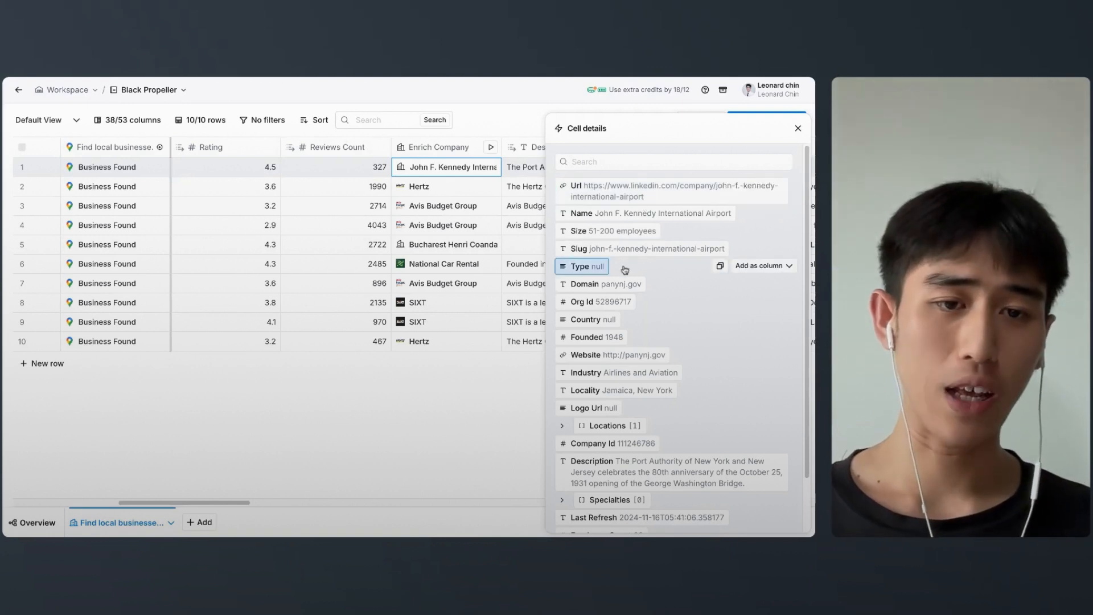
scroll(626, 268, down, 2)
scroll(441, 296, right, 3)
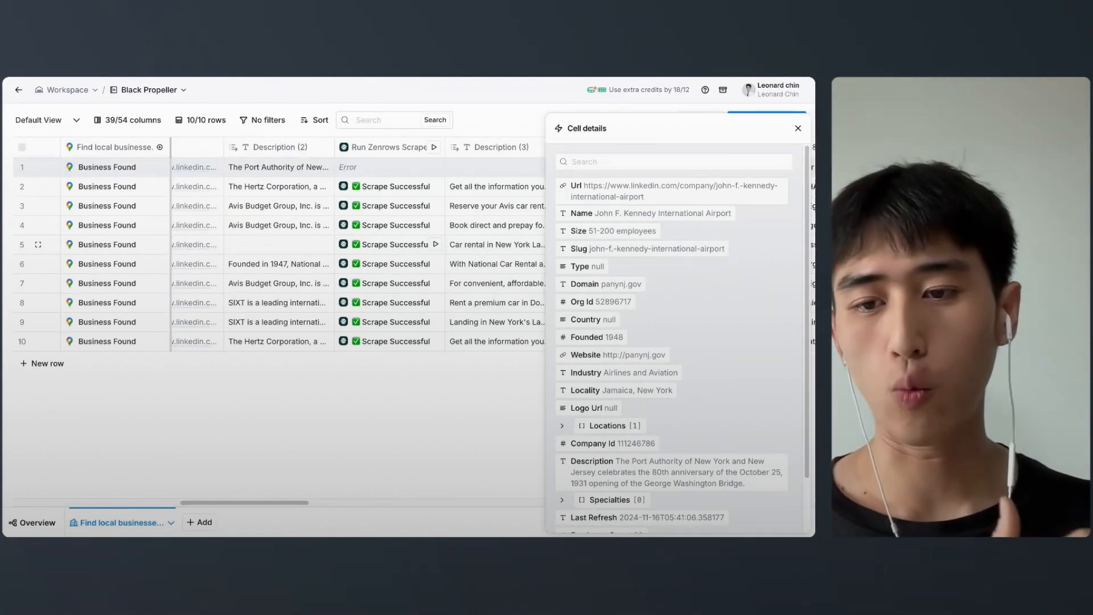
Step: Examine the Zenrows scrape results, scraped descriptions, and Car Rental Verification columns alongside the company enrichment data
click(397, 193)
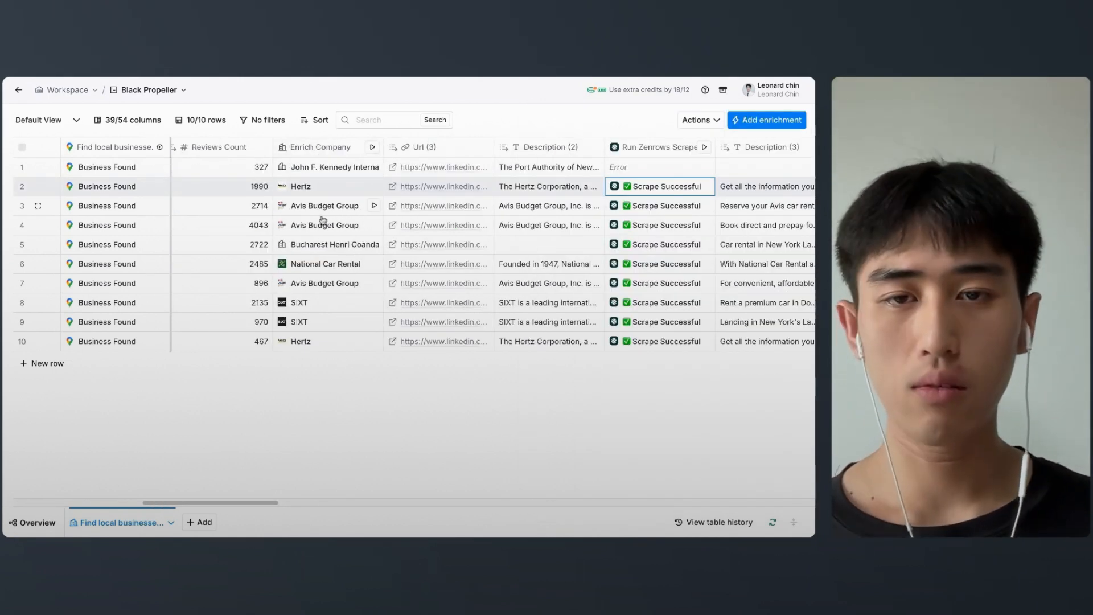
scroll(495, 216, right, 5)
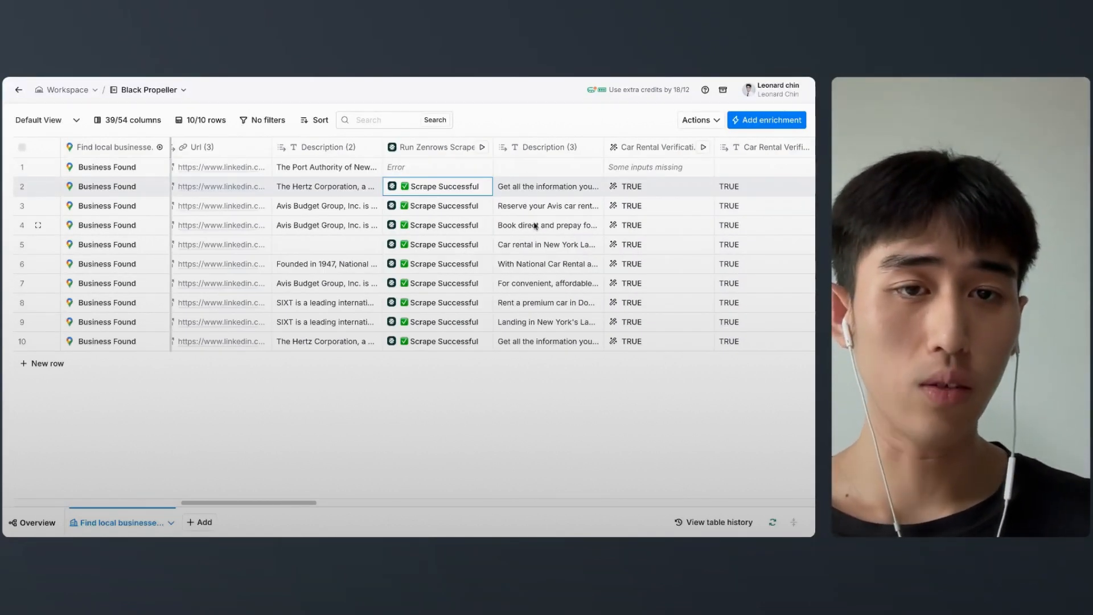
scroll(547, 205, right, 2)
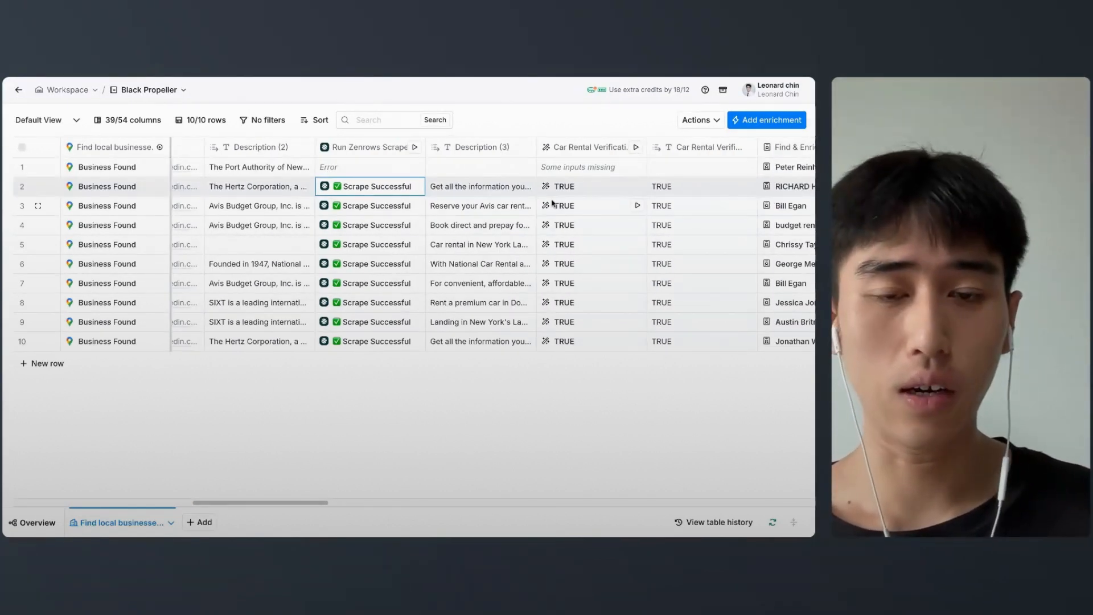
scroll(551, 202, right, 3)
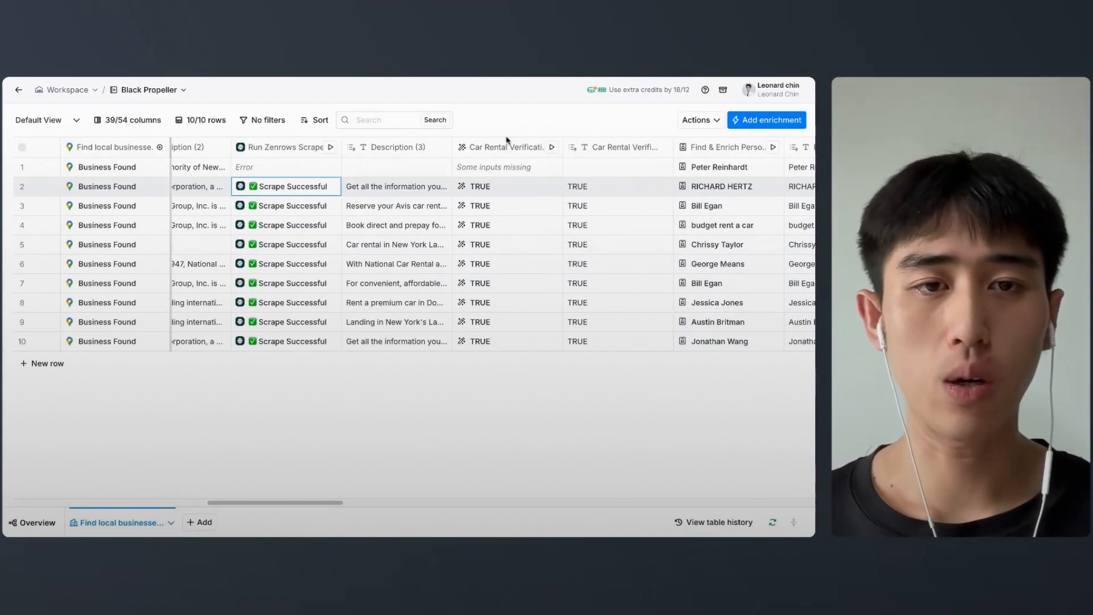
scroll(435, 244, left, 8)
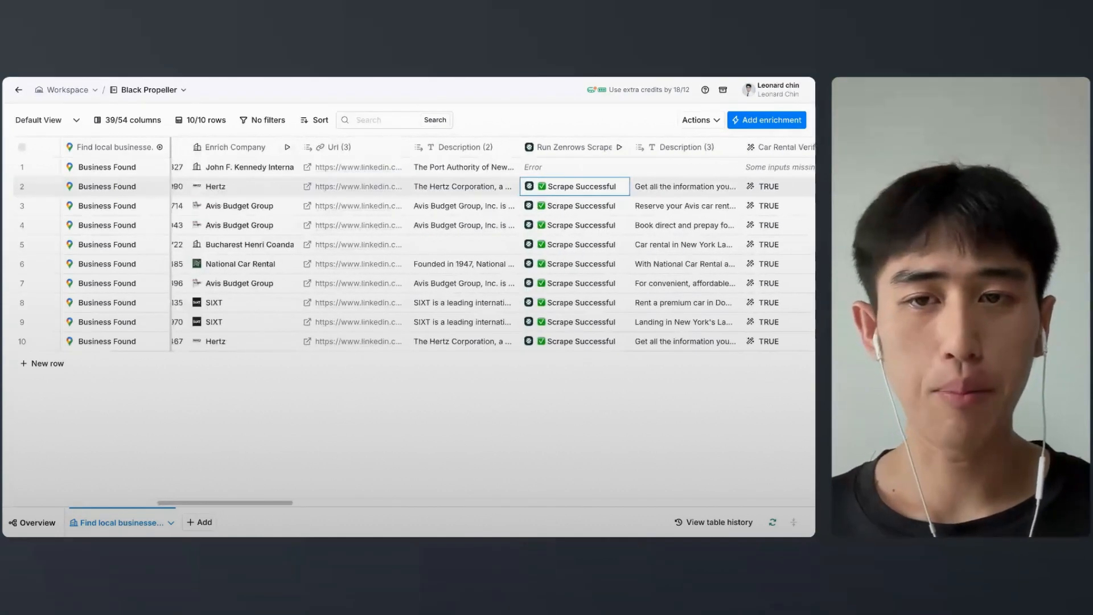
scroll(254, 267, right, 5)
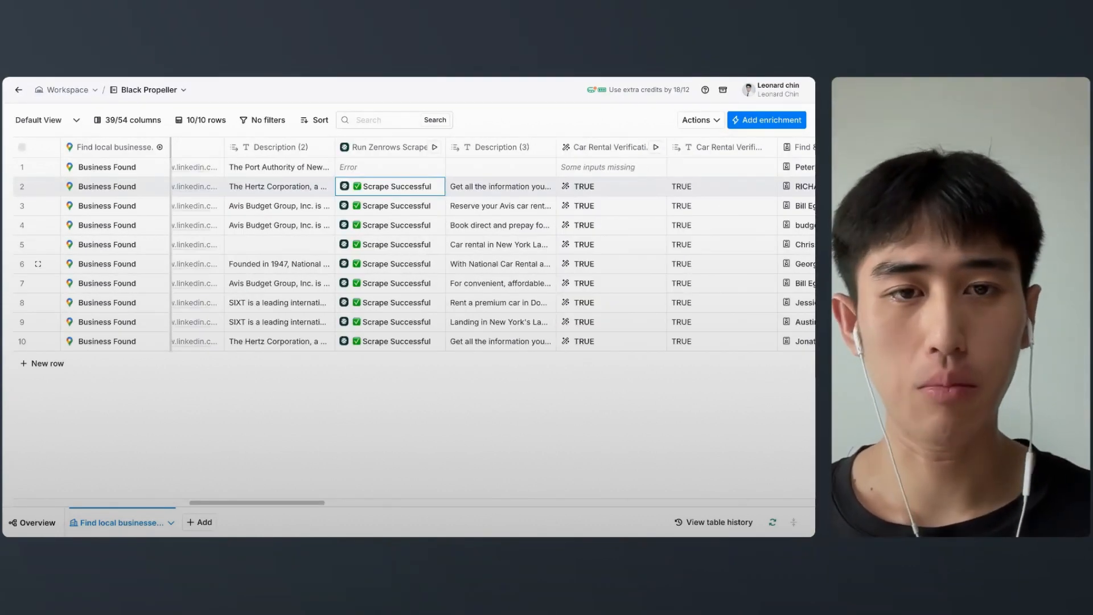
scroll(409, 256, left, 10)
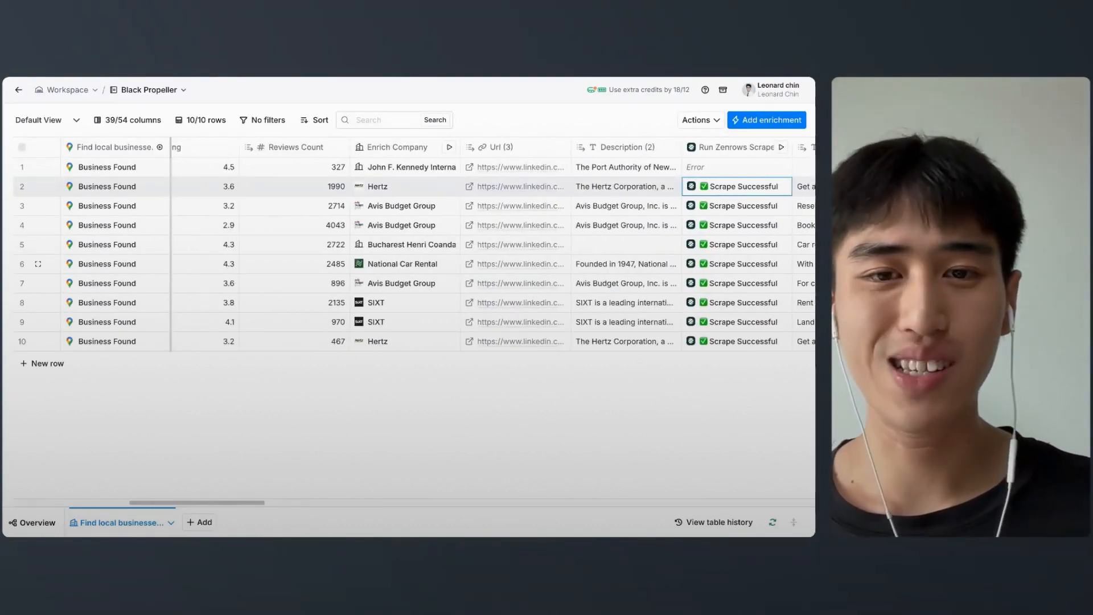
Step: Open the first row's company link and look through the website's home page
click(468, 169)
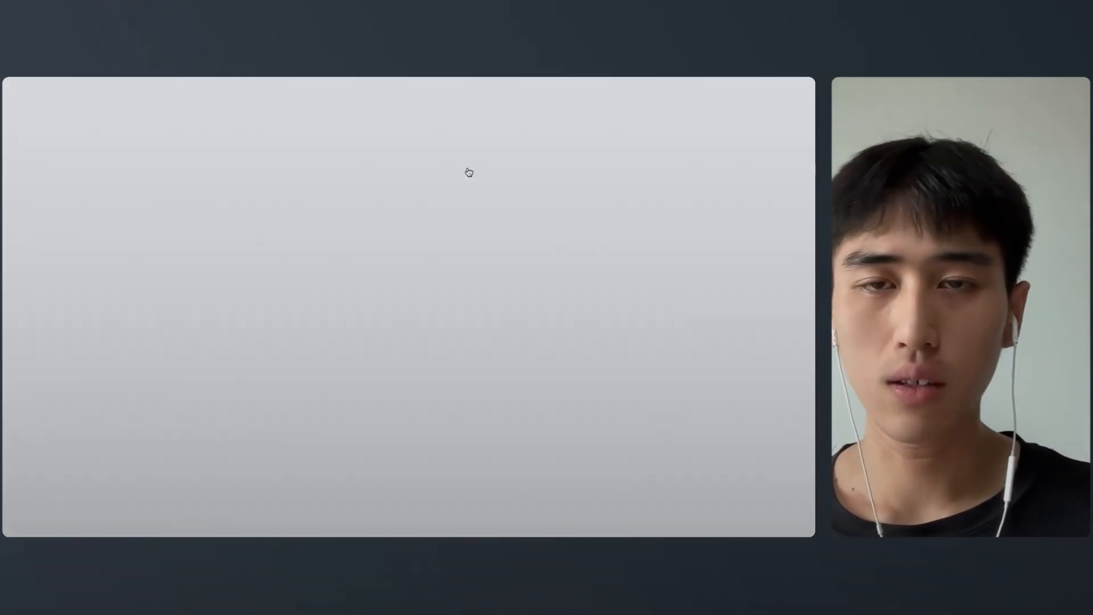
scroll(366, 306, down, 3)
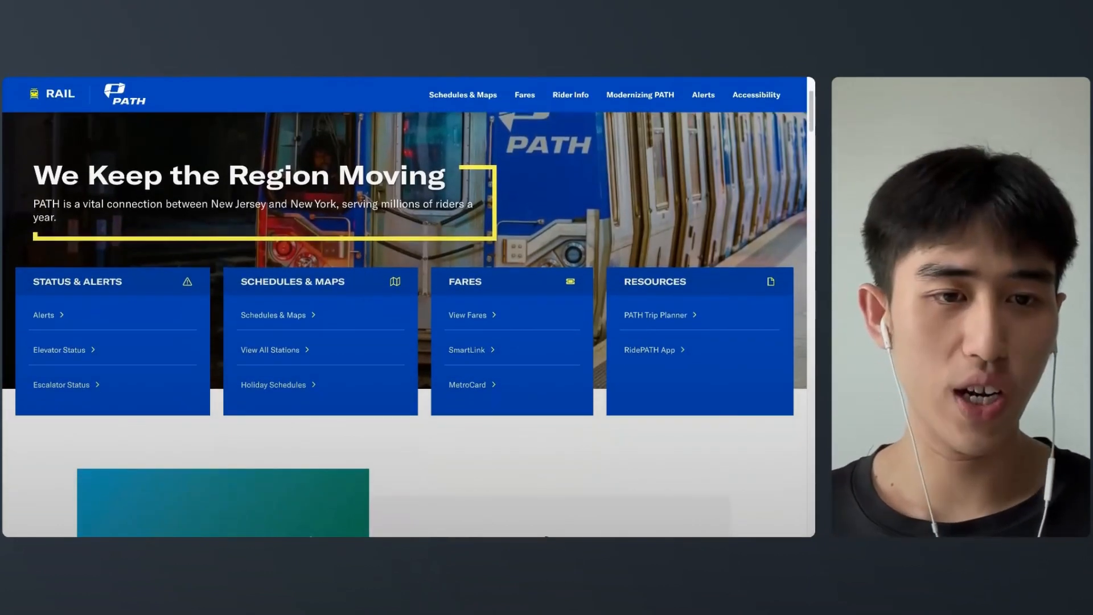
scroll(366, 306, down, 2)
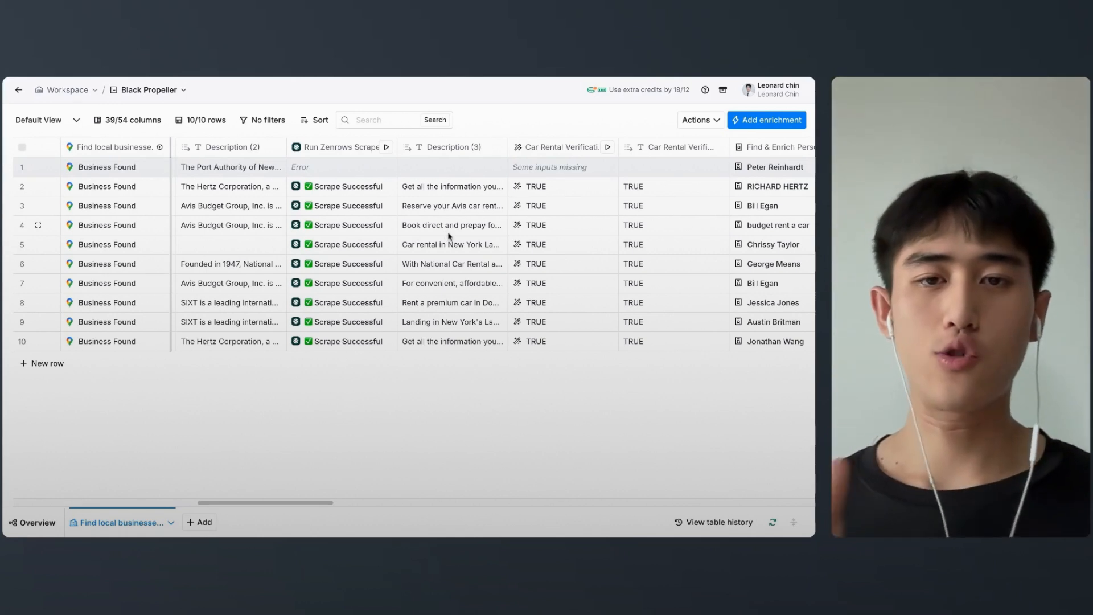
Step: Review the Car Rental Verification column's Claygent model and its prompt based on Name and Description (3), and close its settings
scroll(451, 225, right, 2)
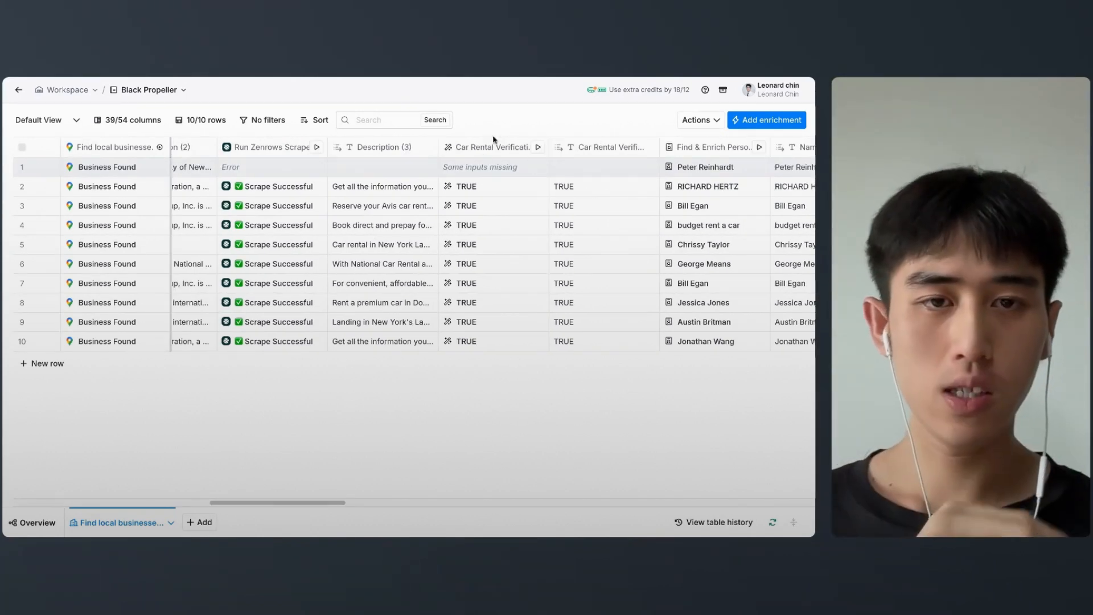
click(493, 145)
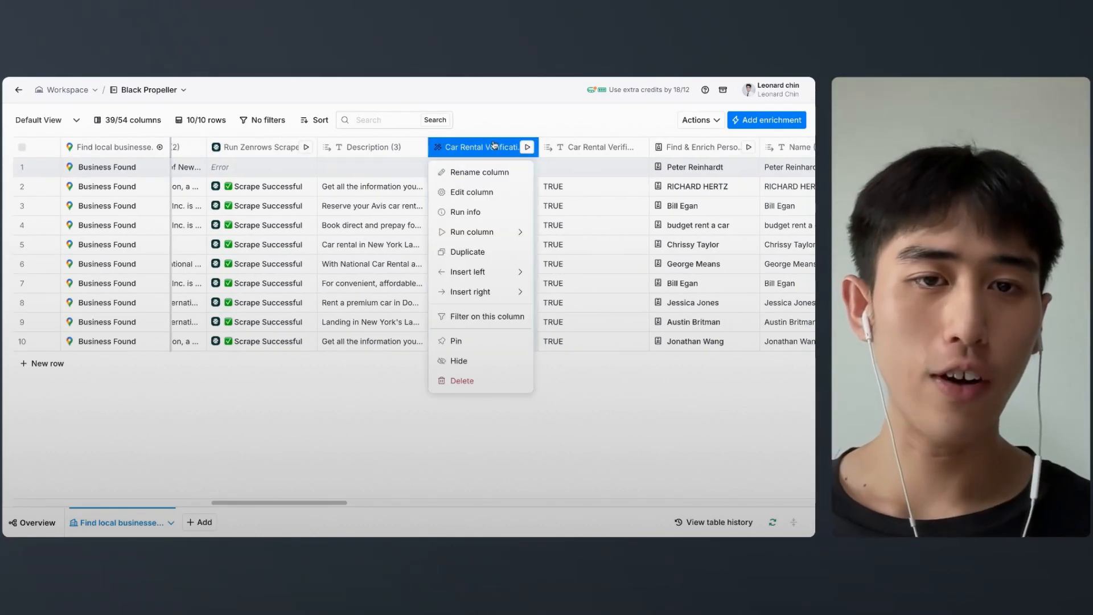
click(472, 192)
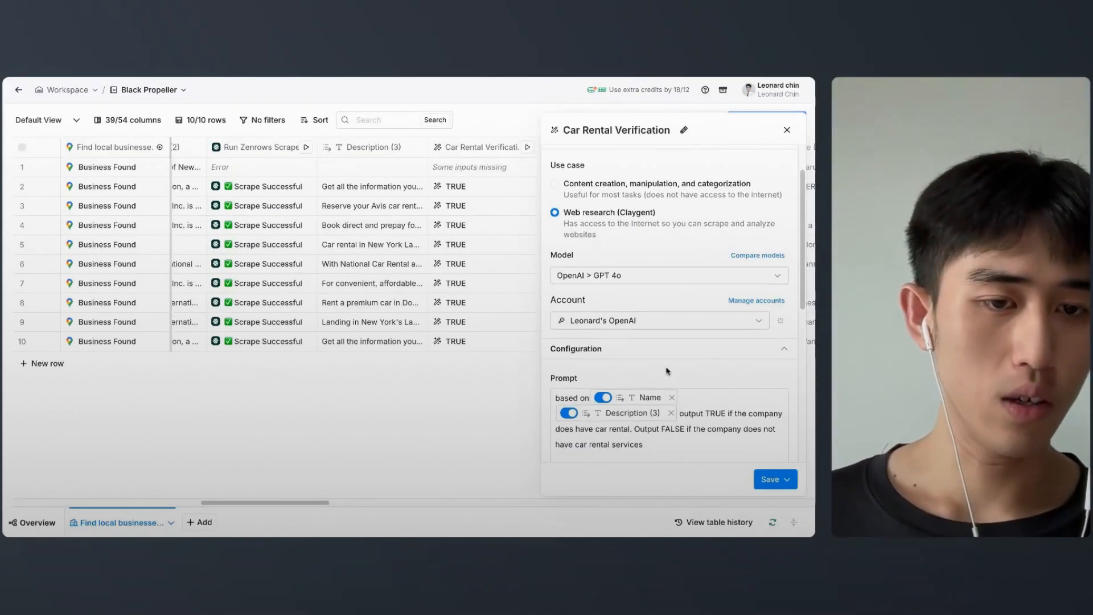
scroll(667, 371, down, 2)
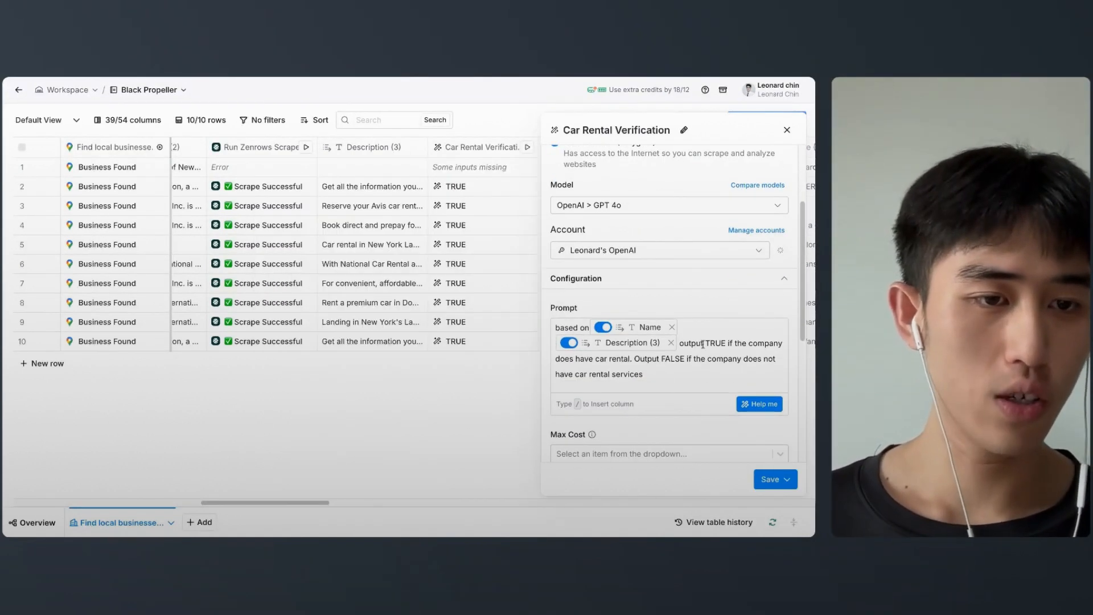
mouse_move(572, 359)
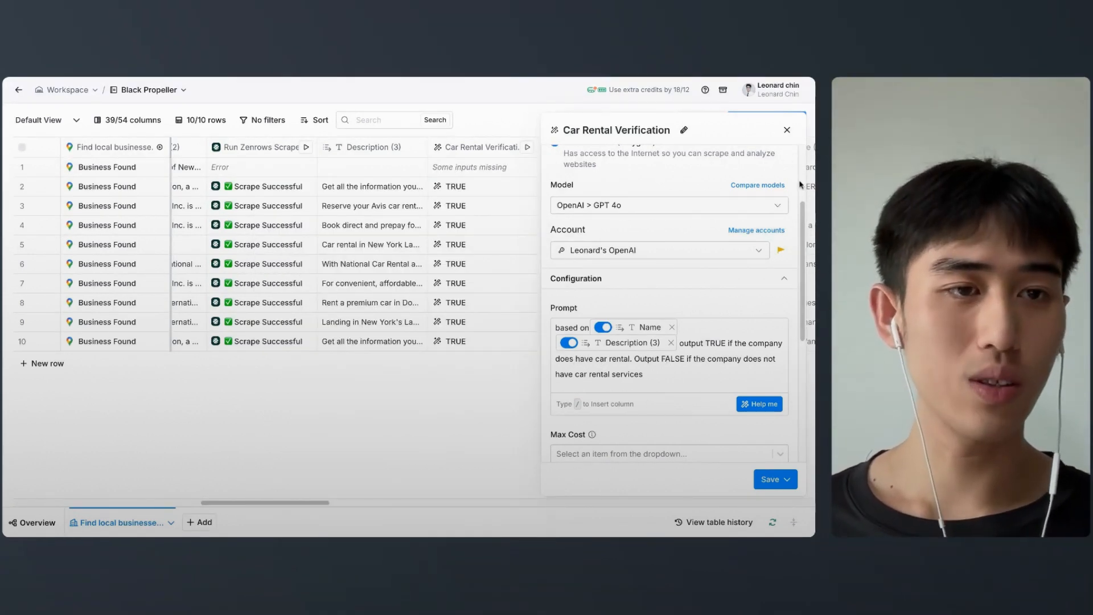
click(787, 129)
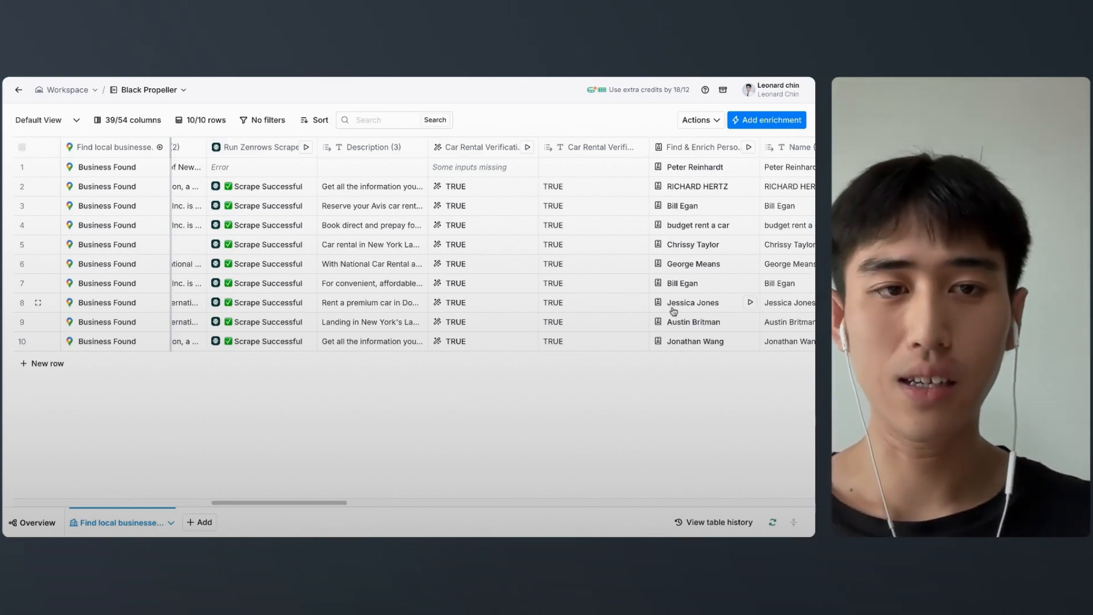
Step: Look over the verification, person enrichment, and name columns, and briefly check the Find & Enrich Person column's settings
scroll(674, 311, right, 3)
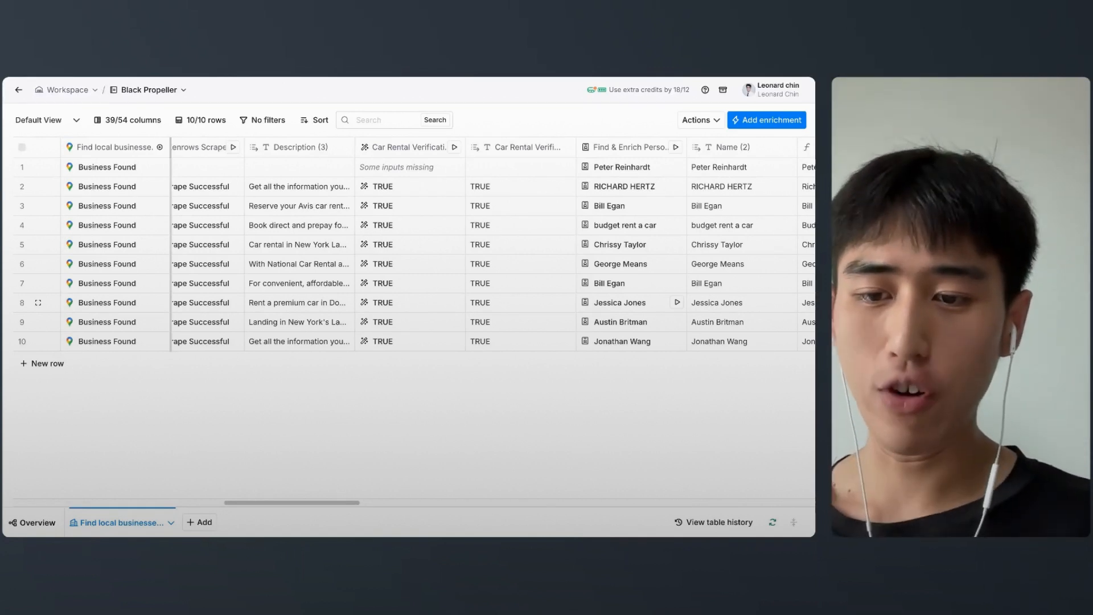
scroll(408, 302, right, 3)
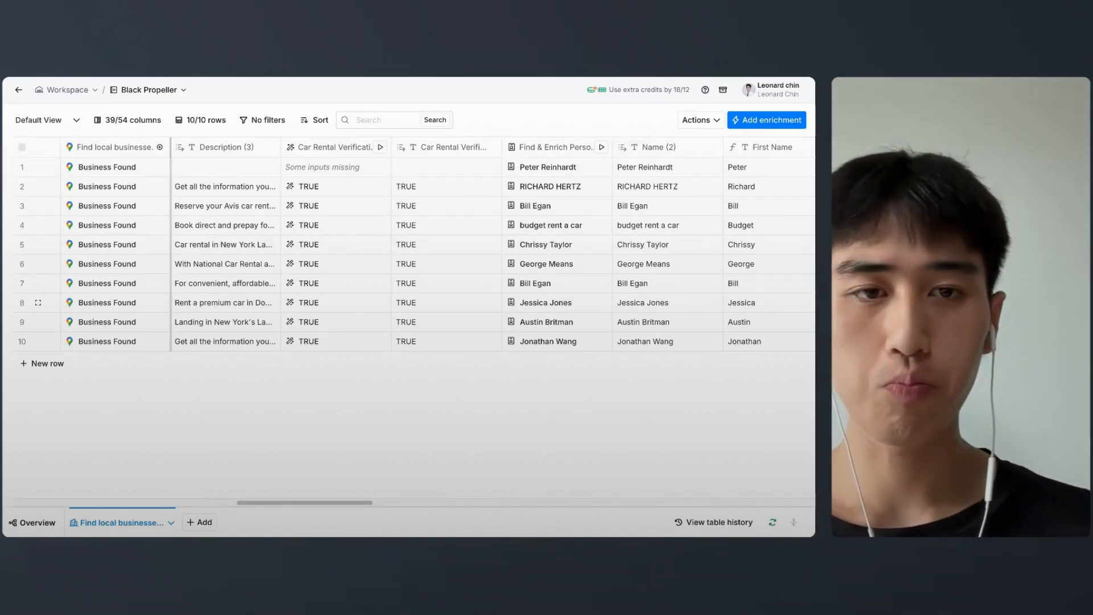
scroll(651, 313, right, 1)
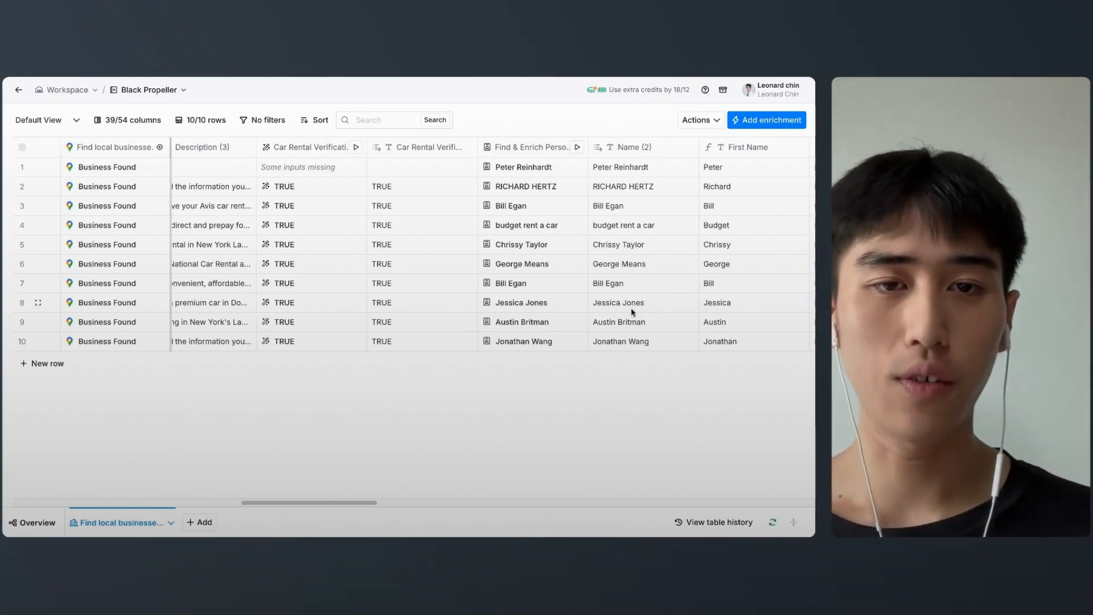
click(538, 144)
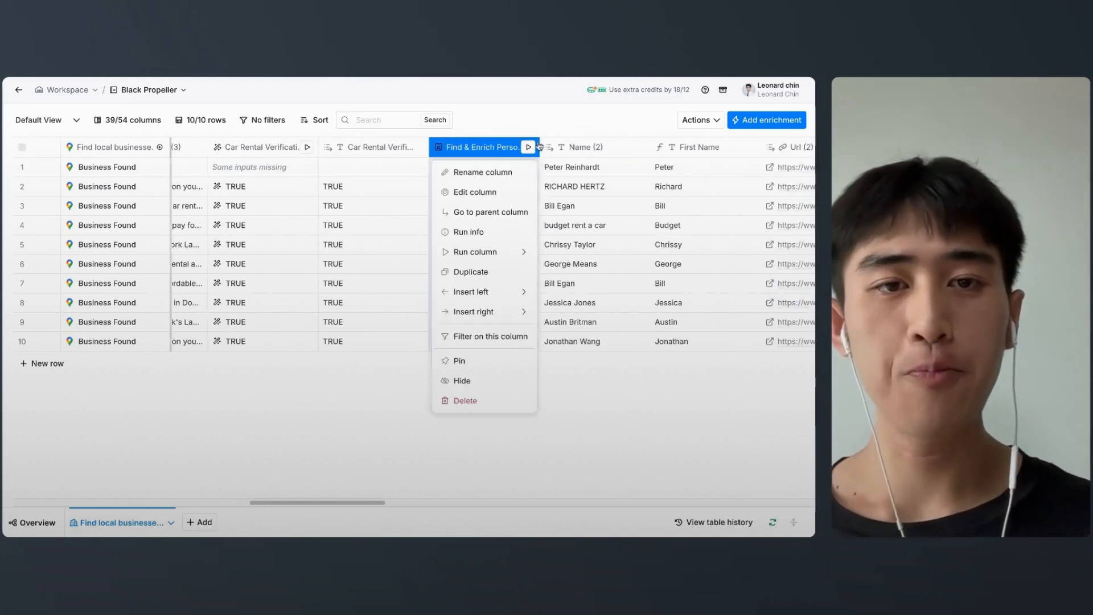
click(490, 191)
click(787, 130)
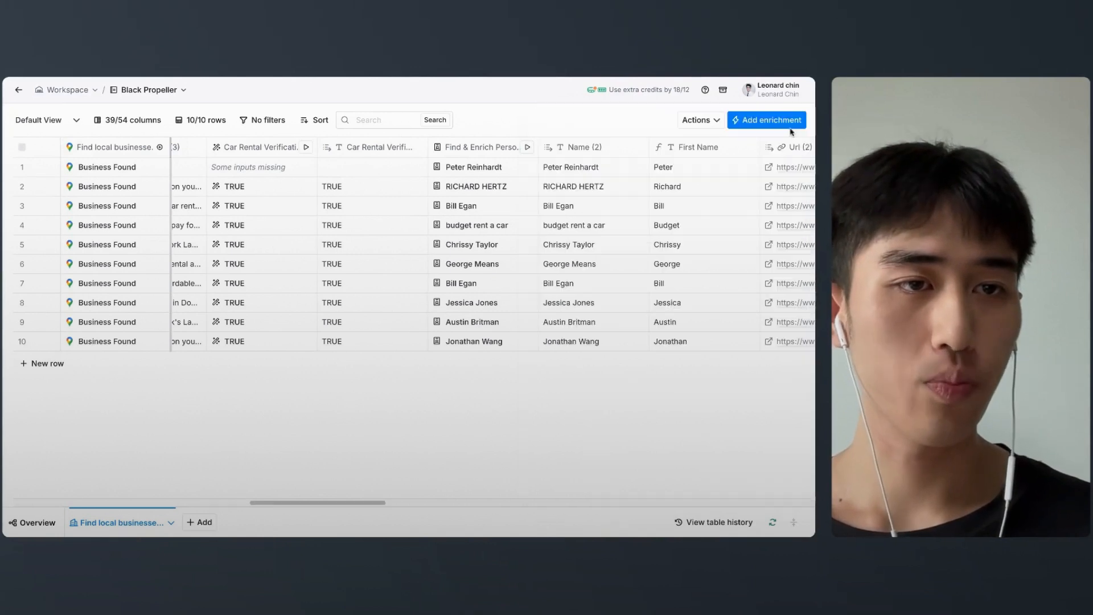
Step: Search the available enrichments for "enrich peo" to check the person enrichment options, and close the search without adding one
click(784, 118)
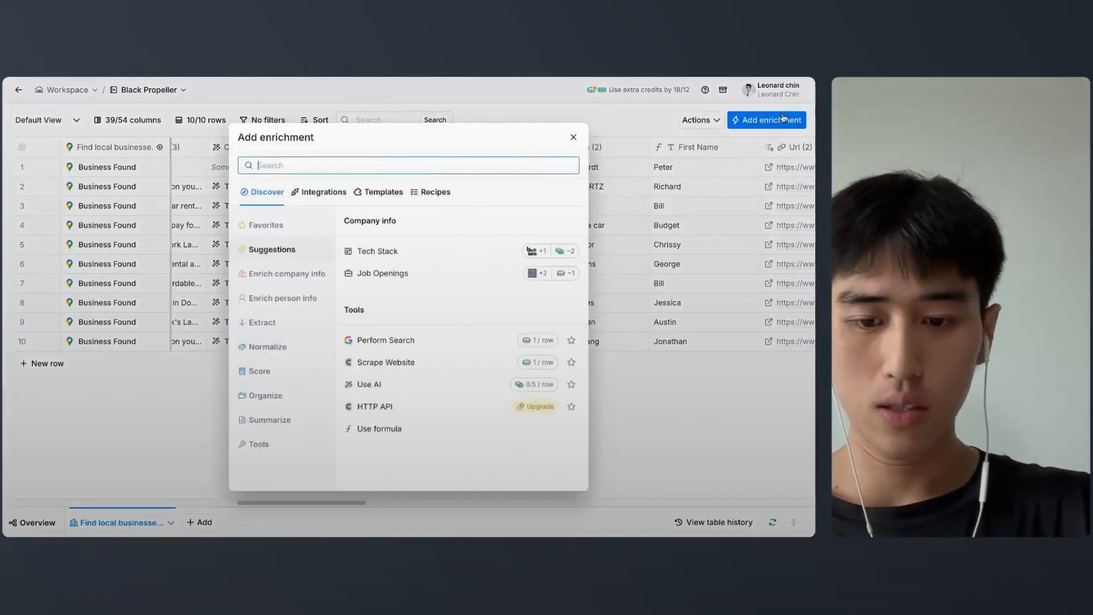
text(enirc)
key(BackSpace)
key(BackSpace)
key(BackSpace)
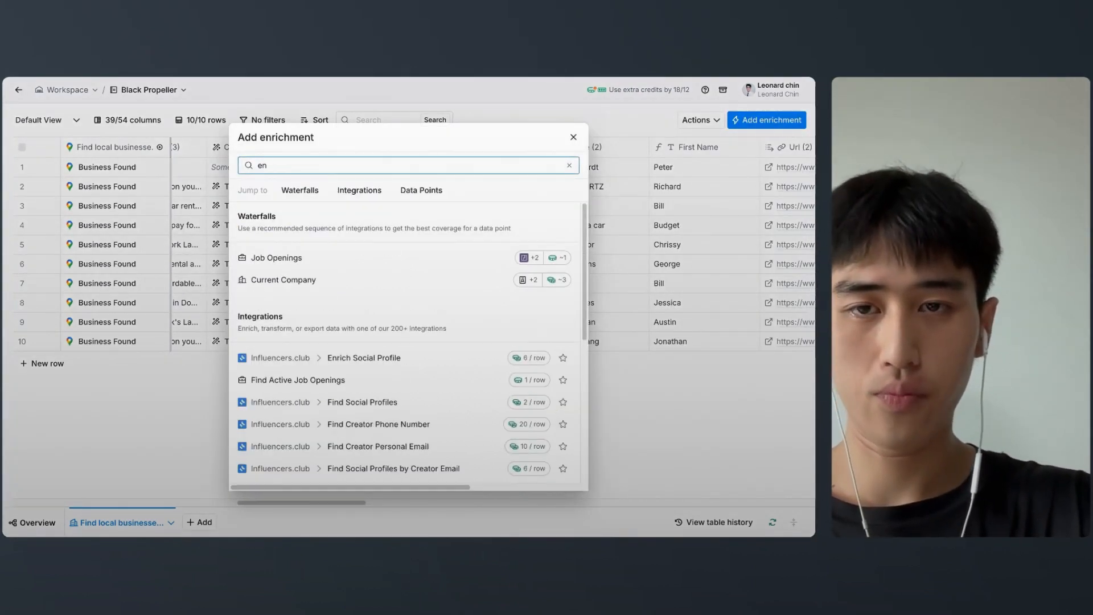
text(rich peo)
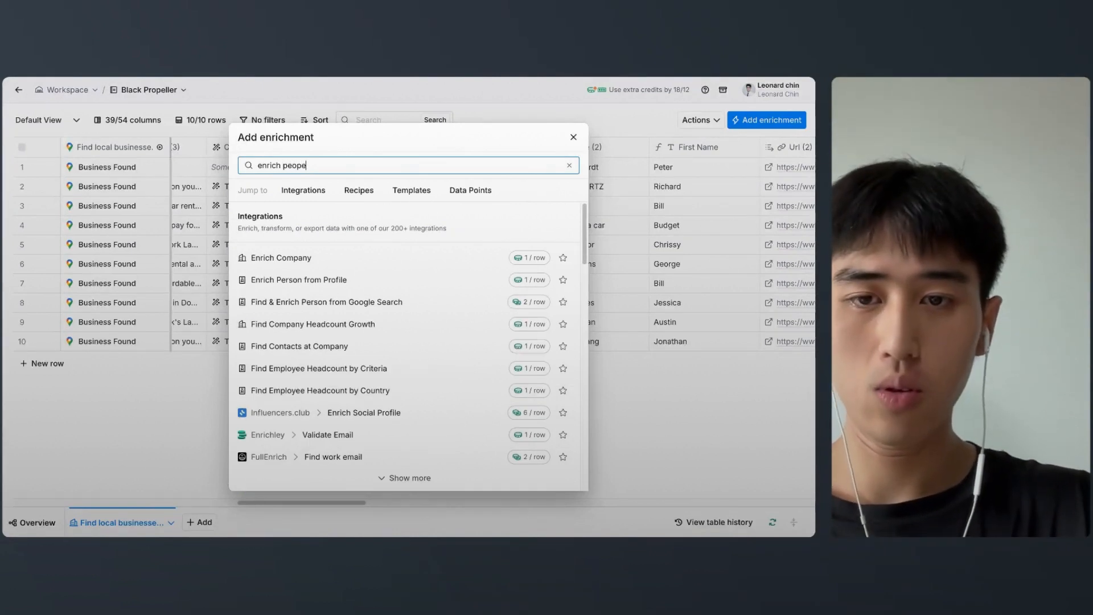
text(p)
key(BackSpace)
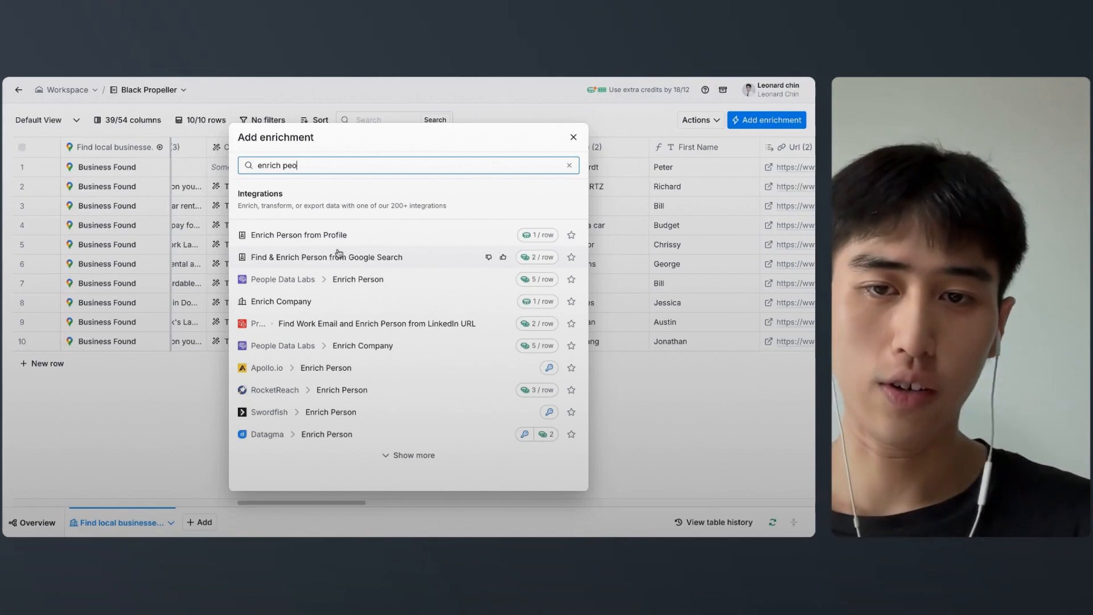
click(572, 138)
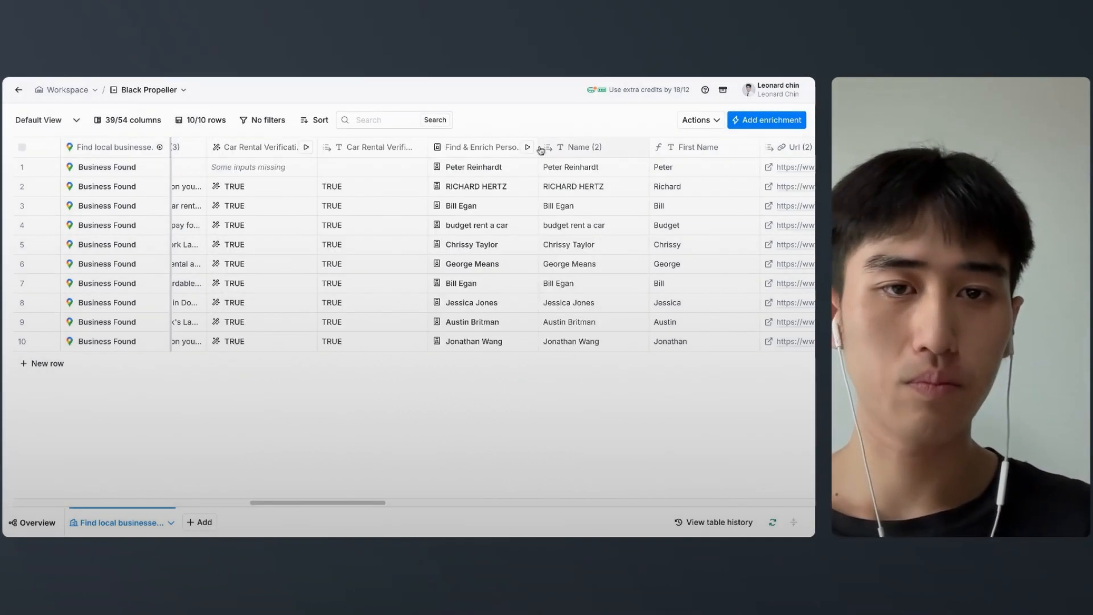
Step: Examine the Find & Enrich Person column's search query, including its Name input and the owner and linkedin.com/in terms
click(470, 151)
click(466, 193)
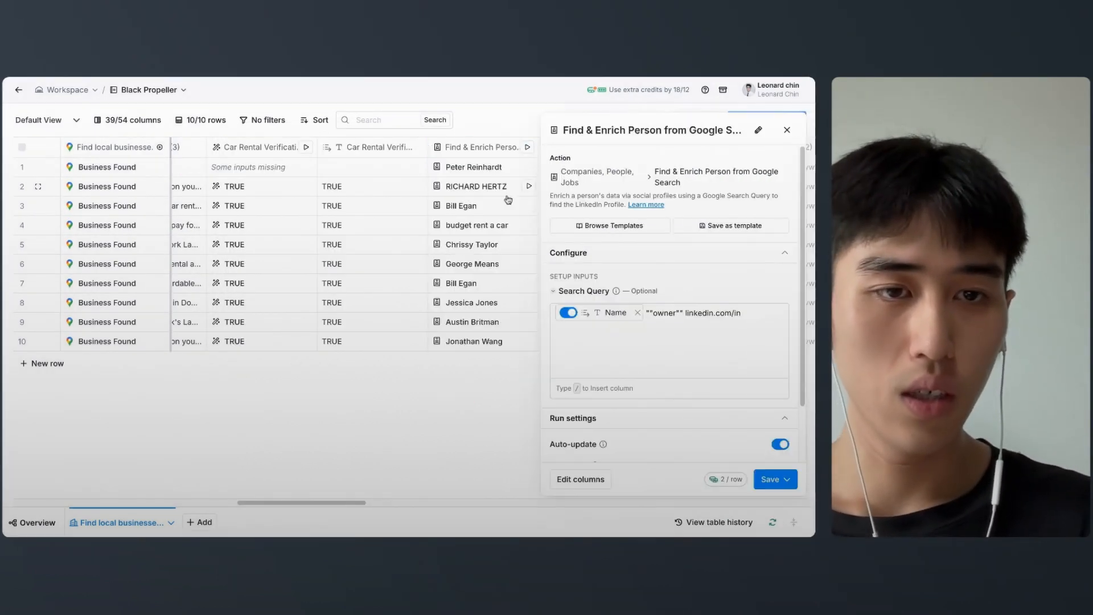
mouse_move(619, 308)
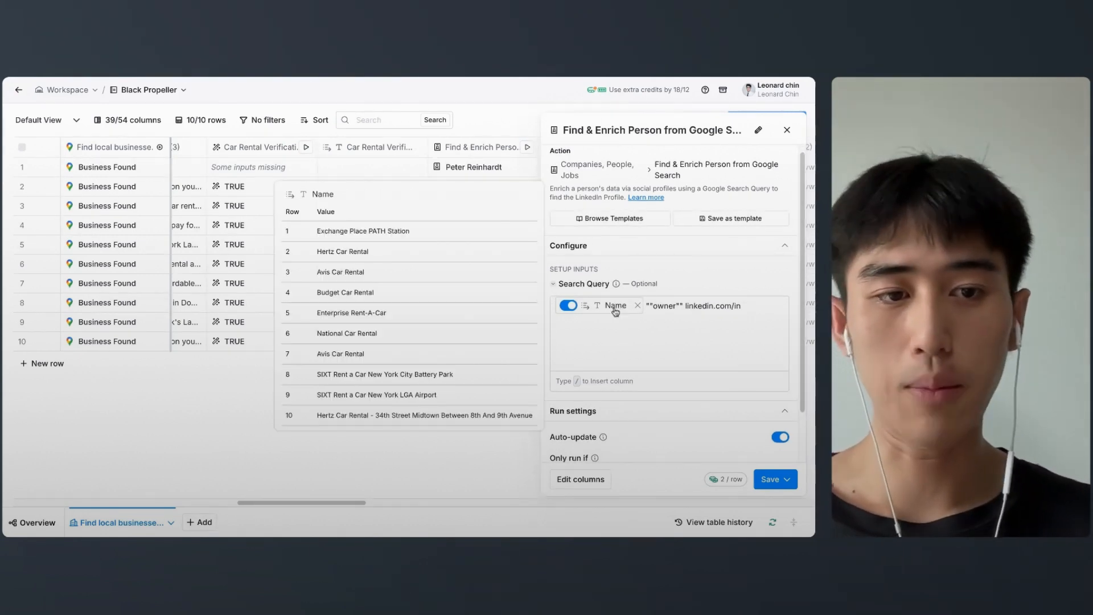
drag(685, 307, 742, 308)
Step: Look over the profile URL, work email, and email validation columns, and open the First Name column's formula settings
scroll(588, 242, right, 2)
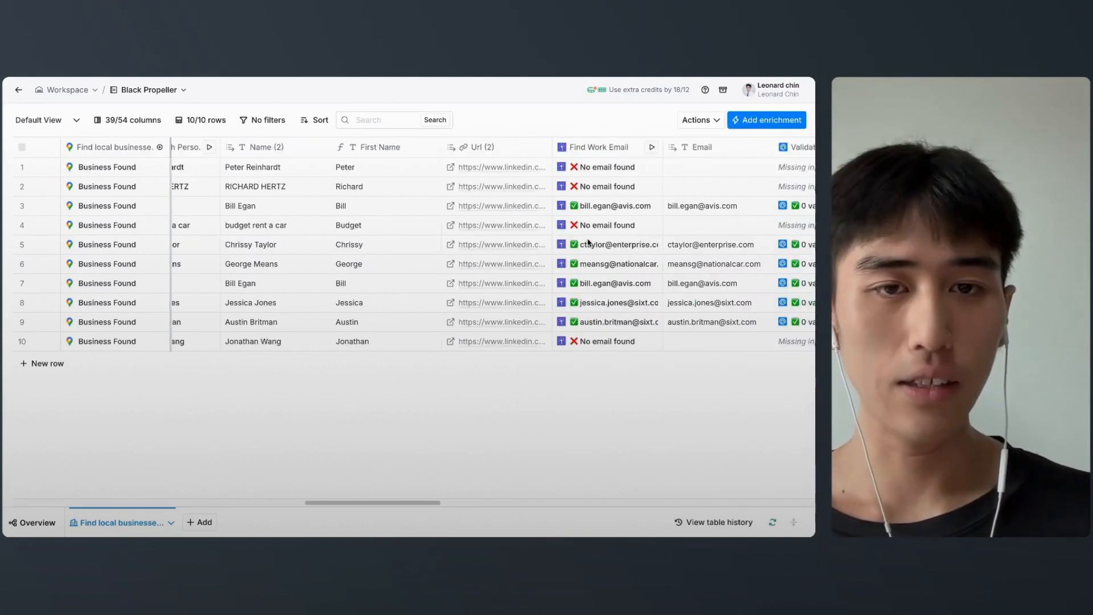
scroll(589, 242, right, 1)
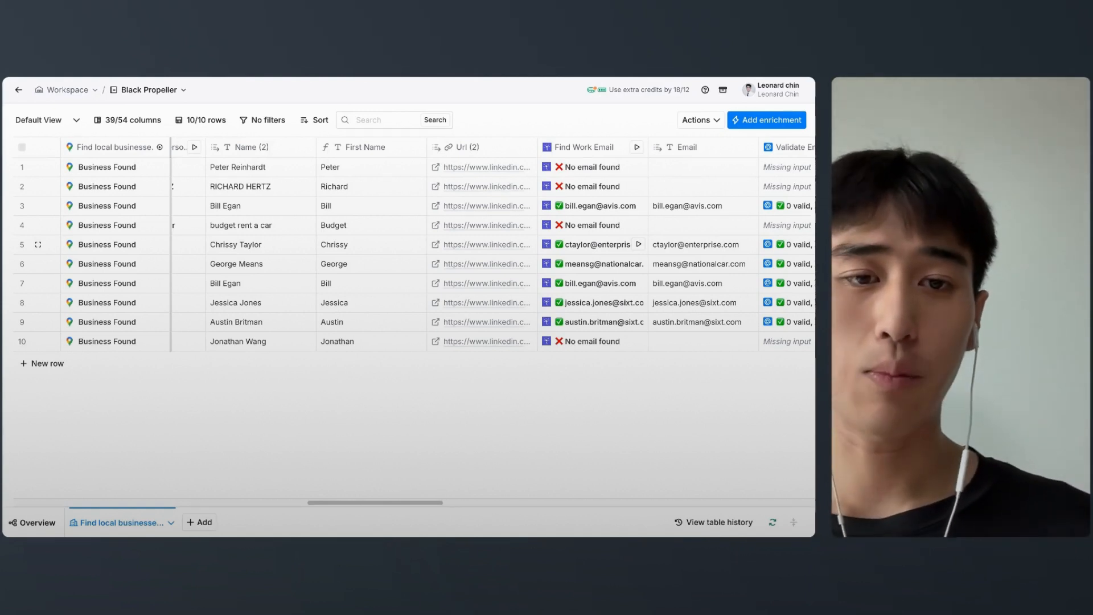
scroll(393, 237, right, 2)
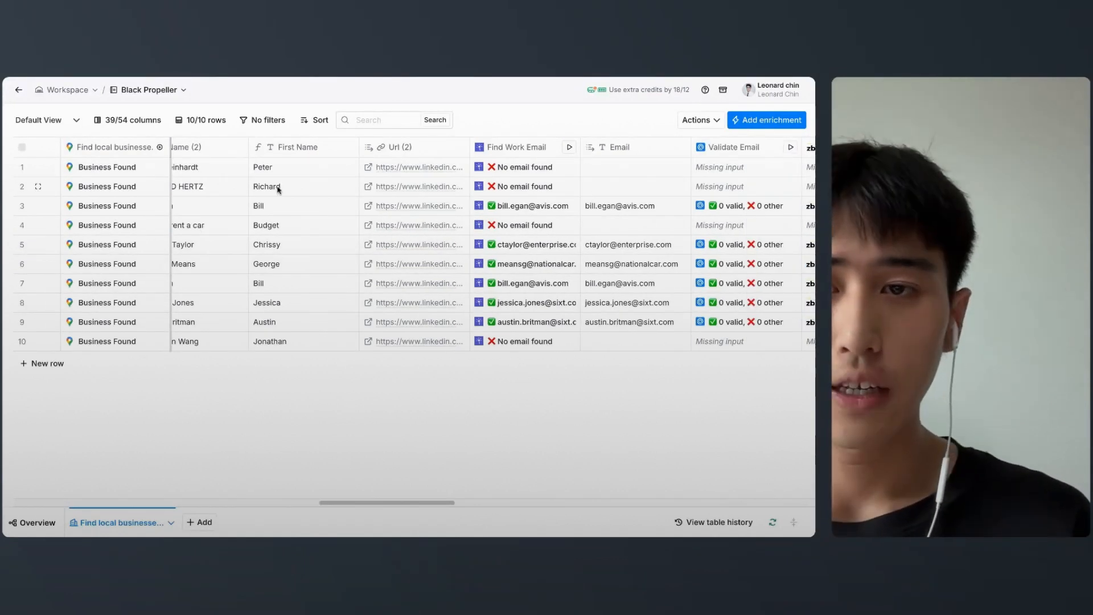
scroll(265, 194, left, 3)
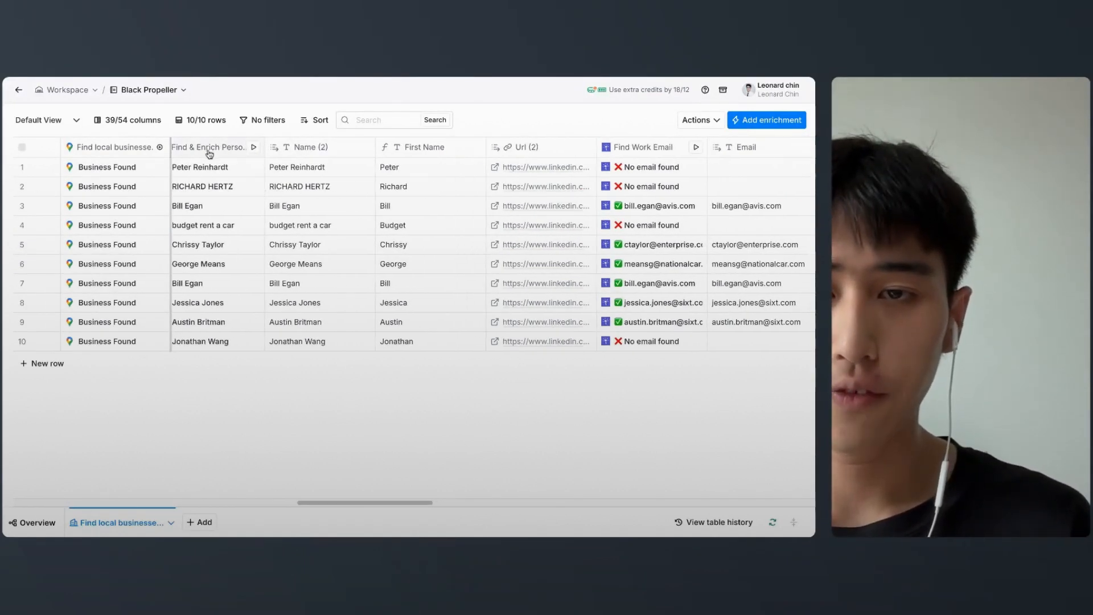
click(406, 148)
click(483, 193)
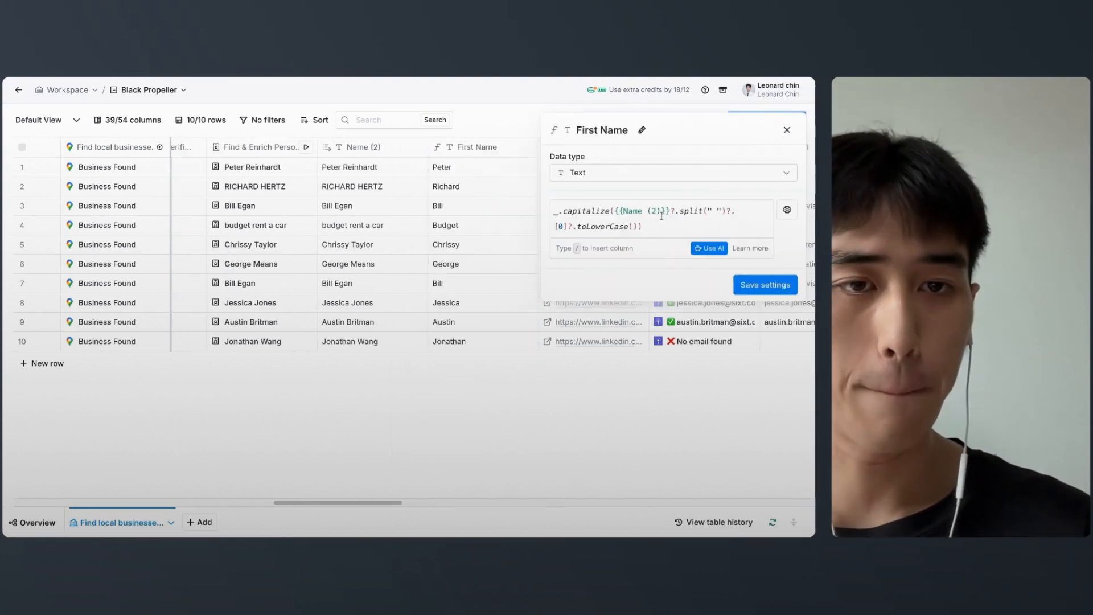
Step: Review the First Name column's AI formula prompt and sample outputs in the Formula Generator, and close it without changes
click(721, 249)
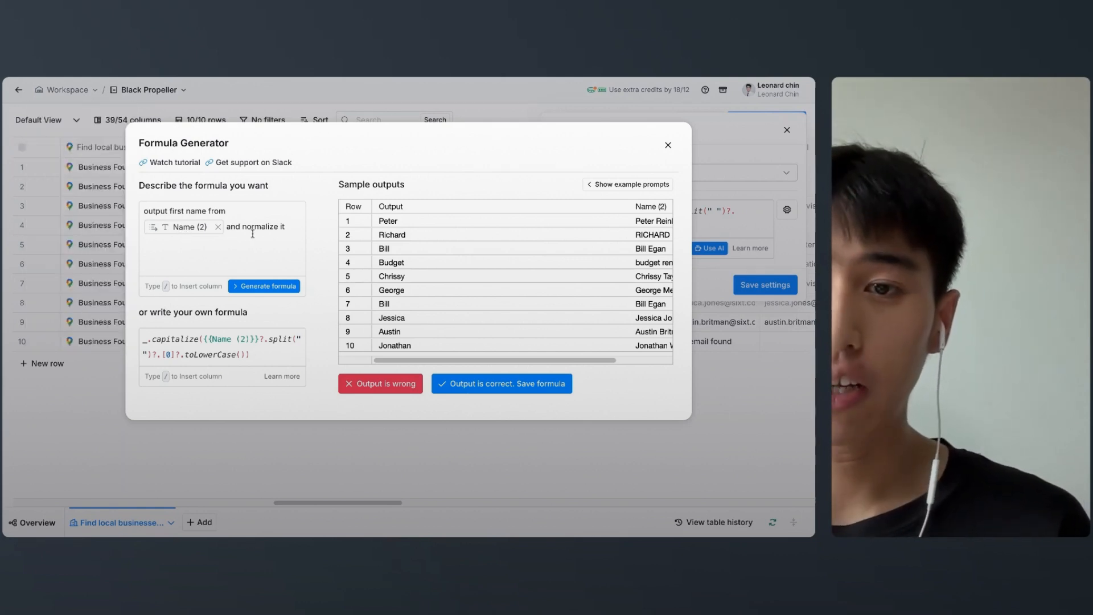
scroll(478, 275, right, 3)
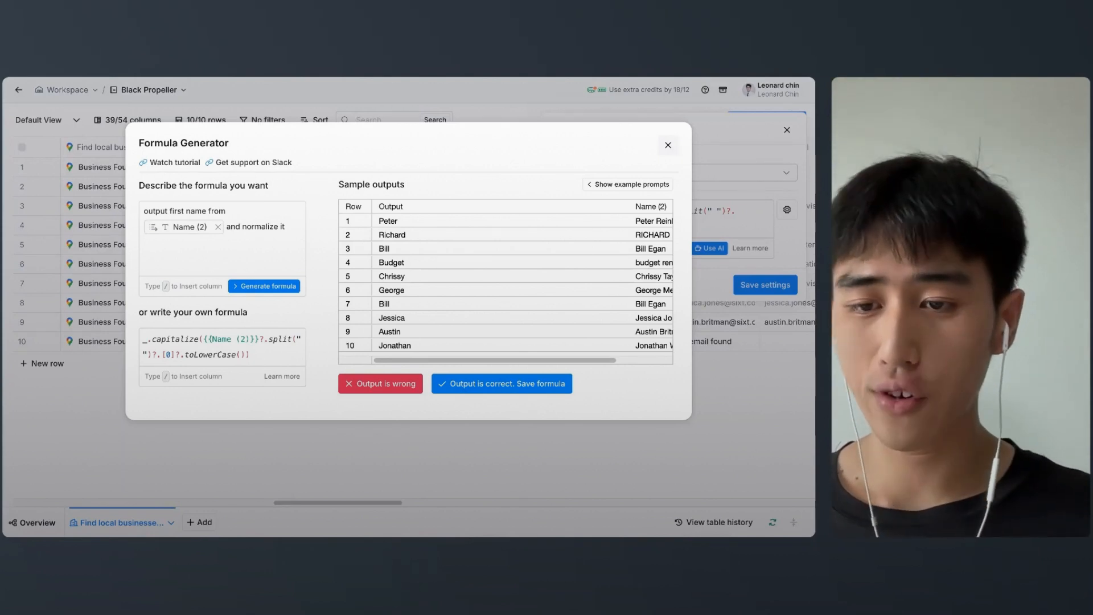
click(667, 145)
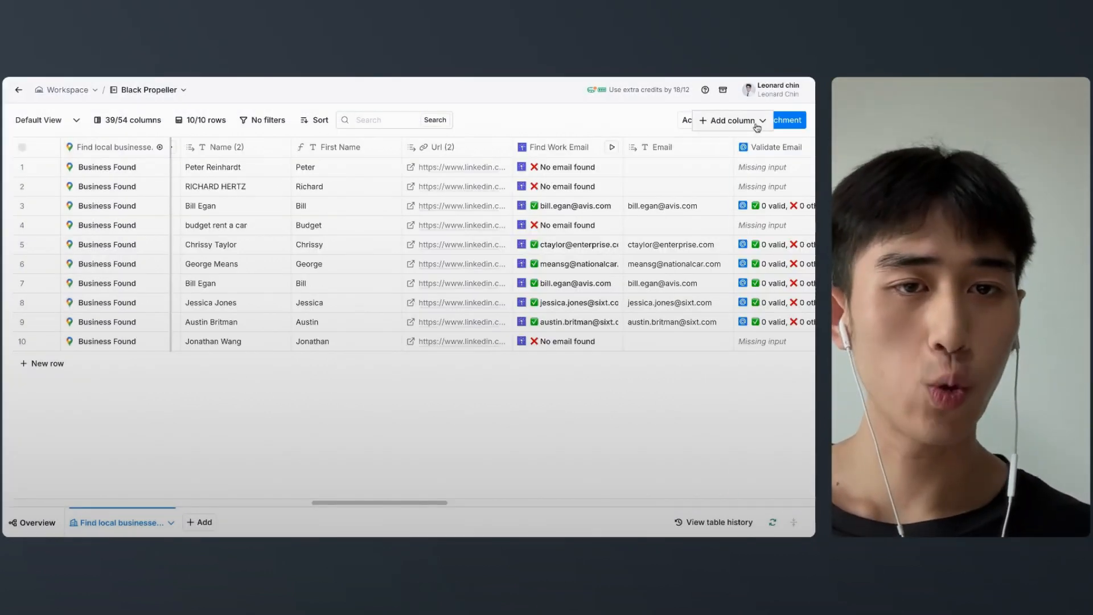
Step: Search the enrichments for "work email" and examine the Work Email waterfall's sequence of providers
click(793, 122)
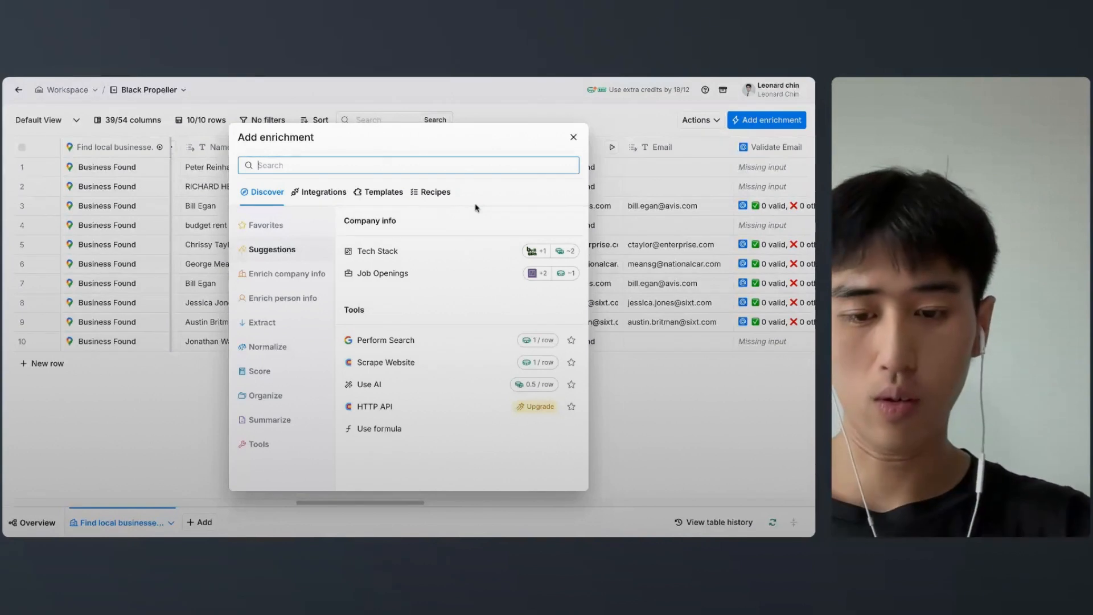
text(work email)
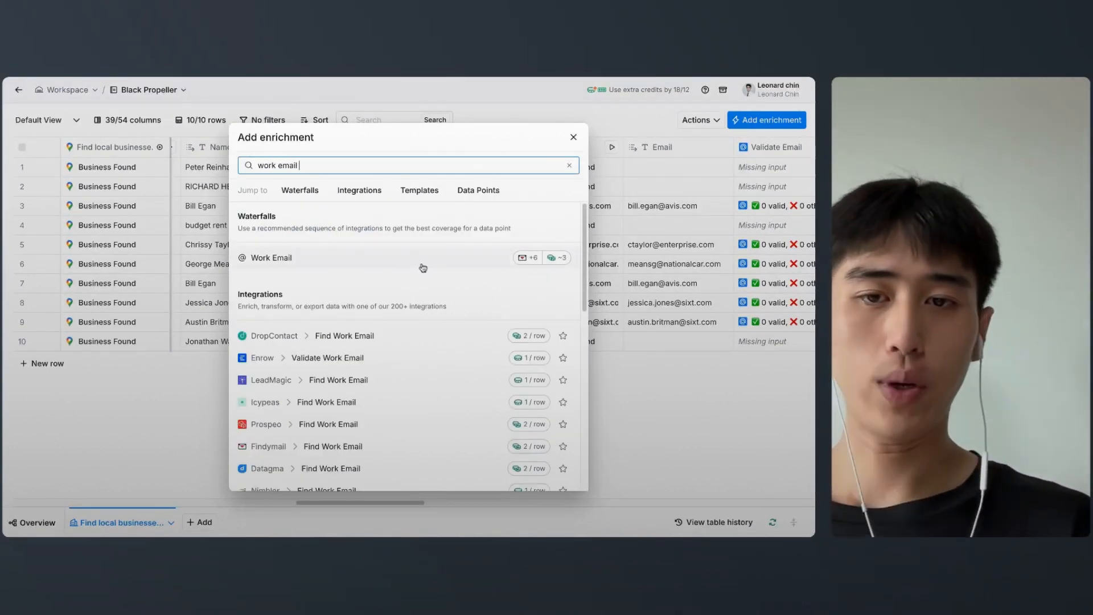
click(282, 258)
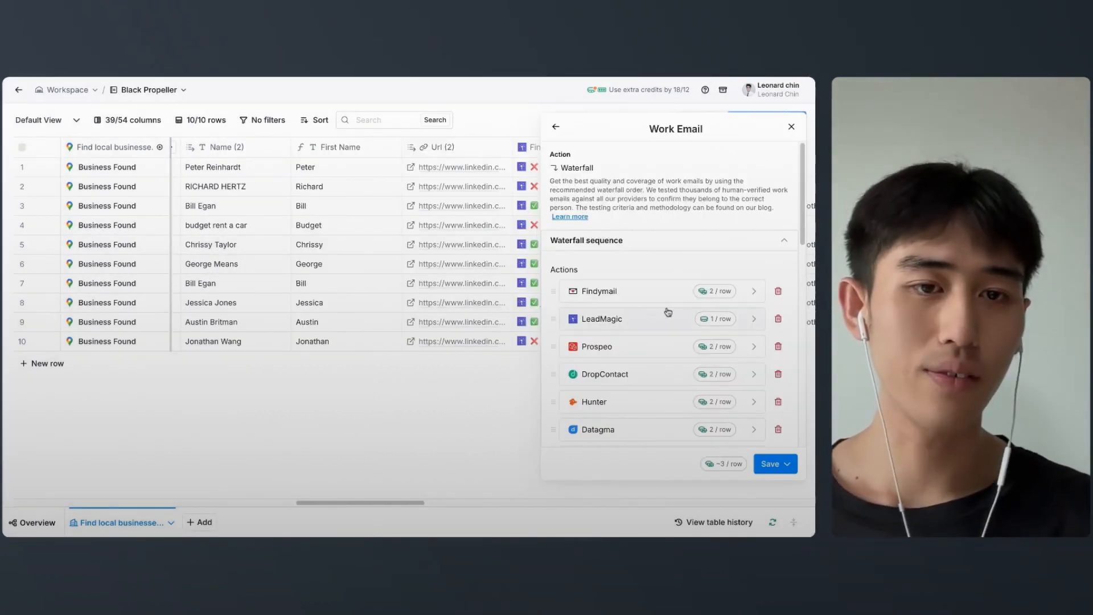
scroll(668, 312, down, 2)
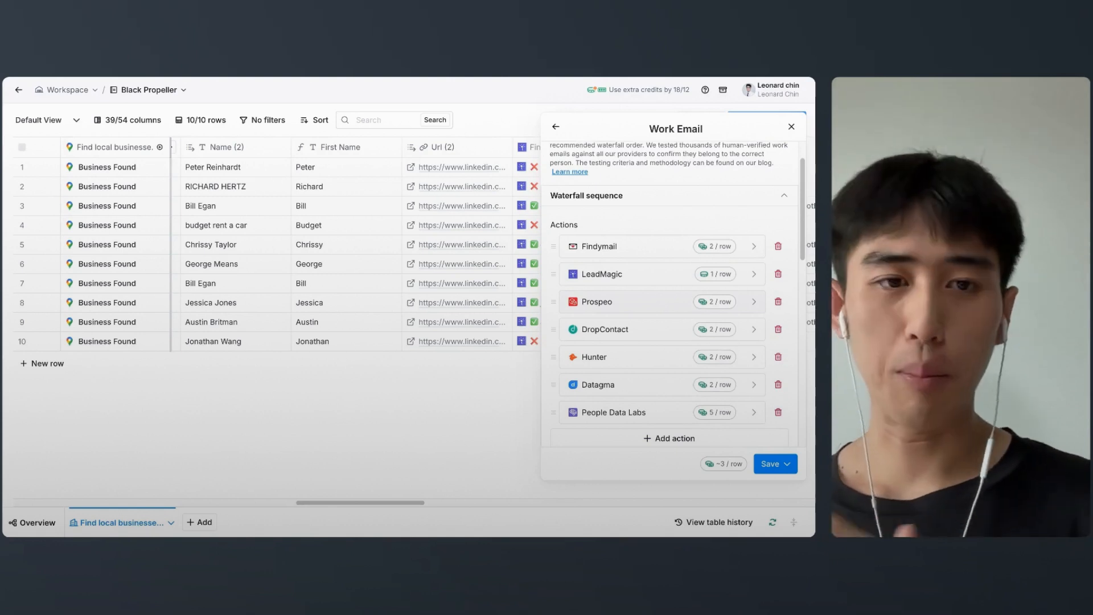
scroll(654, 264, down, 2)
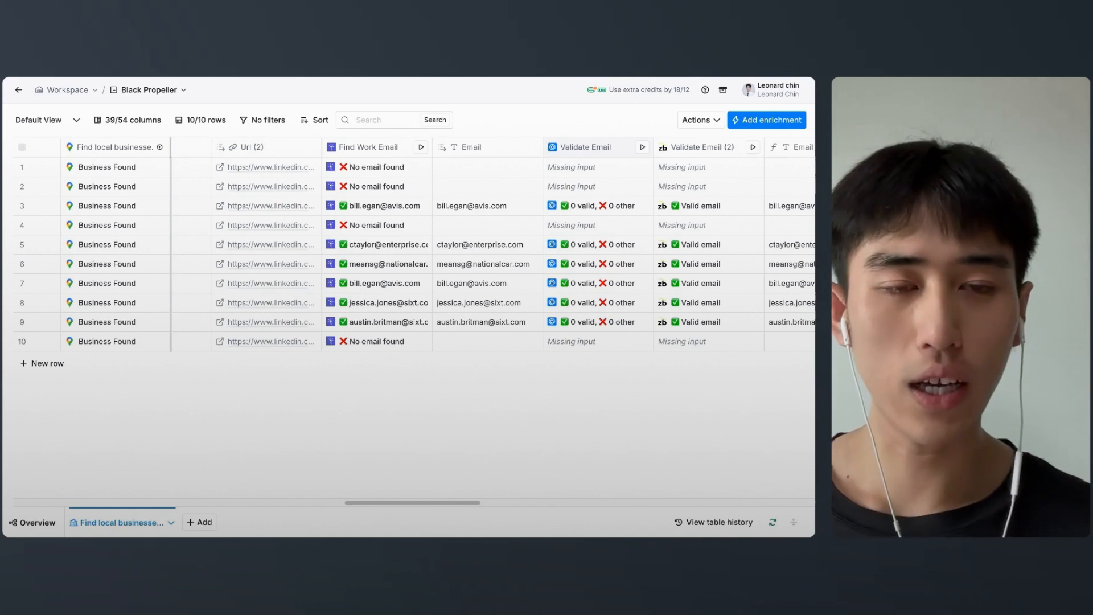
Step: Examine the Validate Email column's Debounce settings and check the options of the Validate Email (2) column
click(586, 146)
click(497, 194)
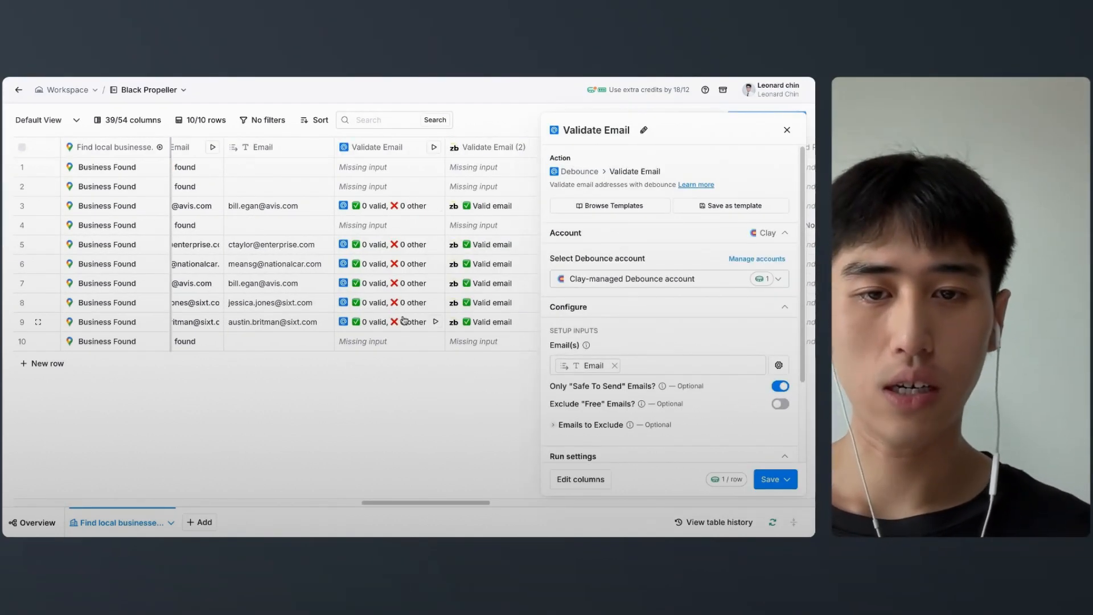
click(489, 152)
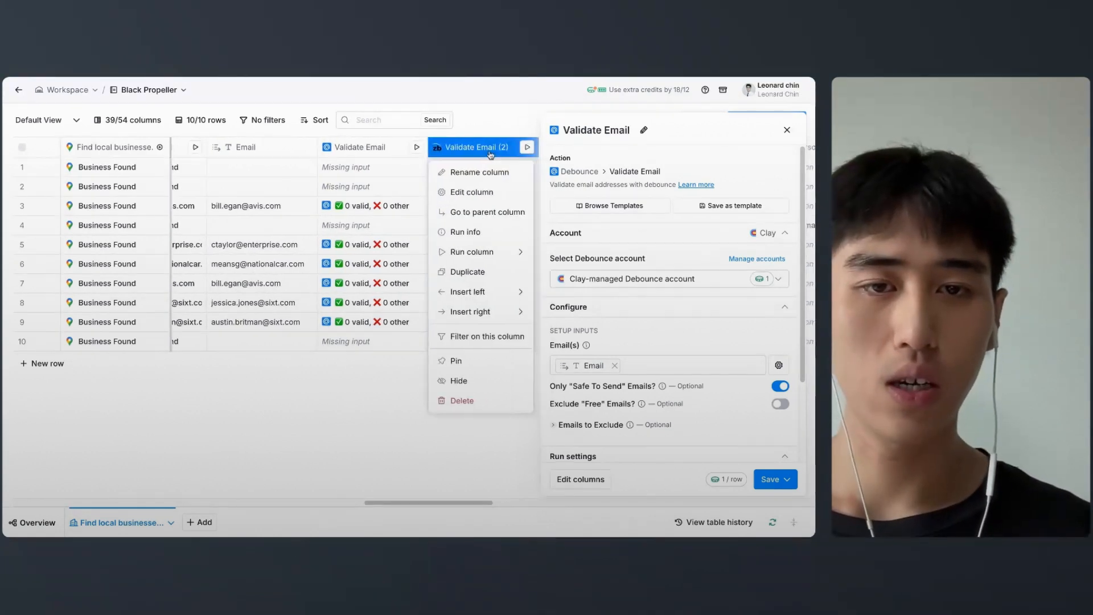
click(467, 206)
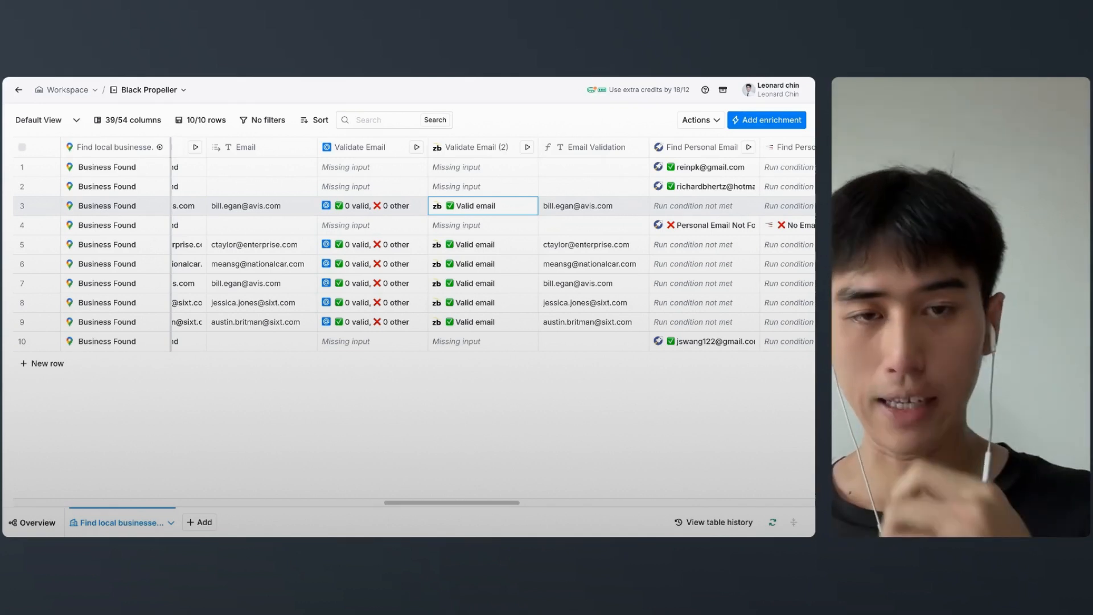
Step: Search the enrichments for "personal", examine the Personal Email waterfall's provider sequence, and close it without adding it
scroll(524, 172, right, 2)
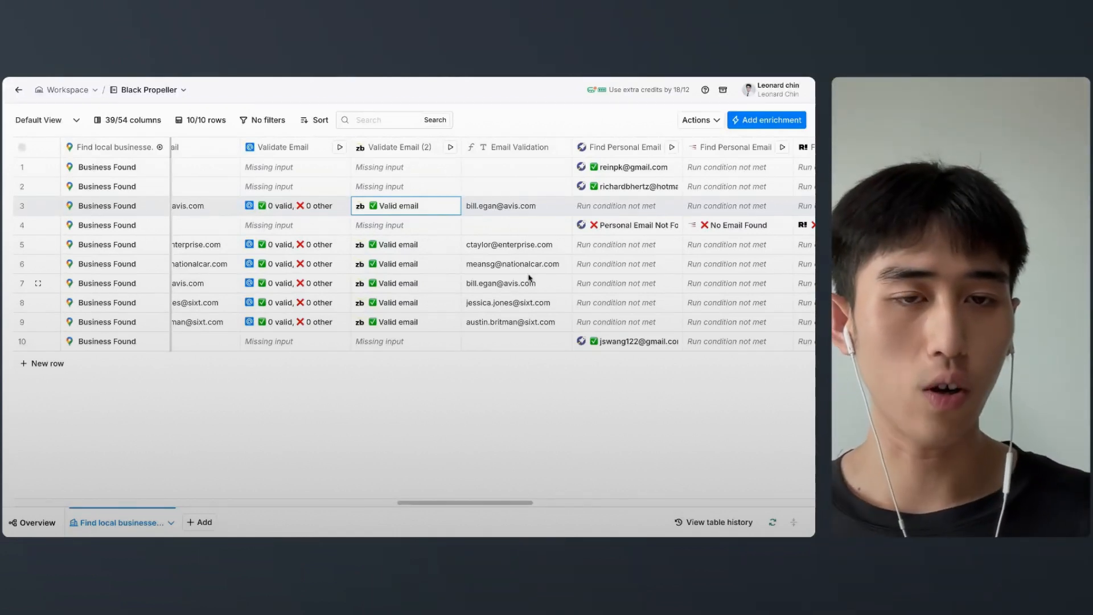
scroll(566, 302, right, 2)
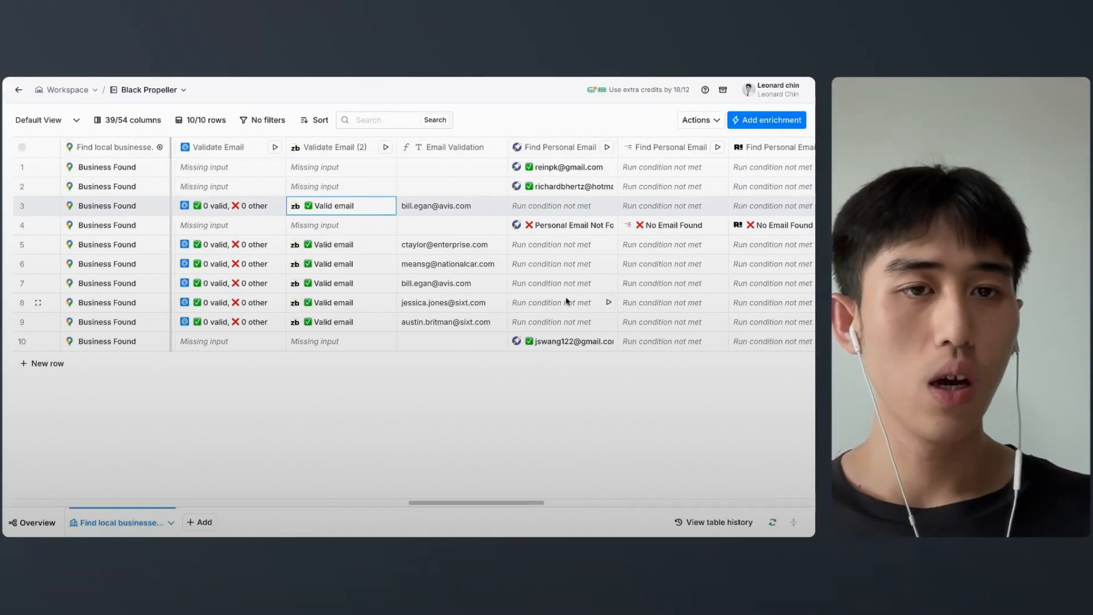
click(763, 120)
text(personal)
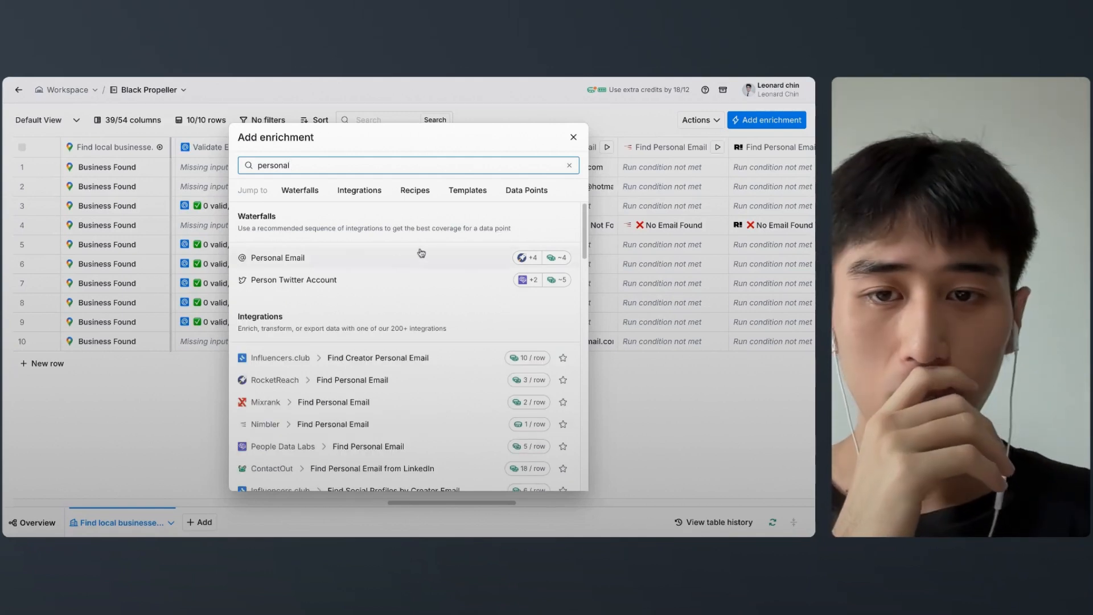
click(394, 262)
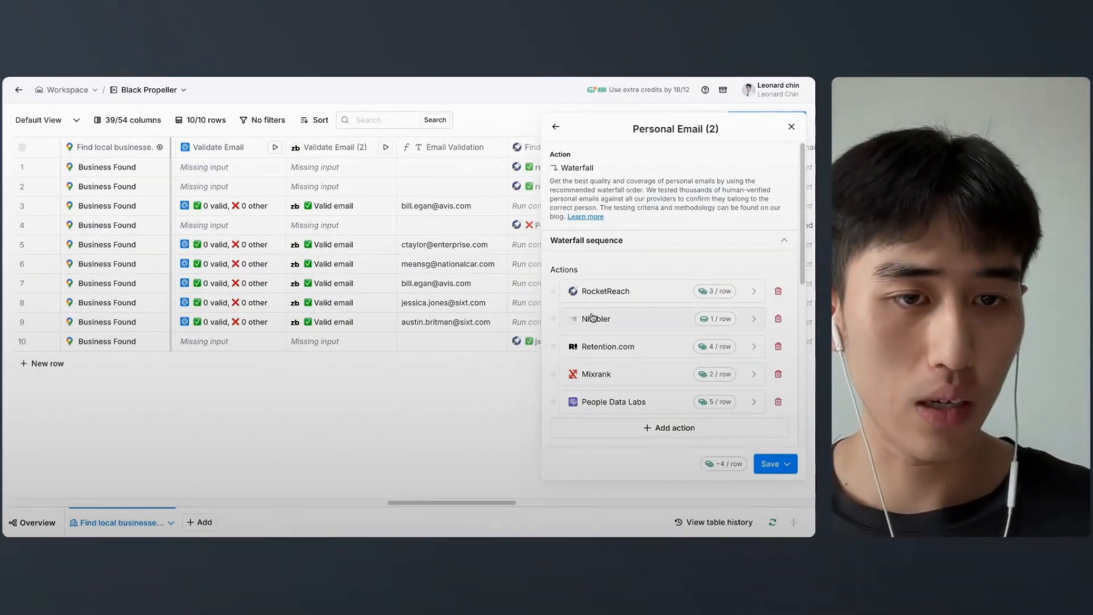
scroll(471, 363, right, 5)
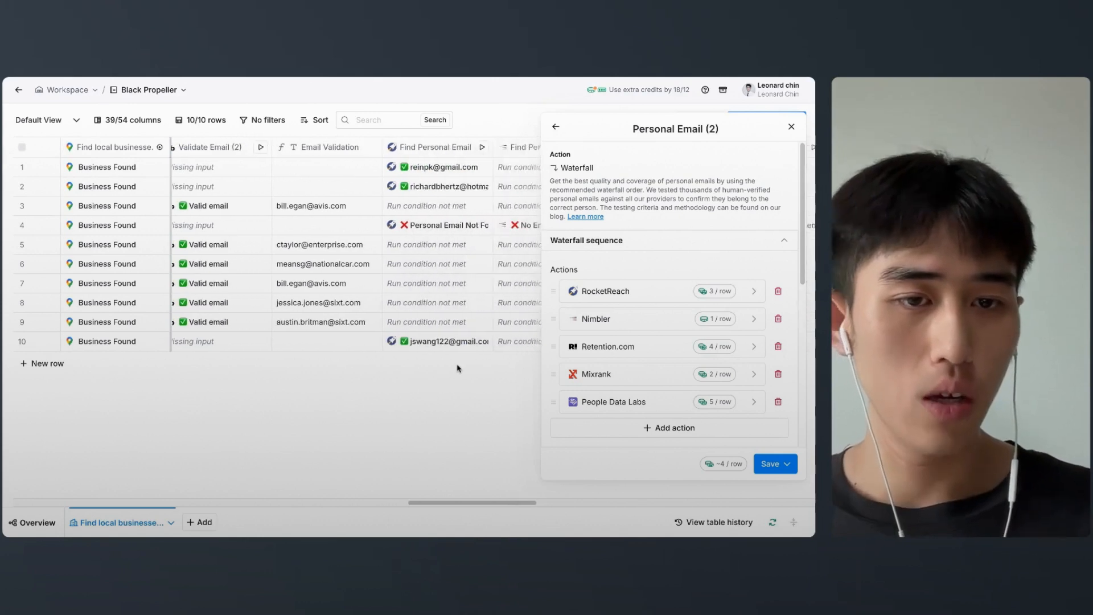
click(791, 127)
Step: Look over the Find Personal Email columns and the merged Personal Email column, comparing them with the work email and validation columns
scroll(489, 225, right, 5)
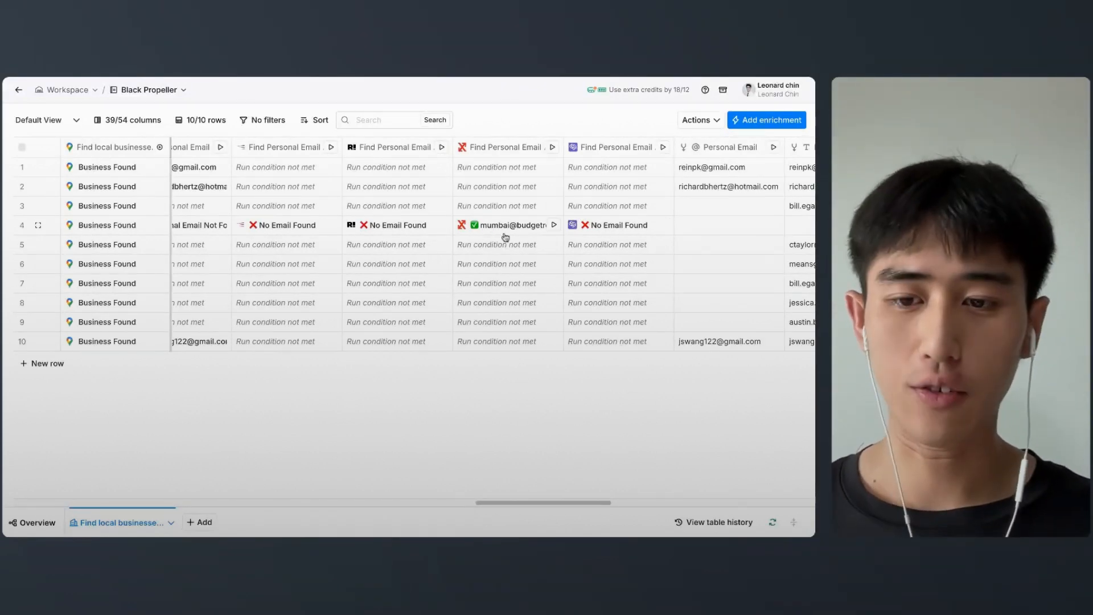
scroll(506, 237, right, 3)
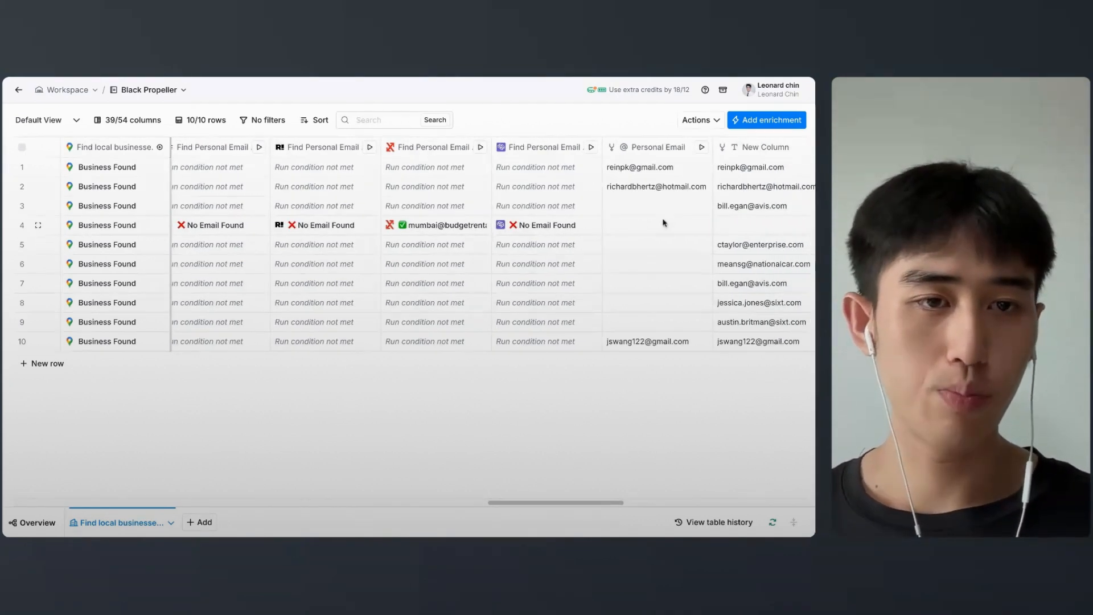
scroll(647, 227, right, 2)
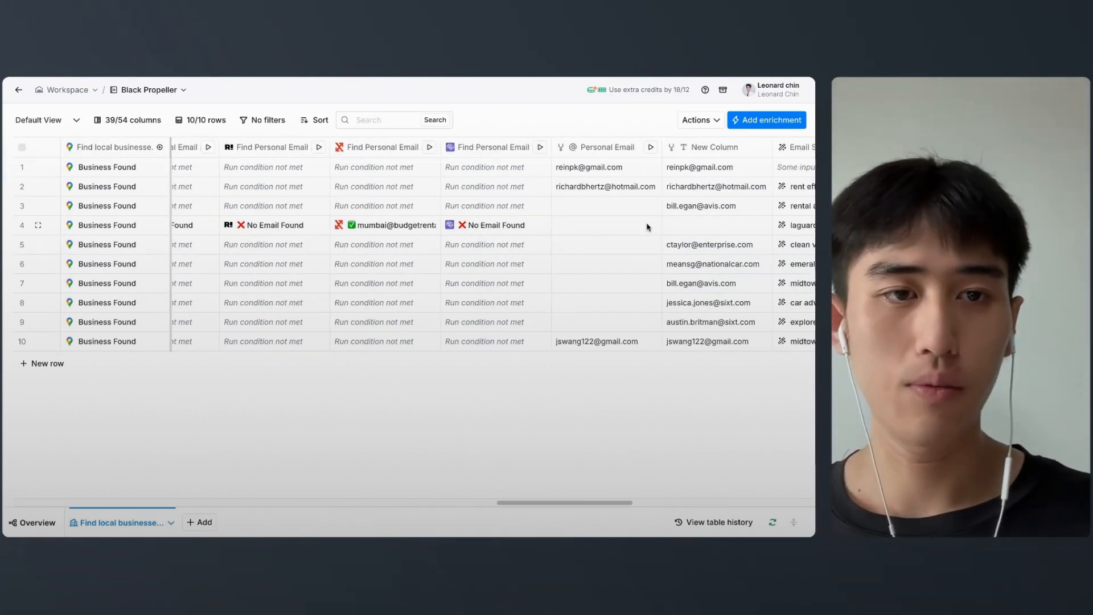
scroll(398, 245, right, 5)
scroll(557, 226, left, 2)
scroll(552, 337, left, 20)
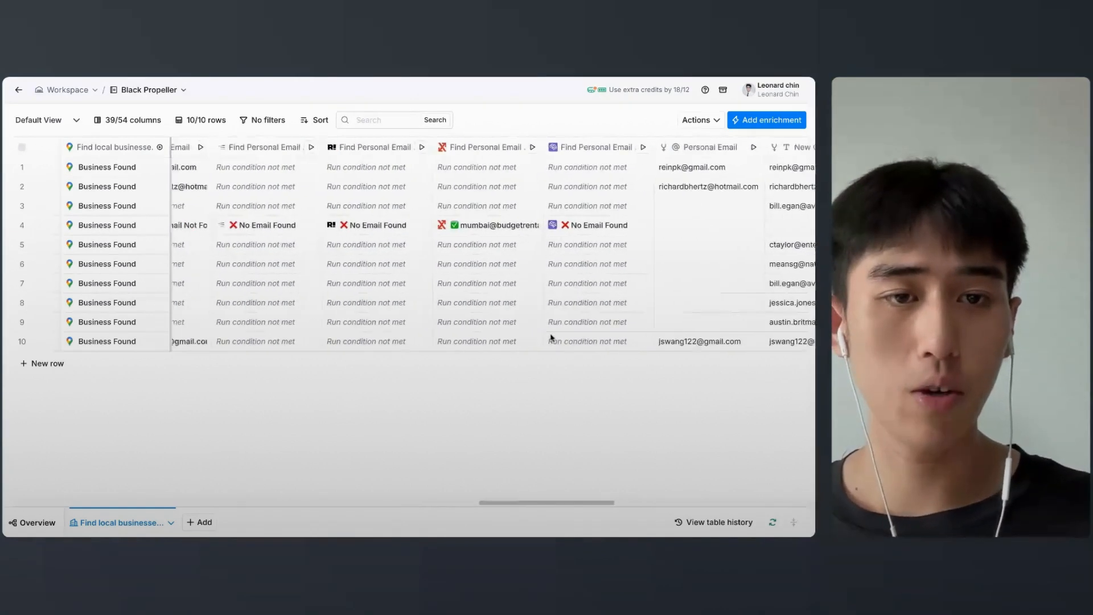
scroll(699, 215, right, 3)
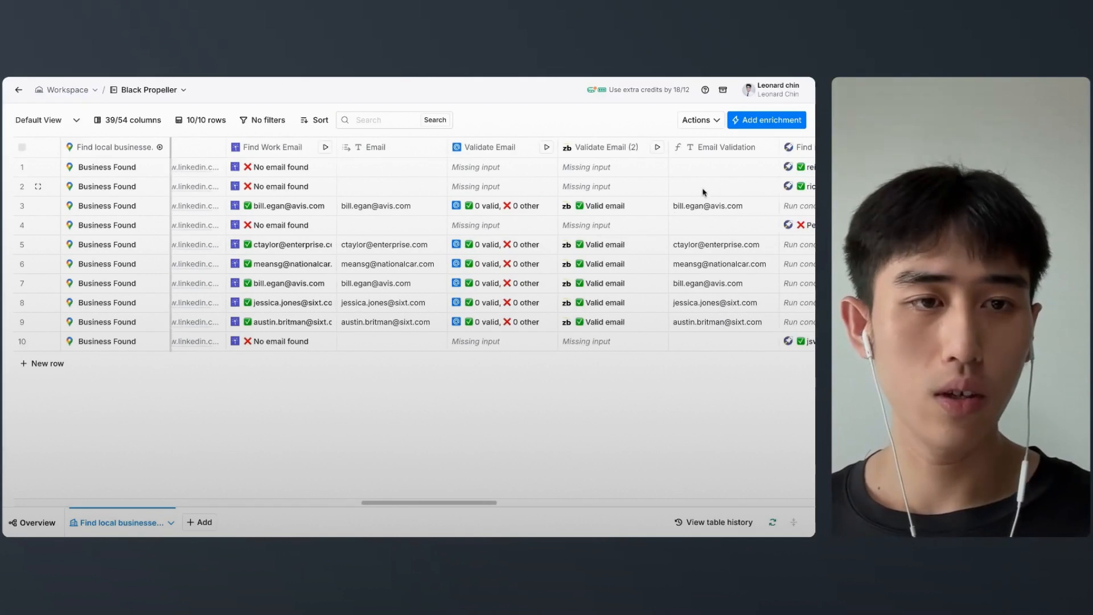
scroll(721, 317, right, 20)
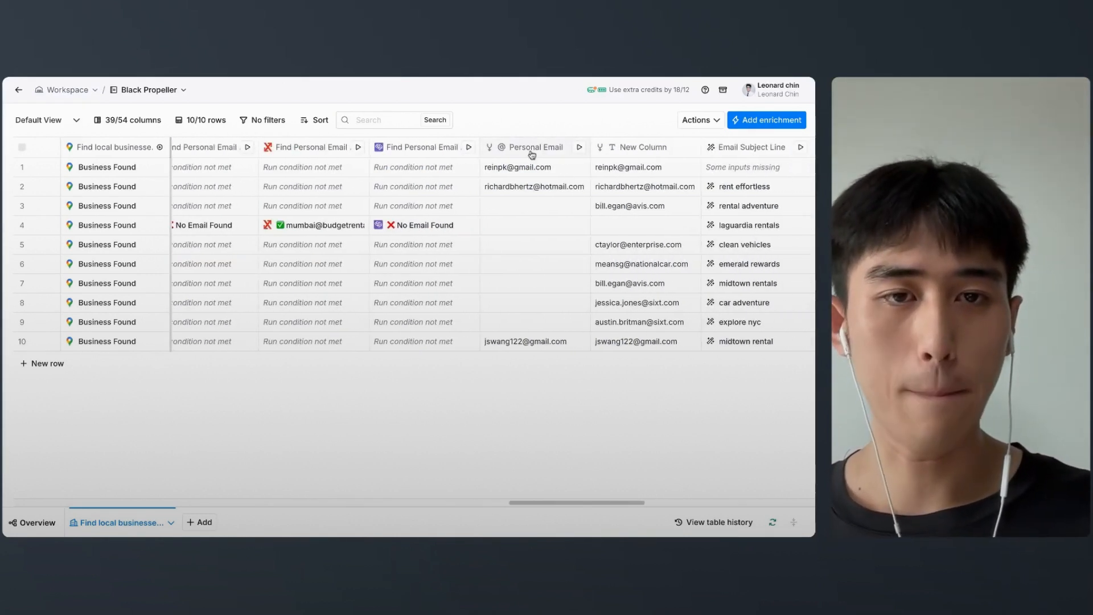
click(531, 150)
click(562, 117)
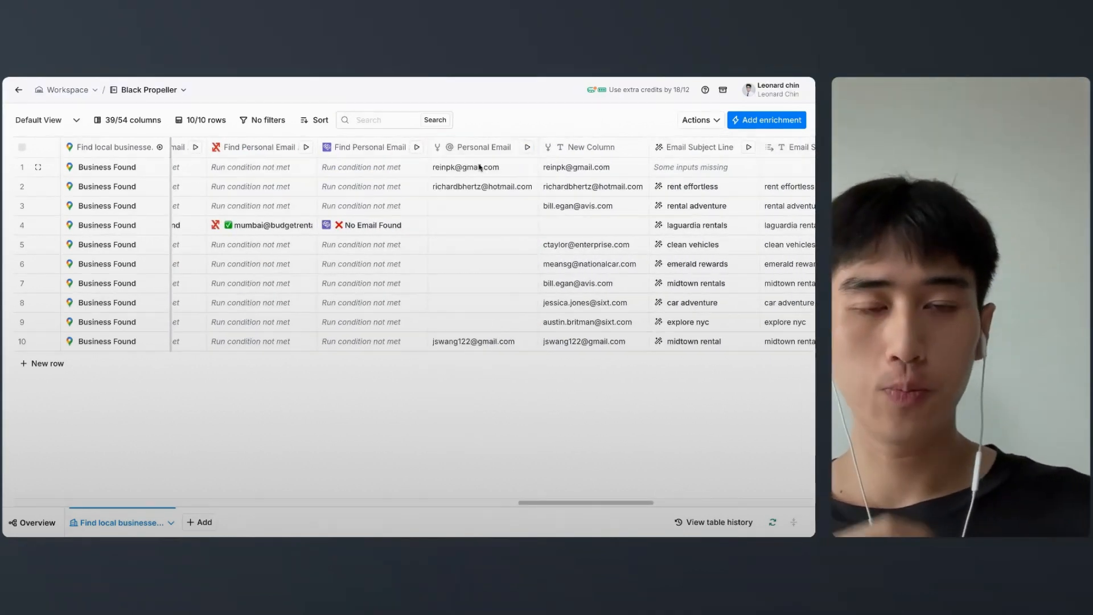
Step: Add a text column that merges data from other columns at the table's end, and close its settings with the inputs empty
scroll(672, 151, right, 15)
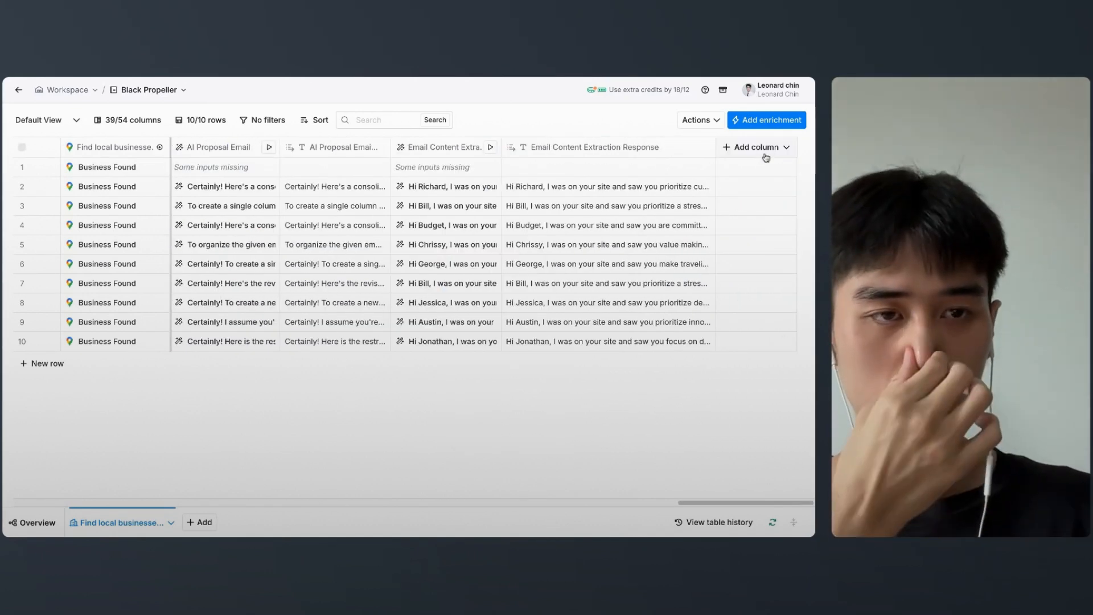
click(765, 153)
click(759, 263)
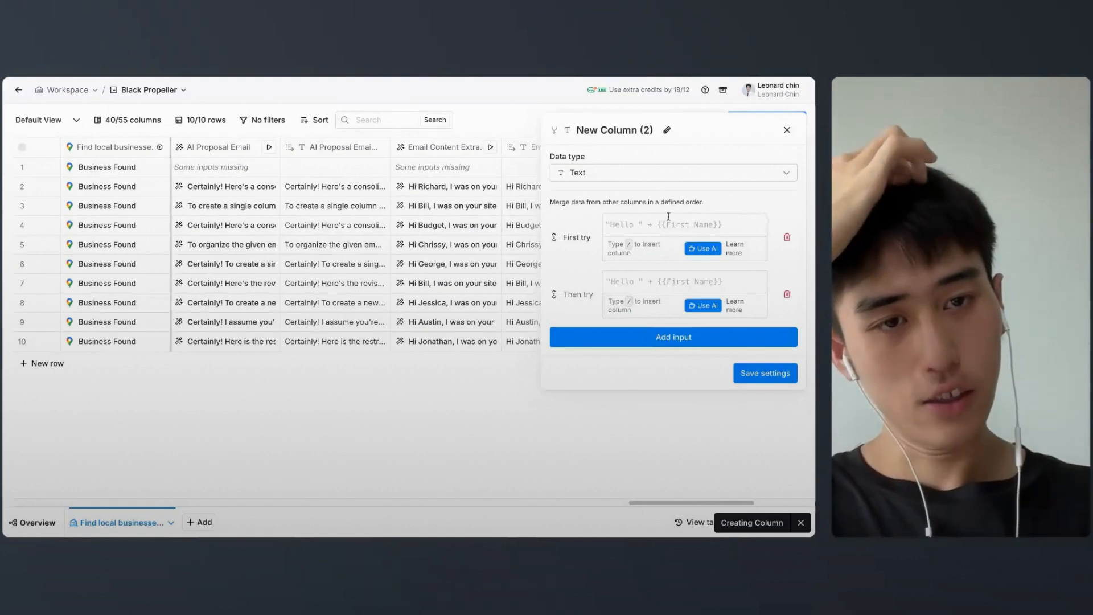
click(787, 130)
Step: Open the settings of the merge column beside Personal Email to examine its order of Email Validation and Personal Email inputs
scroll(375, 320, left, 15)
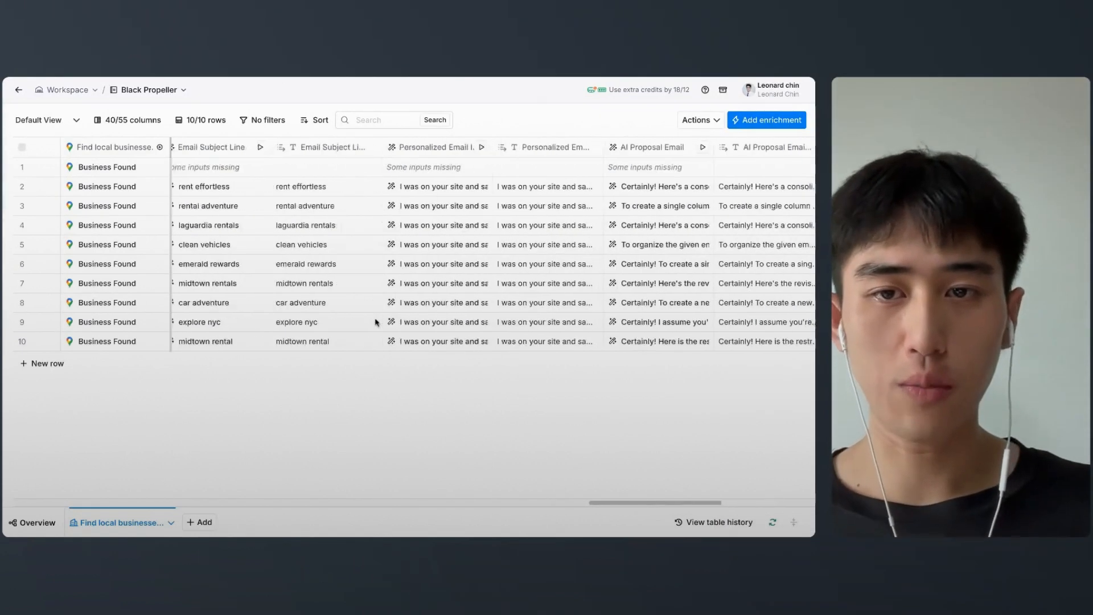
scroll(376, 323, left, 5)
scroll(375, 323, right, 10)
scroll(376, 323, right, 1)
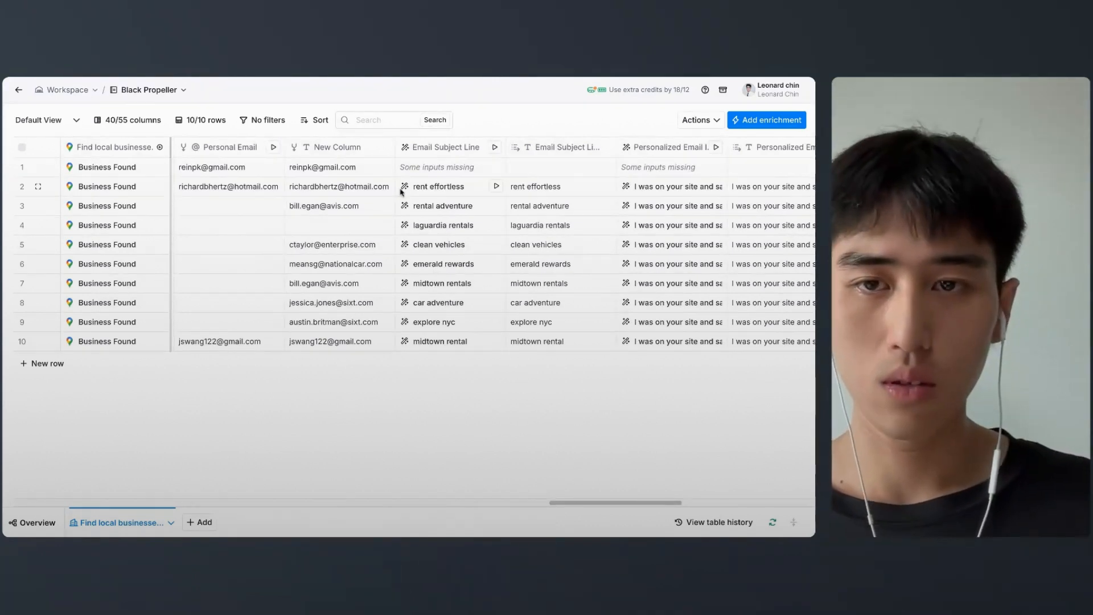
scroll(401, 192, left, 1)
scroll(401, 192, right, 2)
scroll(401, 192, left, 2)
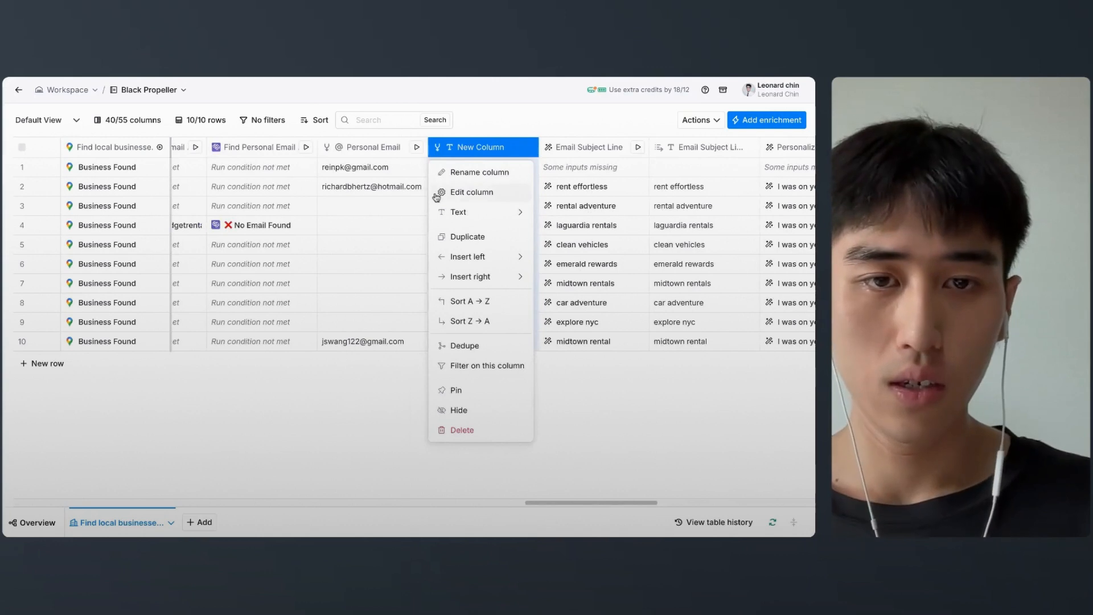
click(442, 196)
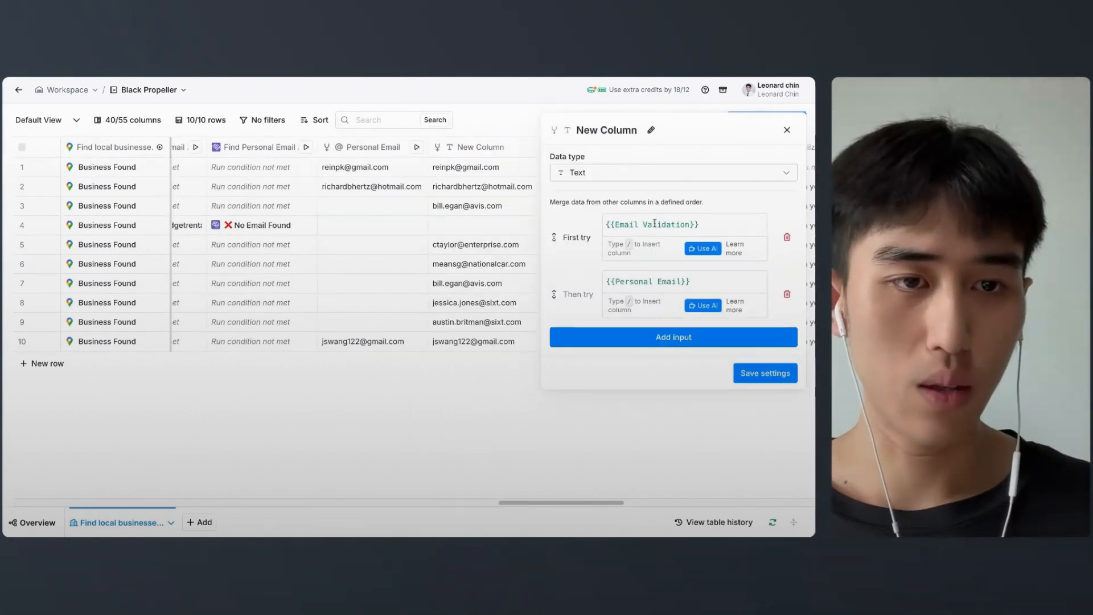
Step: Review the Email Validation column's formula and its AI prompt in the Formula Generator, and close the generator without changes
scroll(354, 294, left, 10)
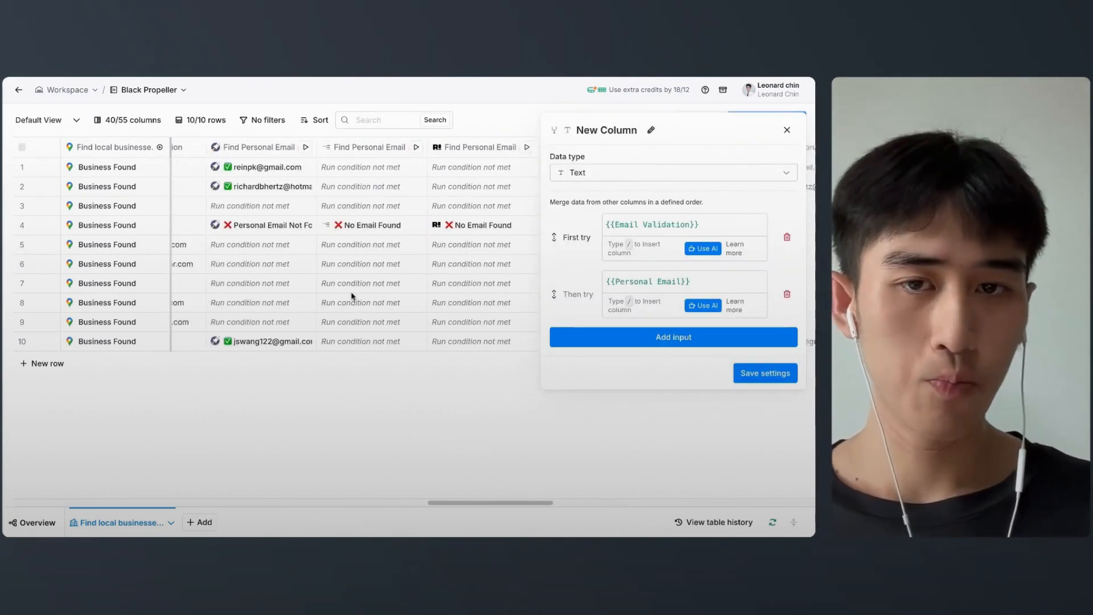
scroll(421, 171, right, 2)
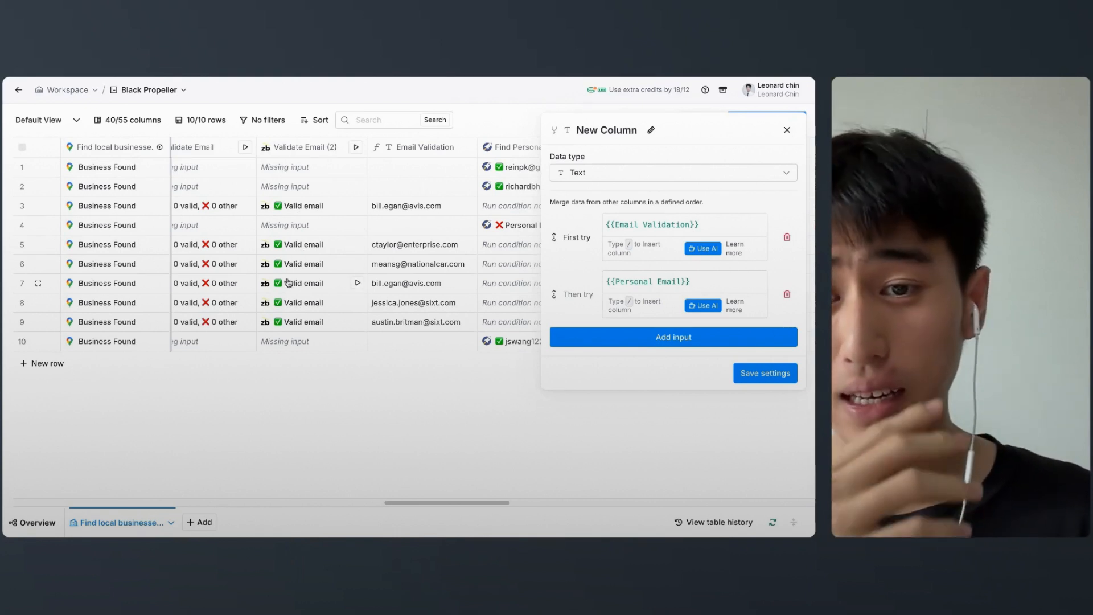
click(408, 208)
click(422, 149)
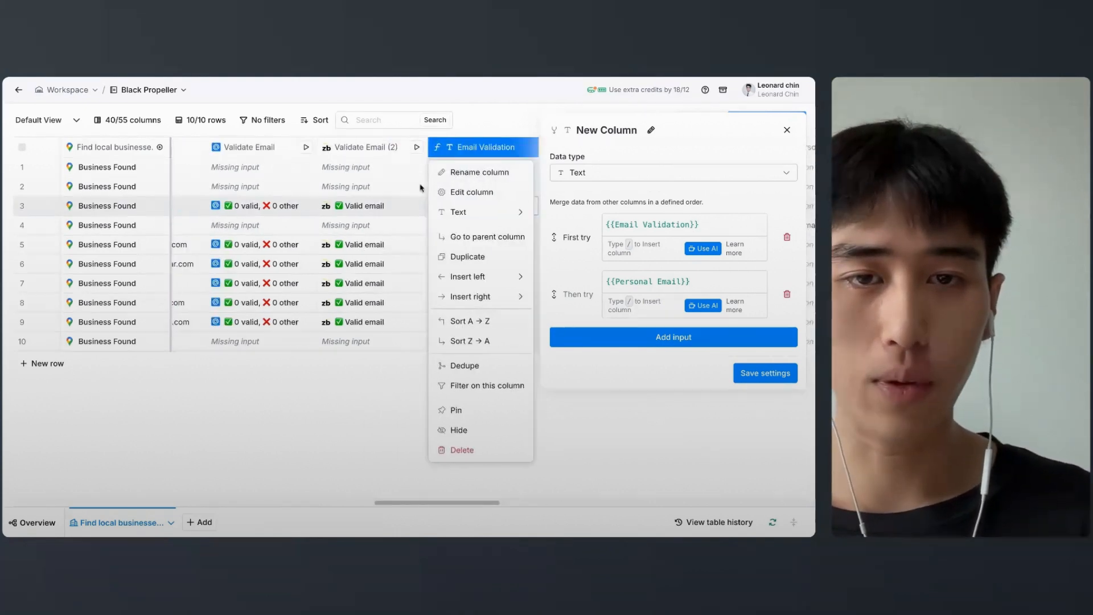
click(451, 196)
click(711, 248)
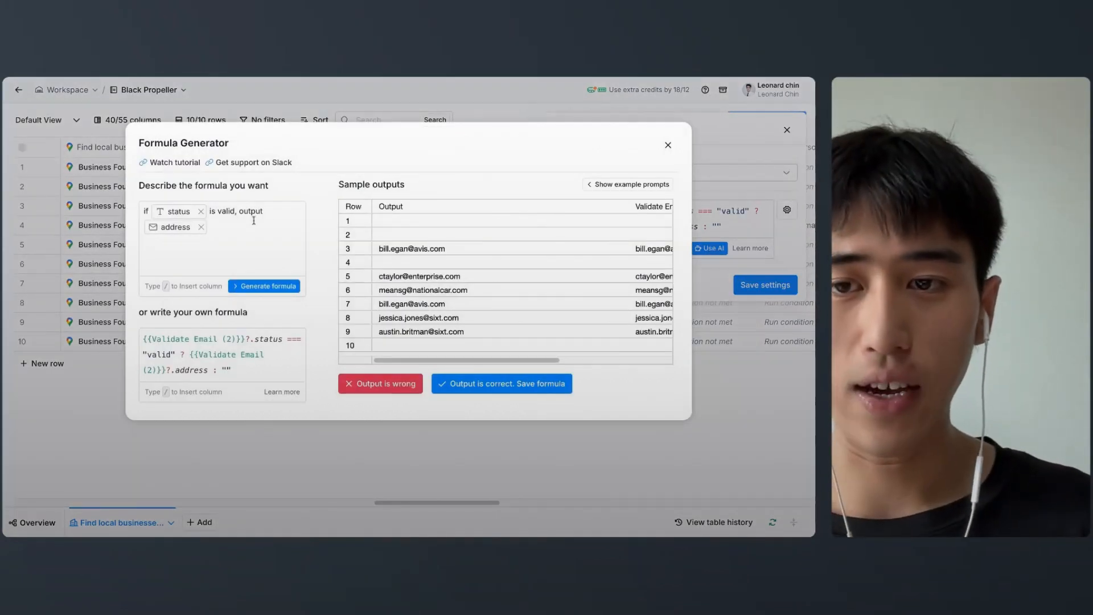
click(668, 146)
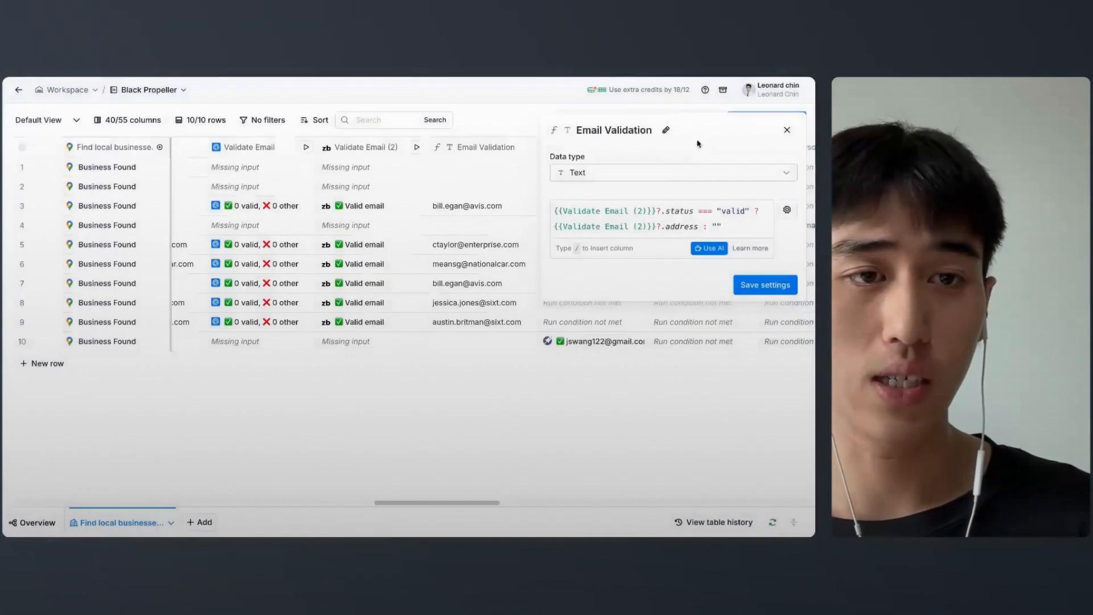
scroll(461, 258, right, 2)
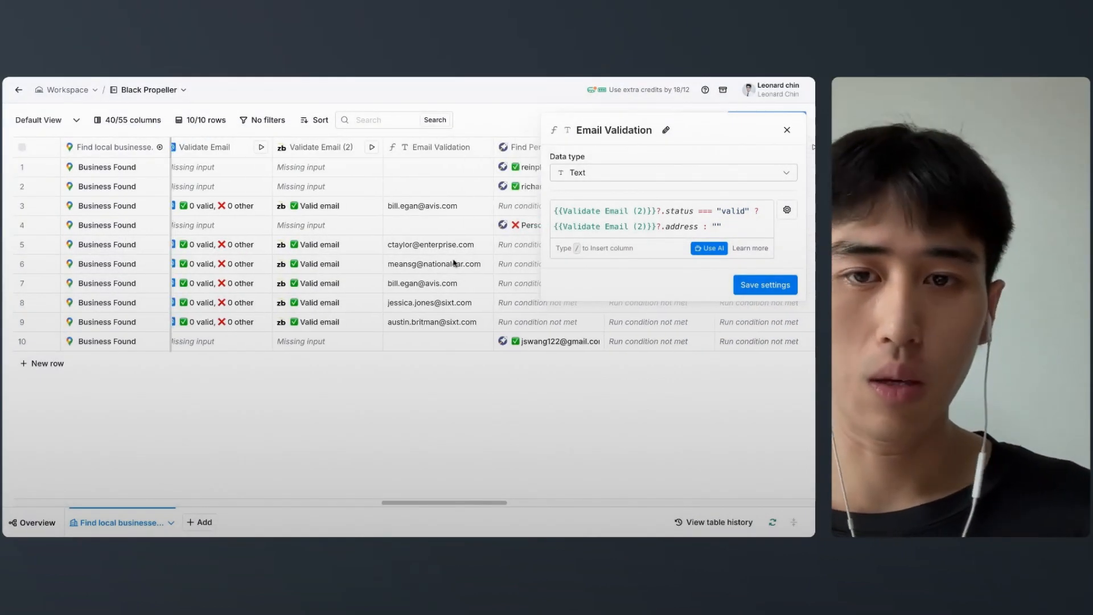
Step: Close the Email Validation settings and recheck the input order of the merge column beside Personal Email, leaving it unchanged
scroll(462, 258, right, 1)
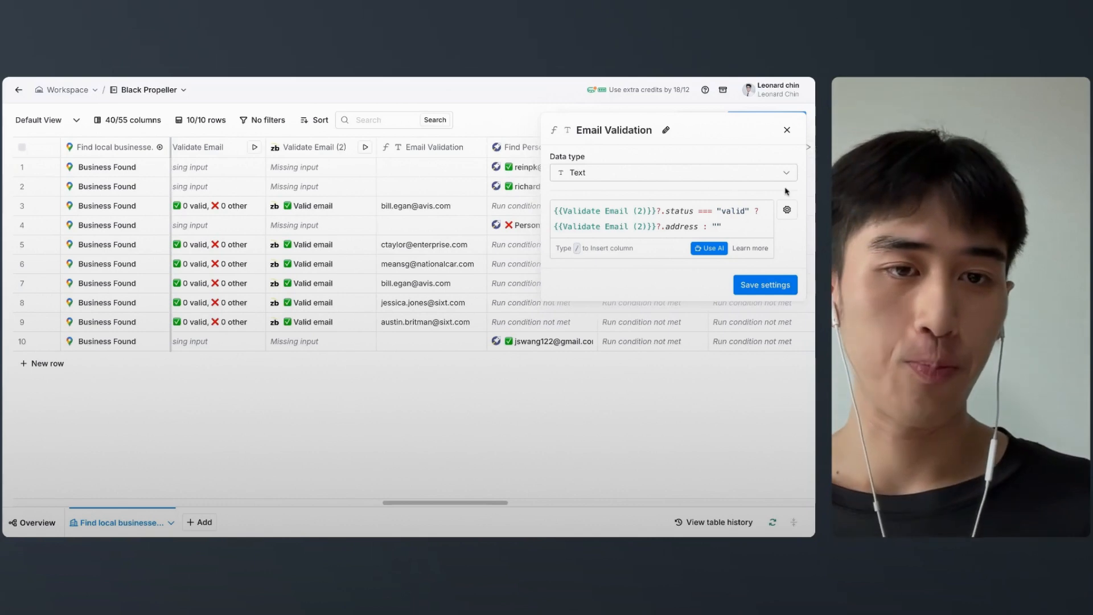
click(795, 131)
scroll(572, 303, right, 10)
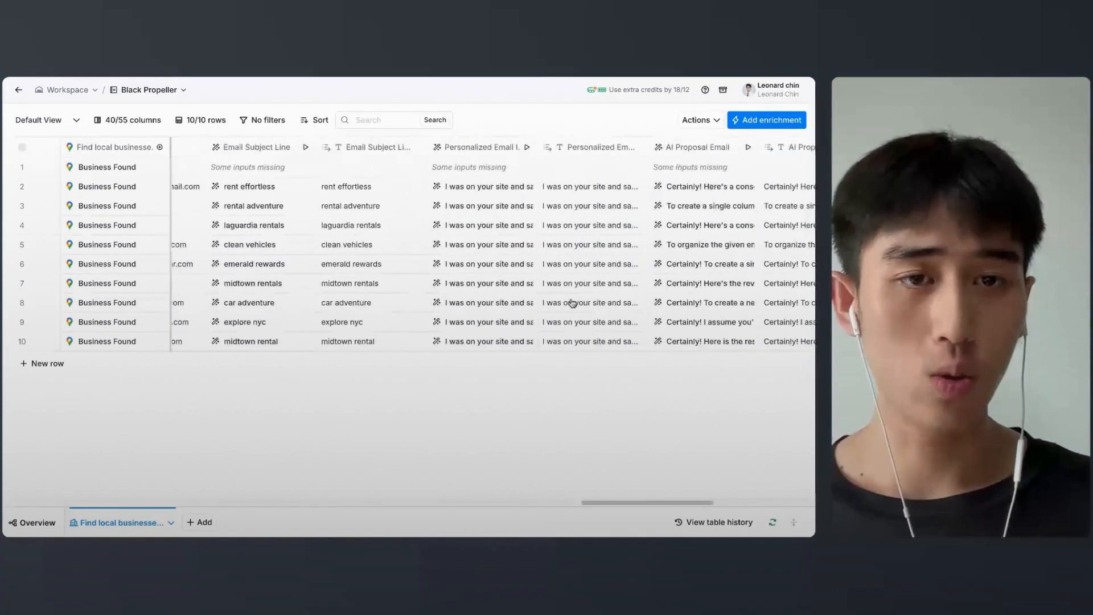
scroll(572, 303, left, 10)
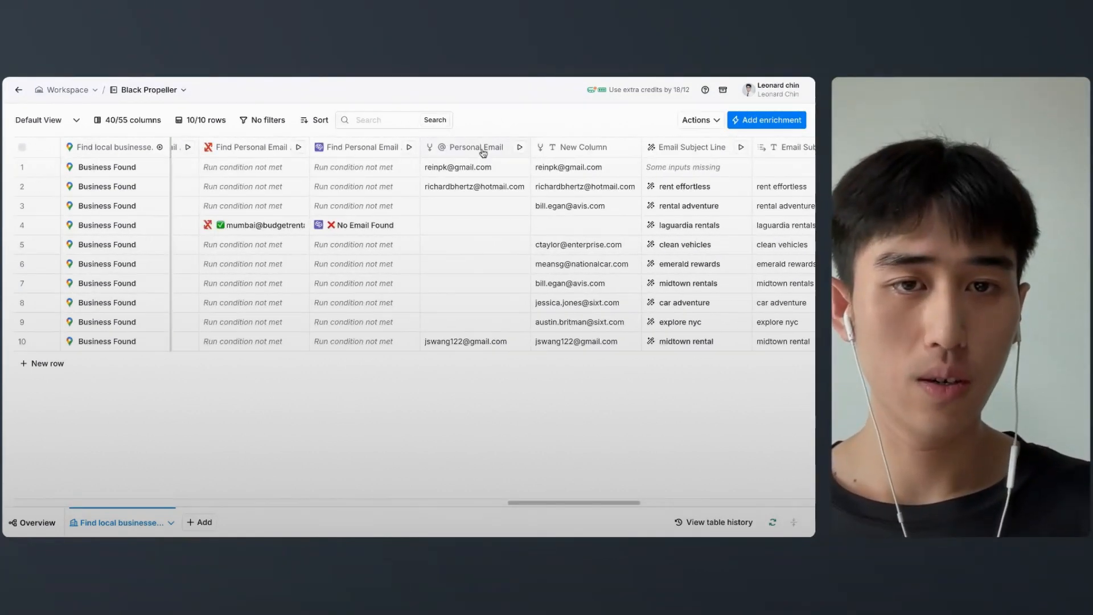
click(585, 154)
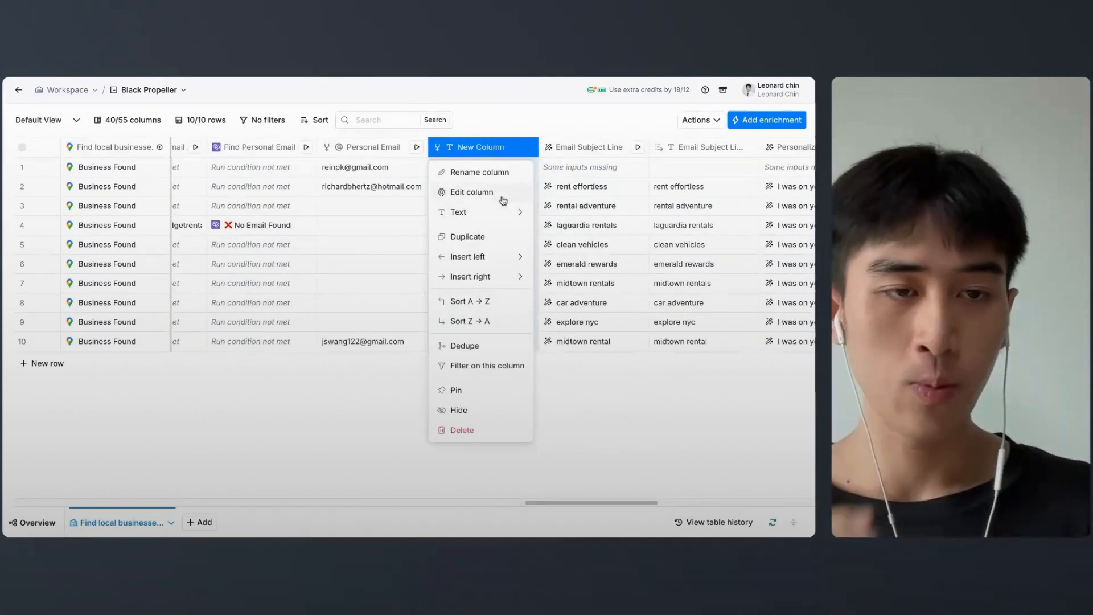
click(485, 192)
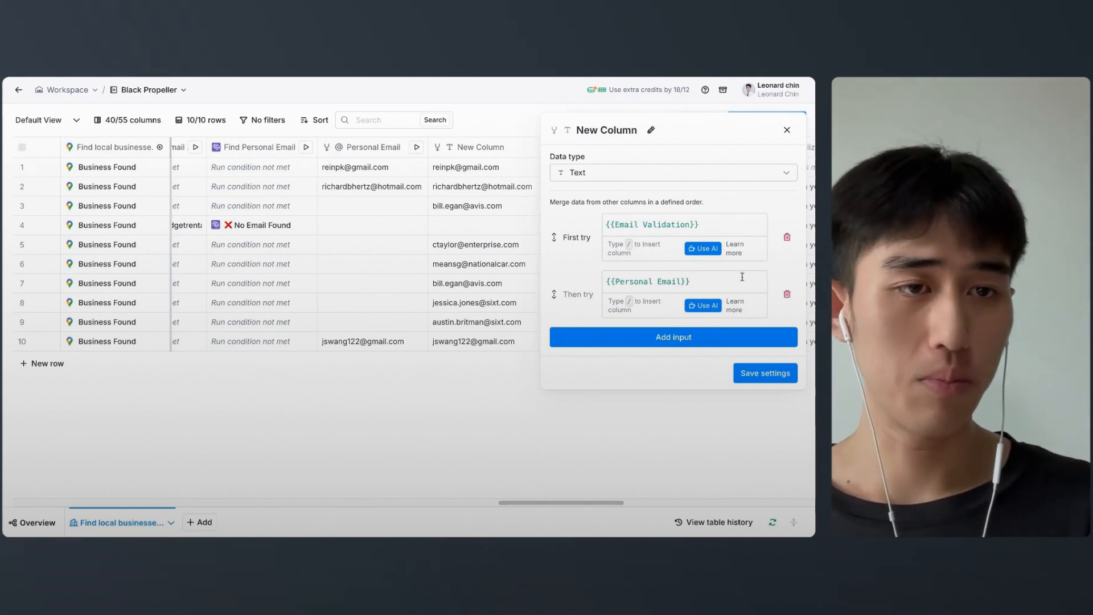
click(789, 130)
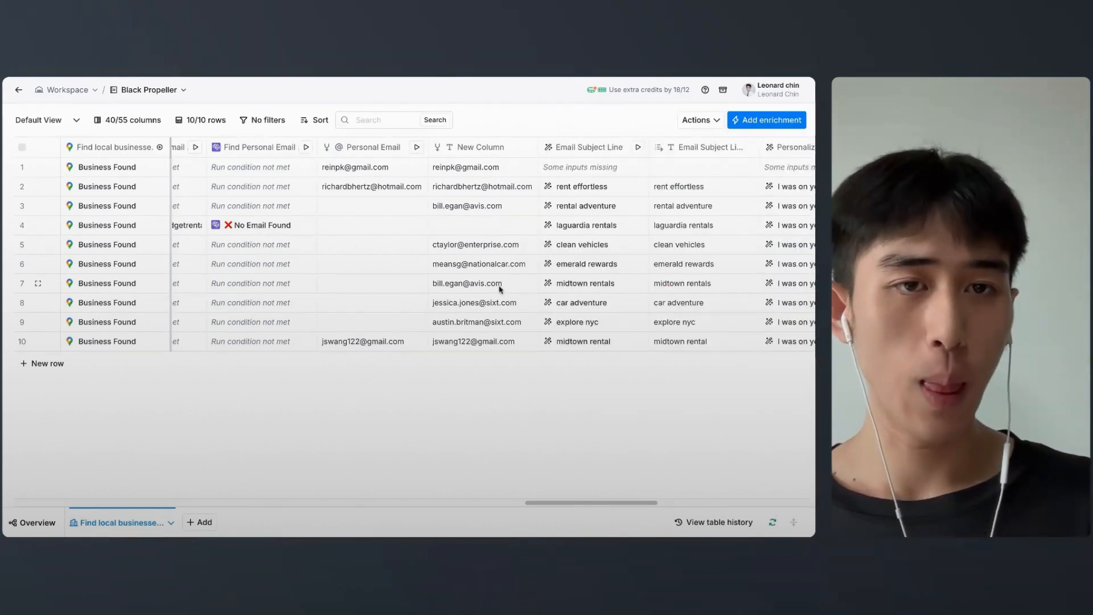
Step: Open the Email Subject Line column's settings and read through its prompt for a two-word subject line
scroll(502, 332, right, 2)
scroll(503, 332, right, 1)
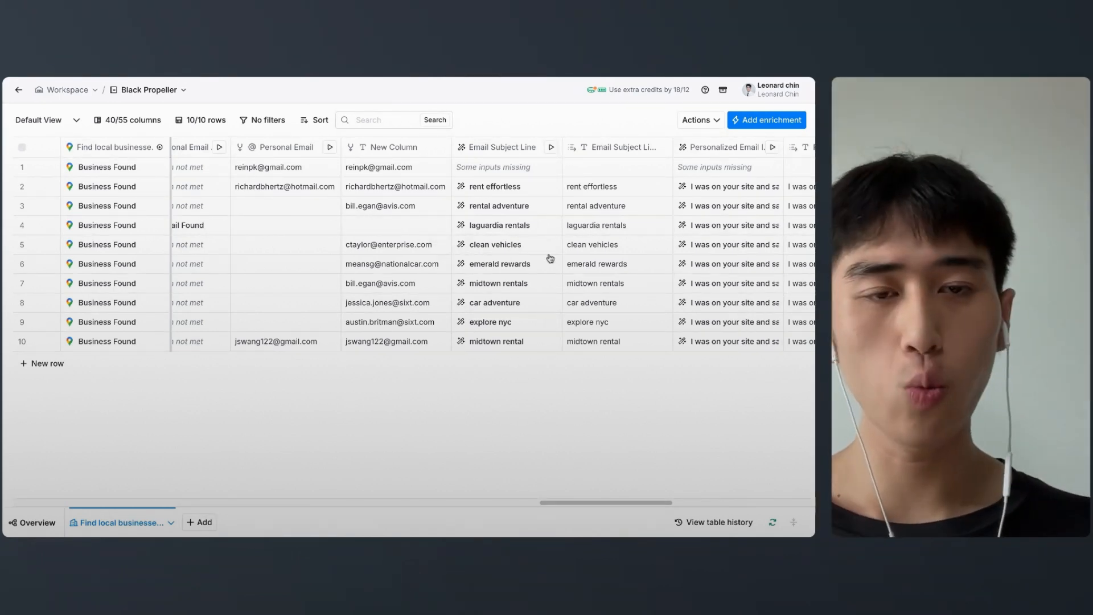
click(504, 149)
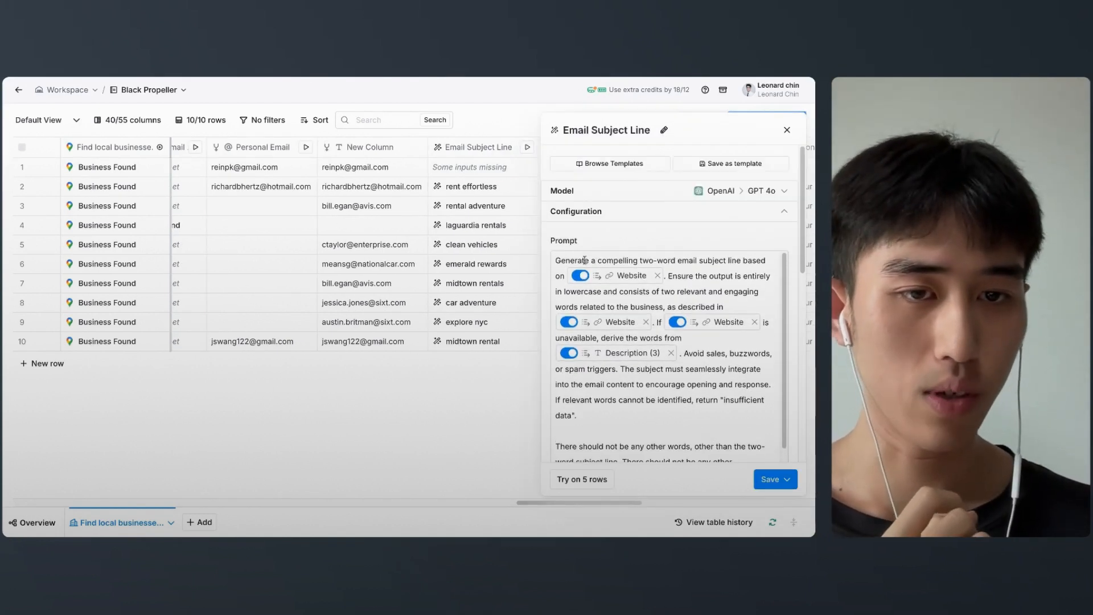
drag(556, 257, 650, 320)
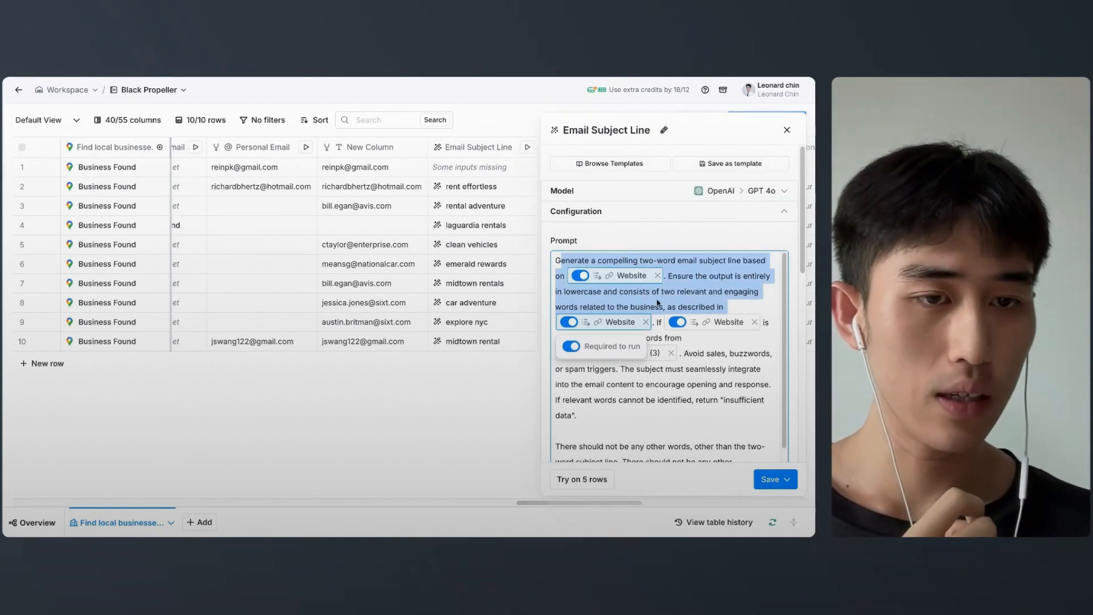
click(657, 303)
scroll(653, 295, down, 1)
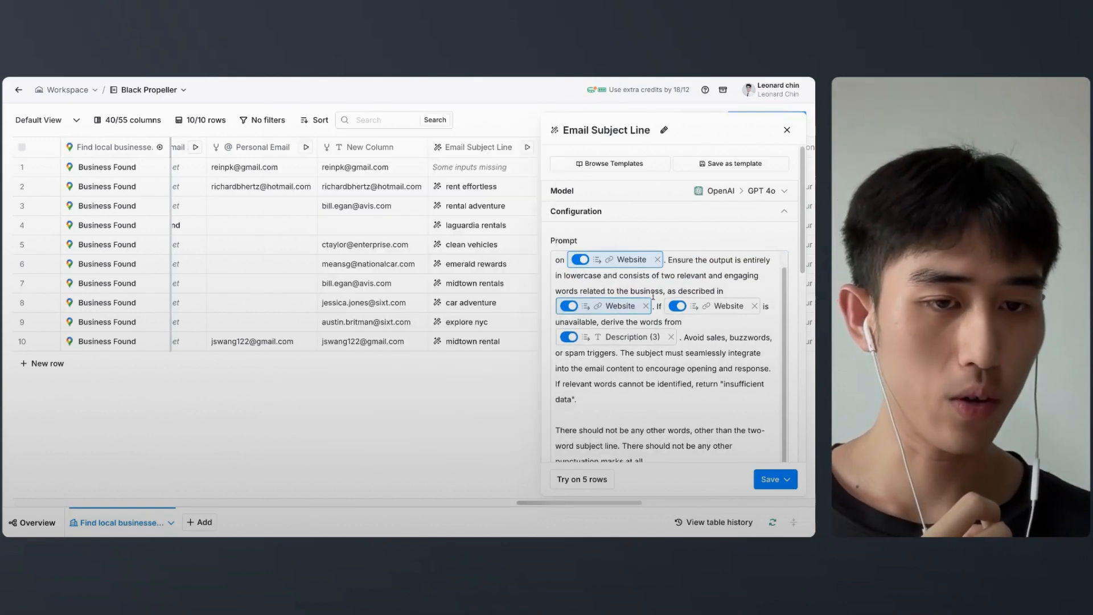
scroll(653, 295, down, 5)
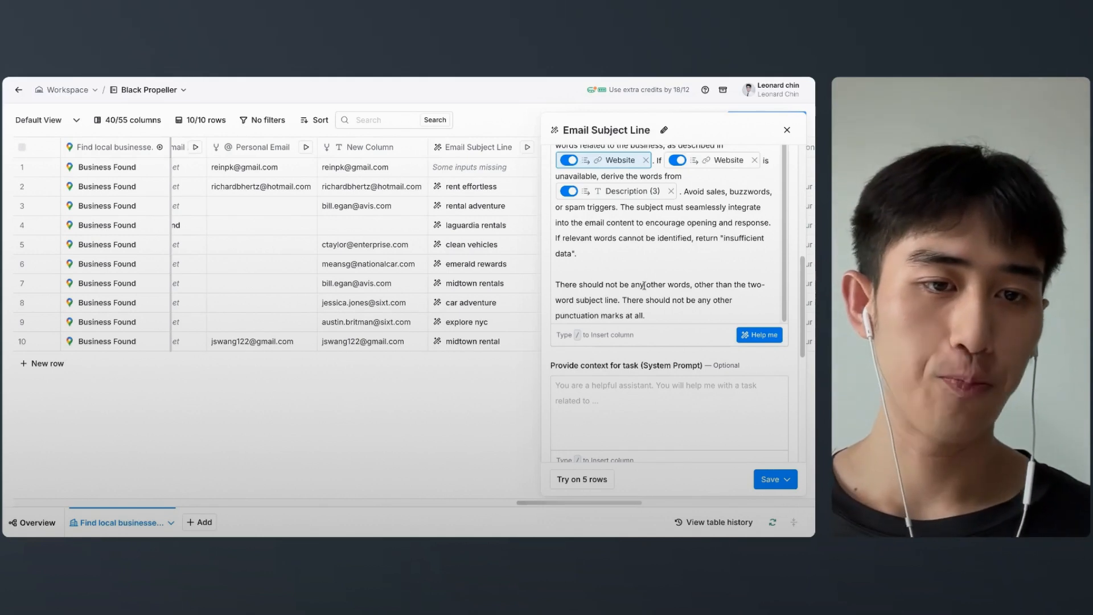
Step: Review the Email Subject Line column's output definition, run settings and save options, and close the settings without saving
scroll(660, 306, down, 10)
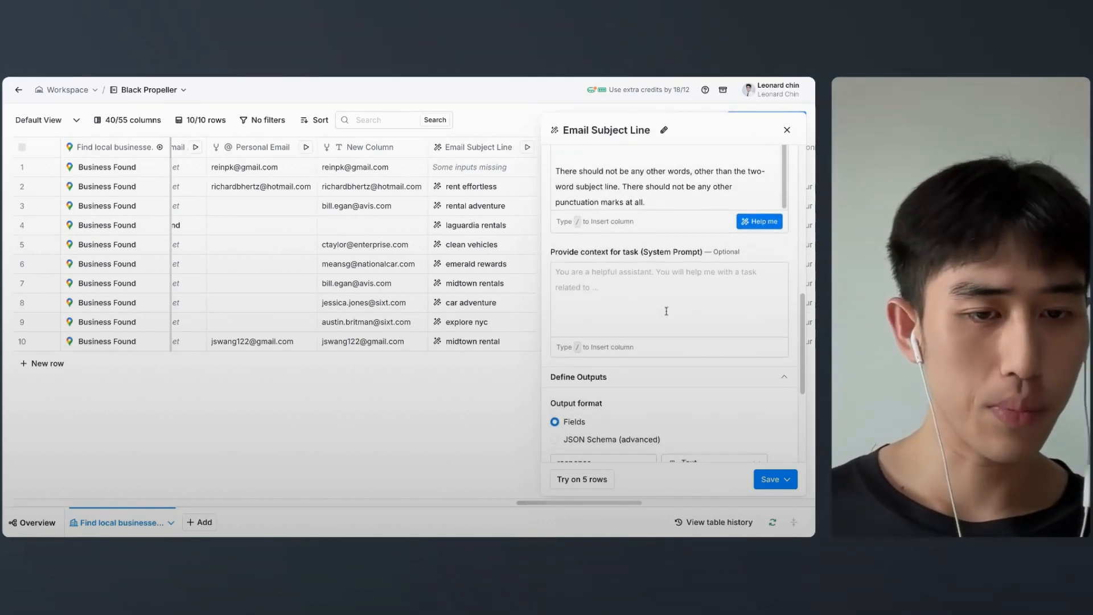
click(779, 479)
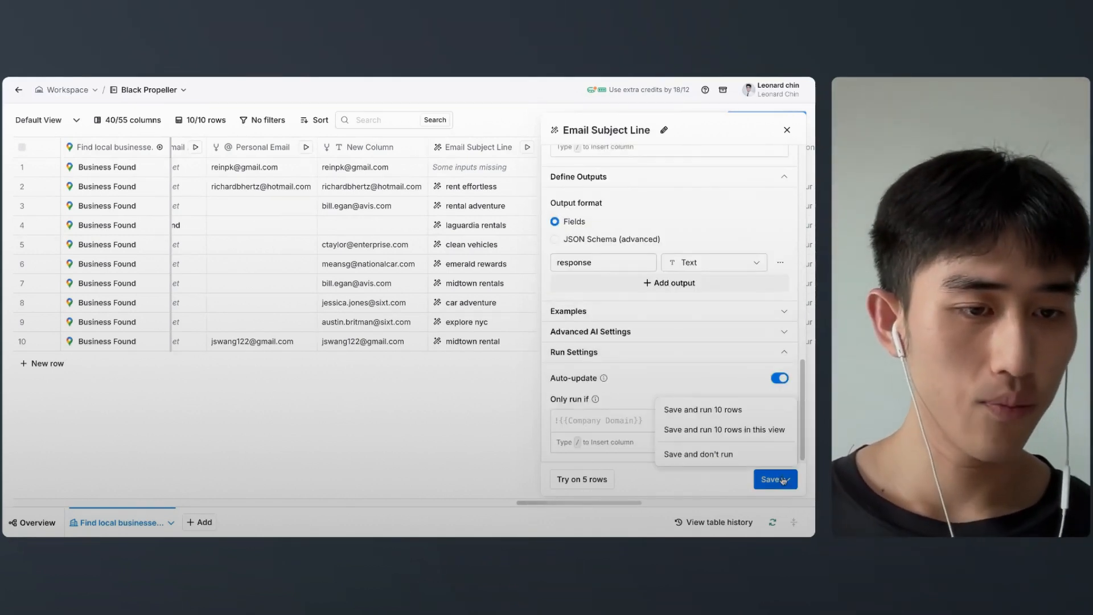
click(639, 473)
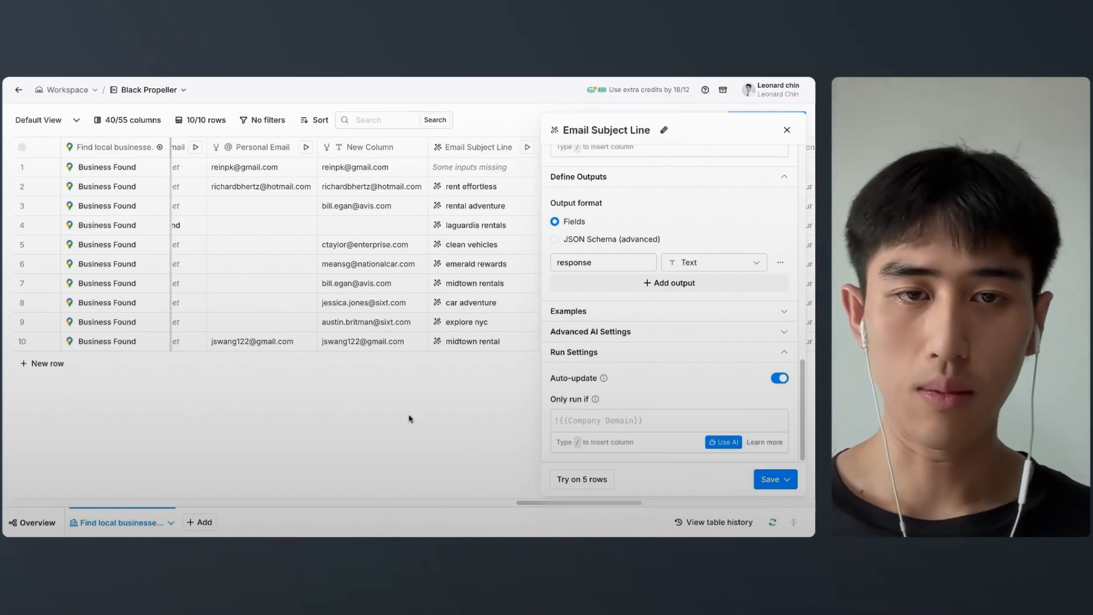
click(787, 130)
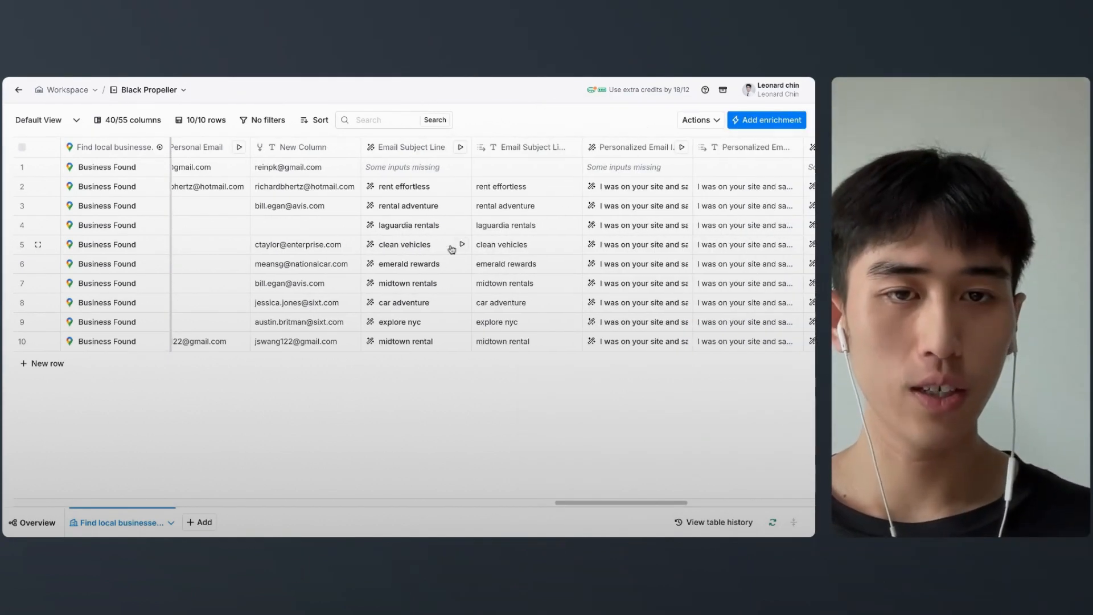
Step: Inspect the cell details of row 2's Personalized Email Introduction, and close them
scroll(535, 248, right, 3)
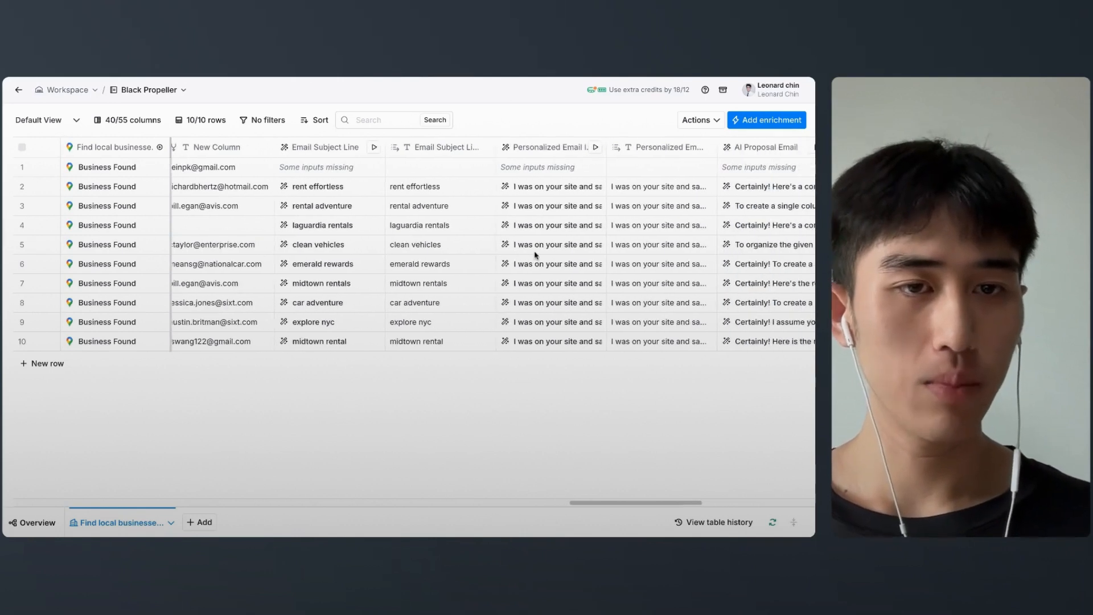
click(543, 188)
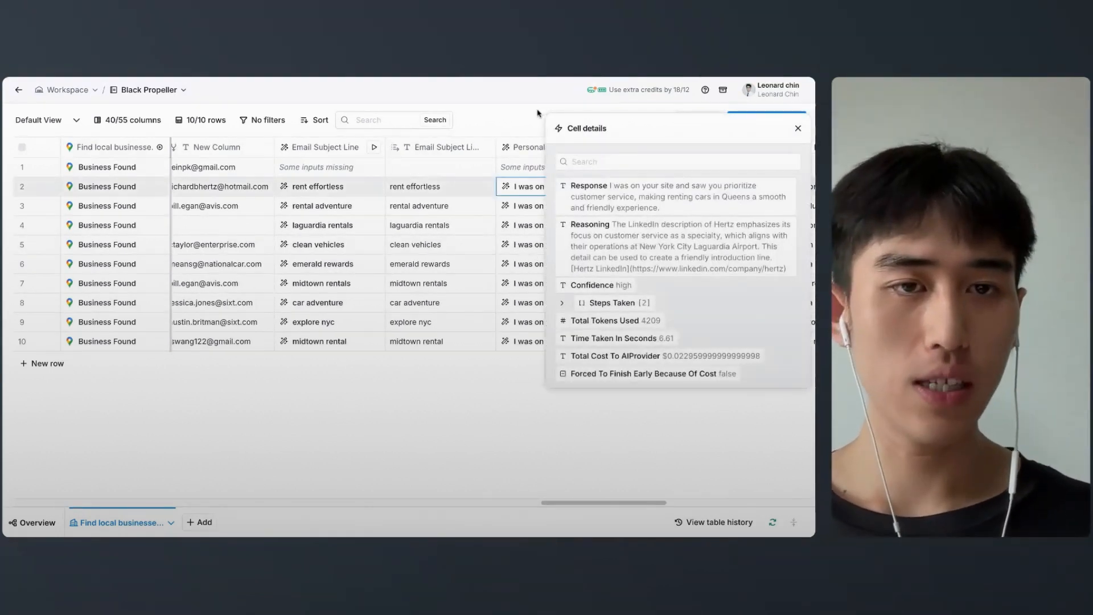
click(798, 129)
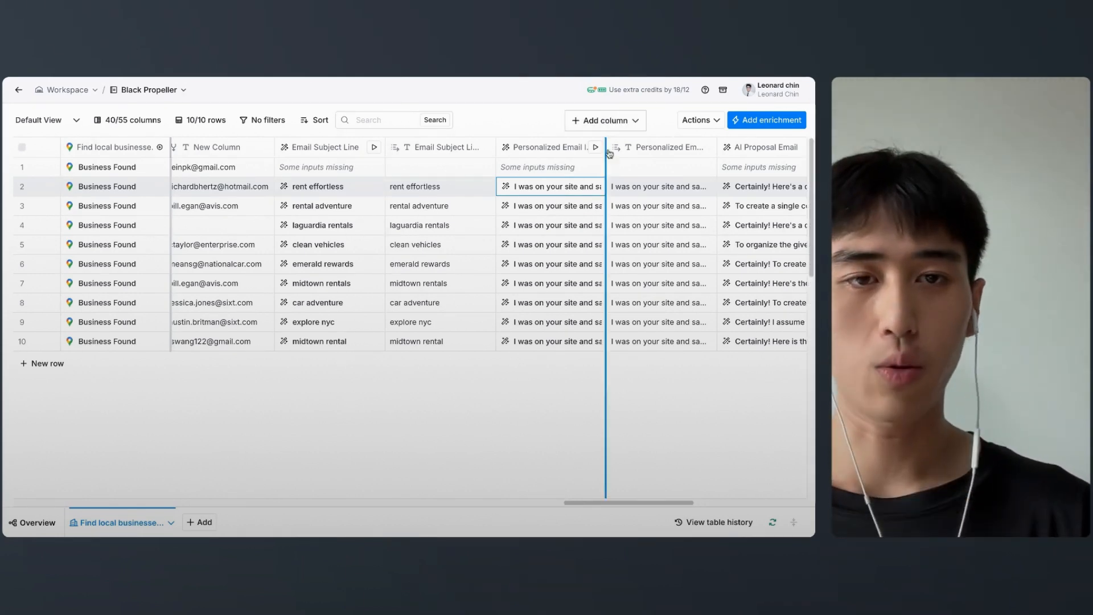
Step: Open the Personalized Email Introduction column's settings and search the AI templates for "company mission"
click(560, 149)
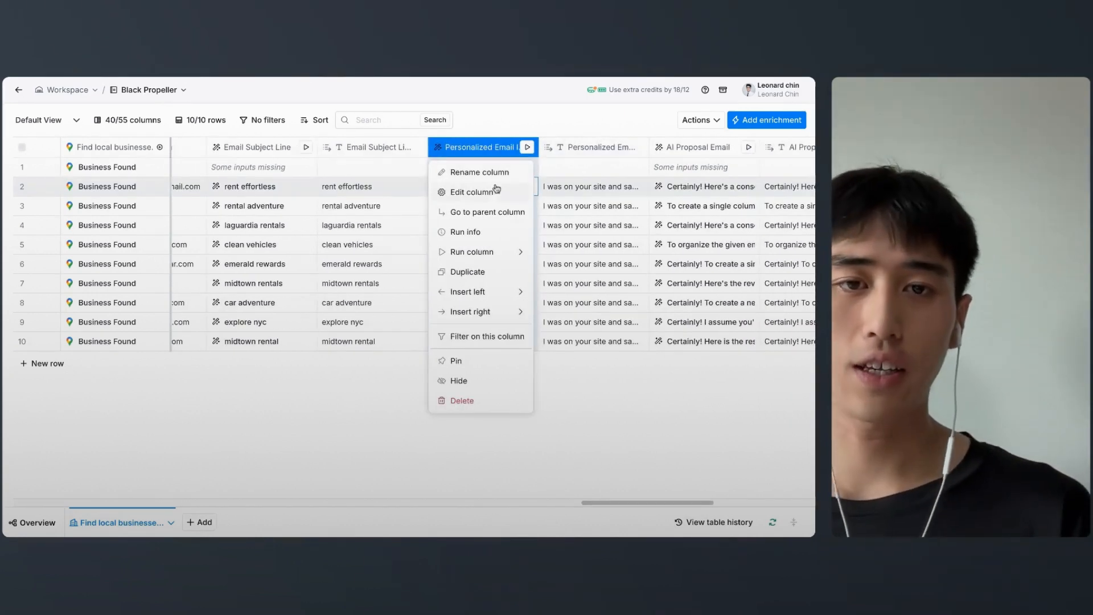
click(501, 192)
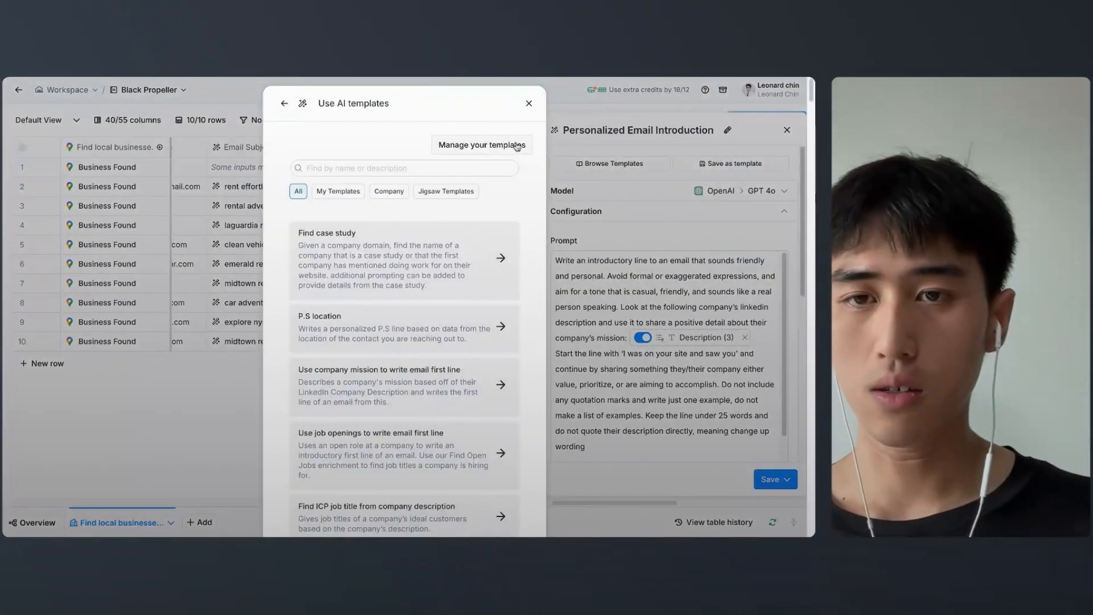
click(610, 163)
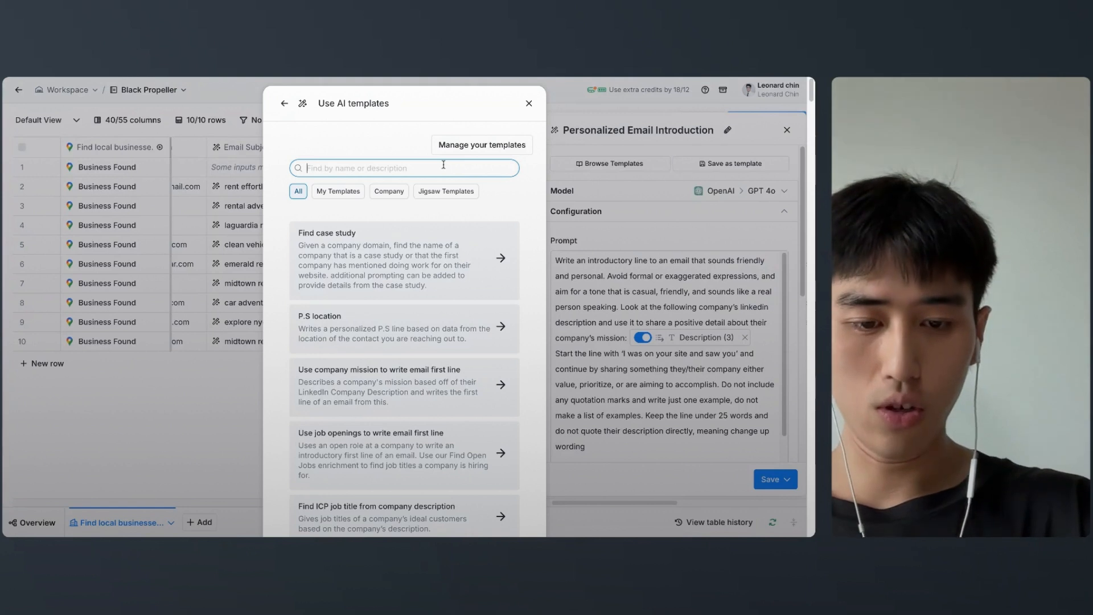
text(company mission)
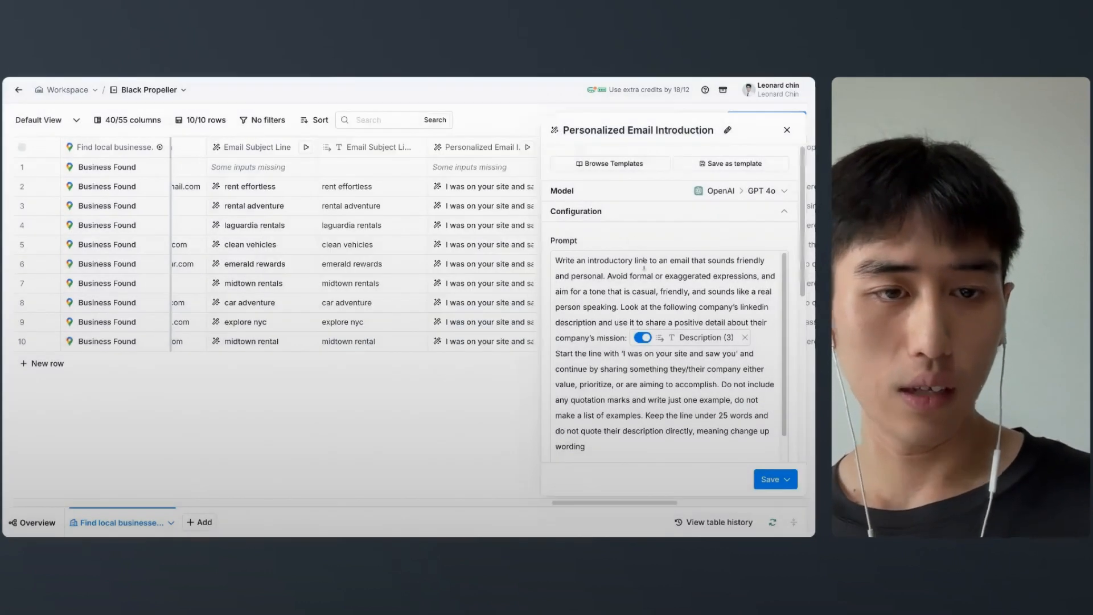
Step: Read the rest of the Personalized Email Introduction prompt and close the column's settings without changes
scroll(576, 327, down, 3)
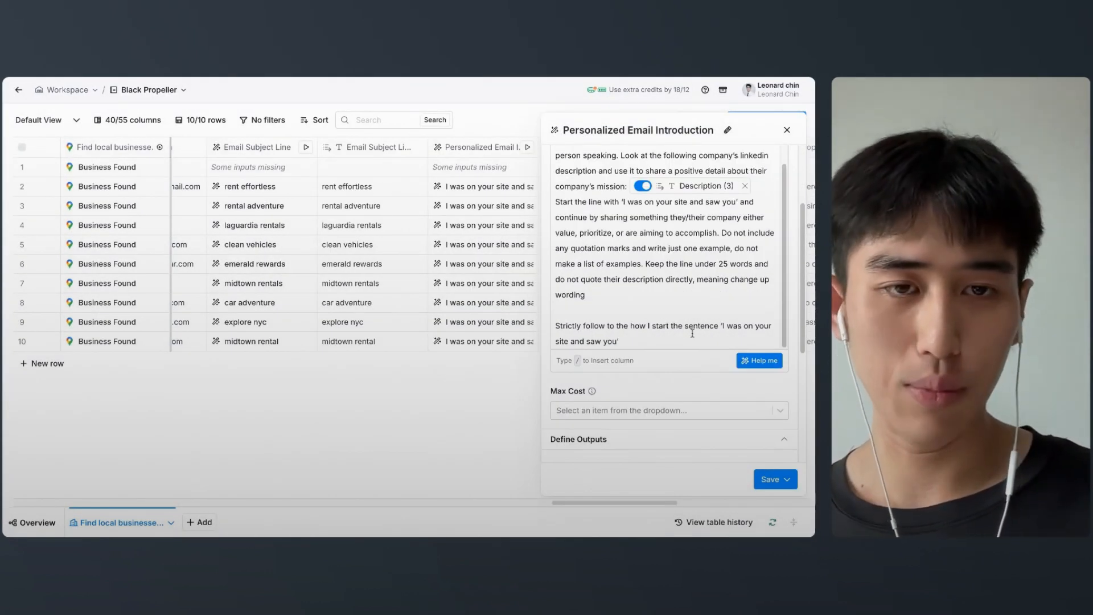
scroll(692, 333, down, 1)
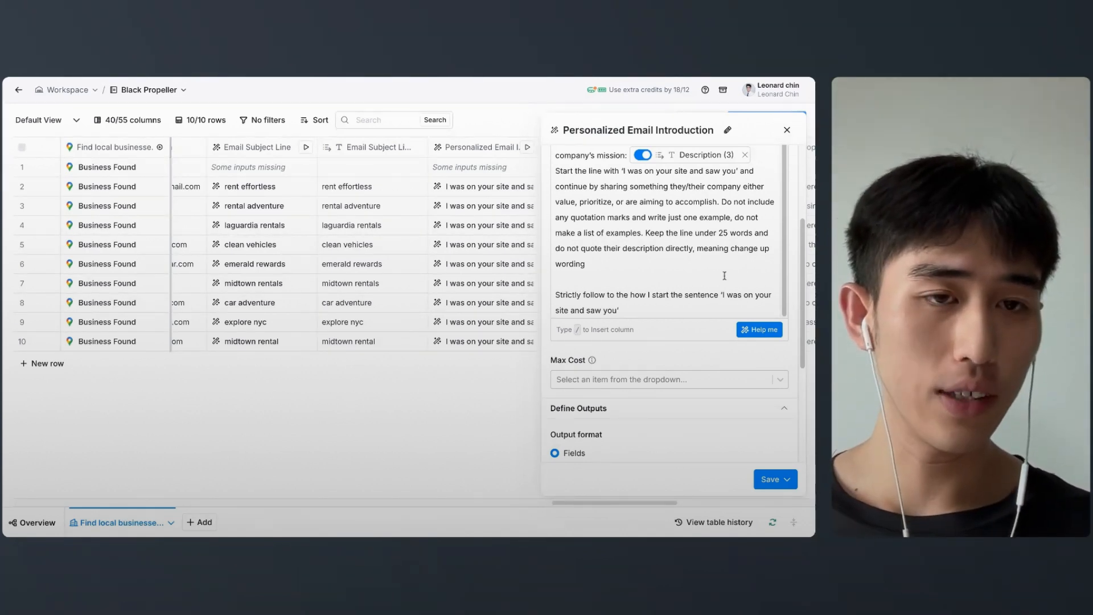
click(787, 130)
Step: Review row 2's introduction cell details and read the full personalized introduction texts in rows 2 and 7 without editing them
click(488, 186)
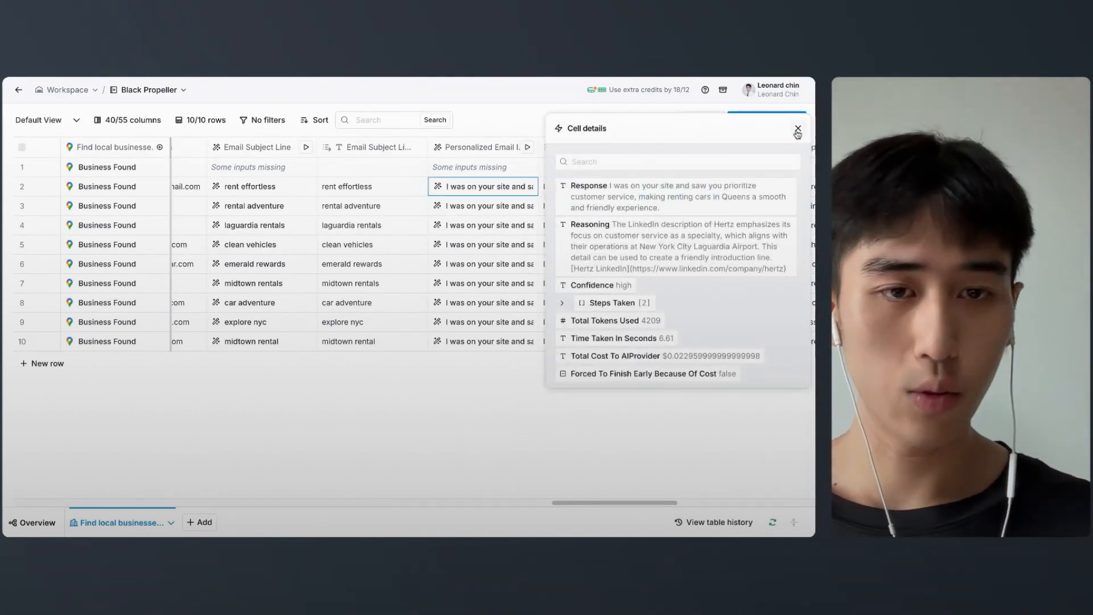
click(797, 130)
double_click(593, 188)
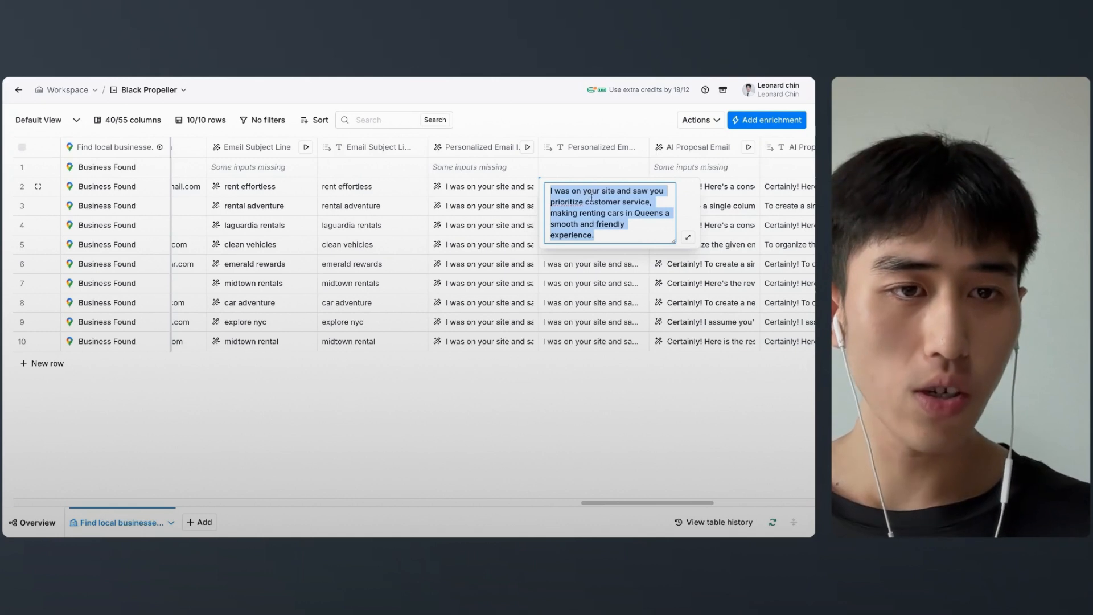
click(605, 200)
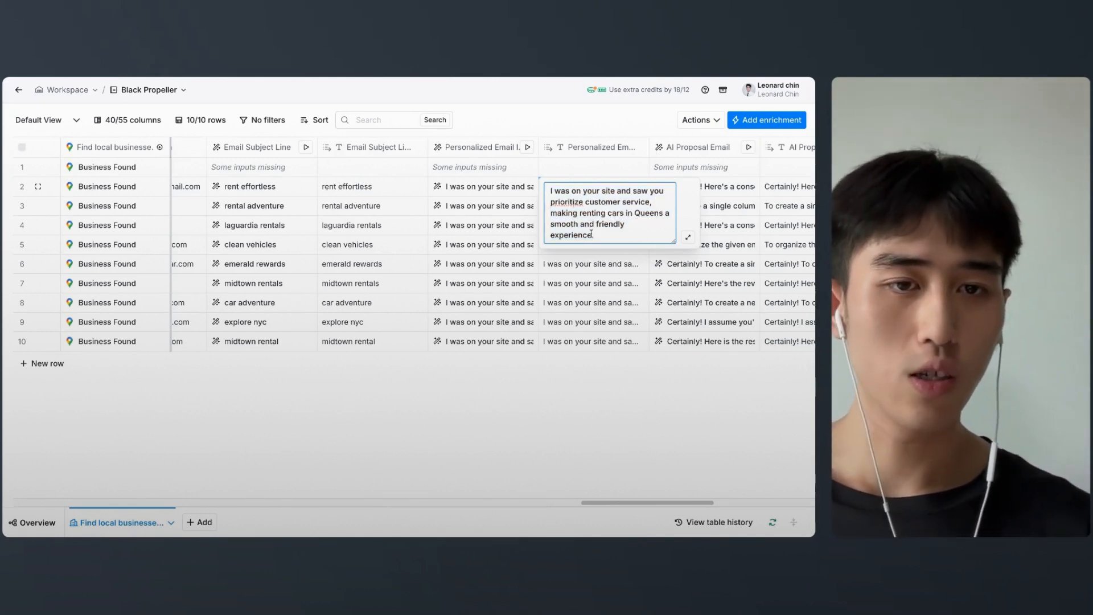
double_click(595, 283)
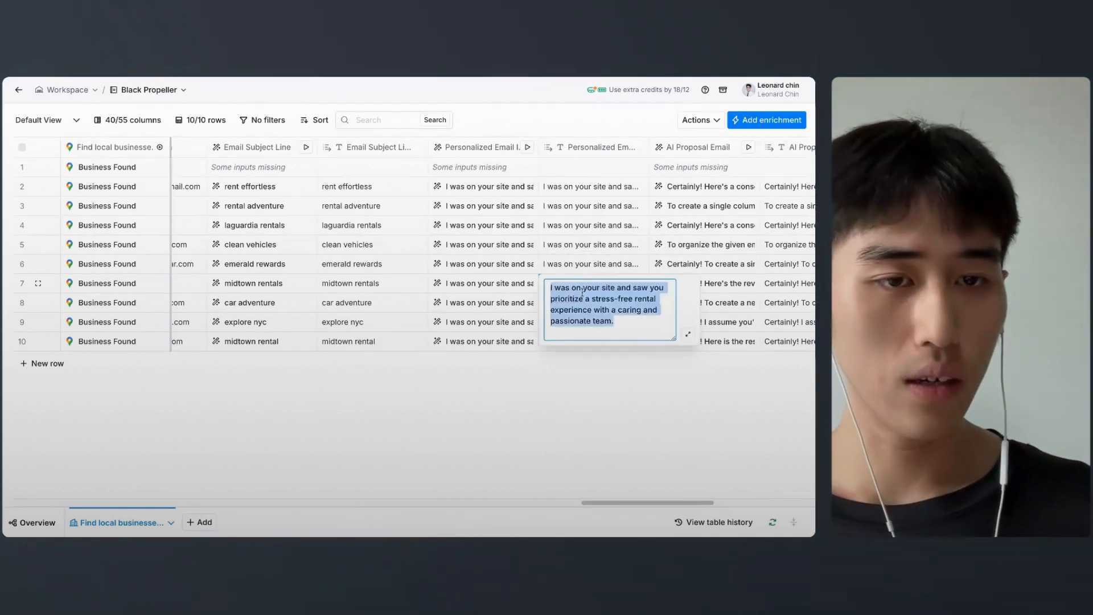
click(583, 289)
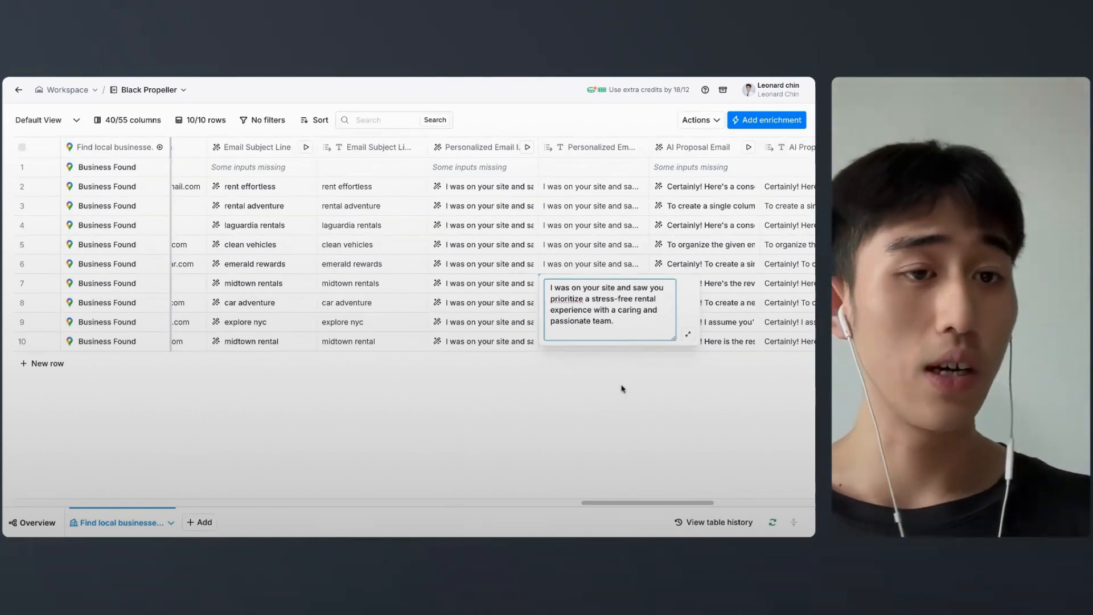
key(Escape)
Step: Look over the AI Proposal Email columns, open a new Use AI enrichment to examine its model options, and close it without saving
scroll(622, 388, right, 5)
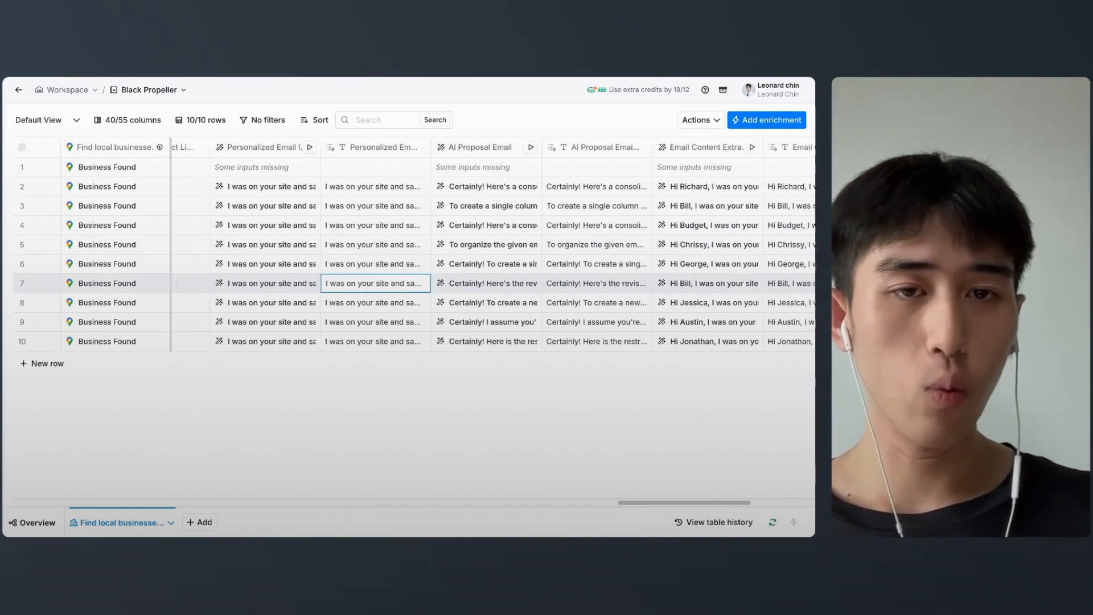
scroll(492, 245, right, 1)
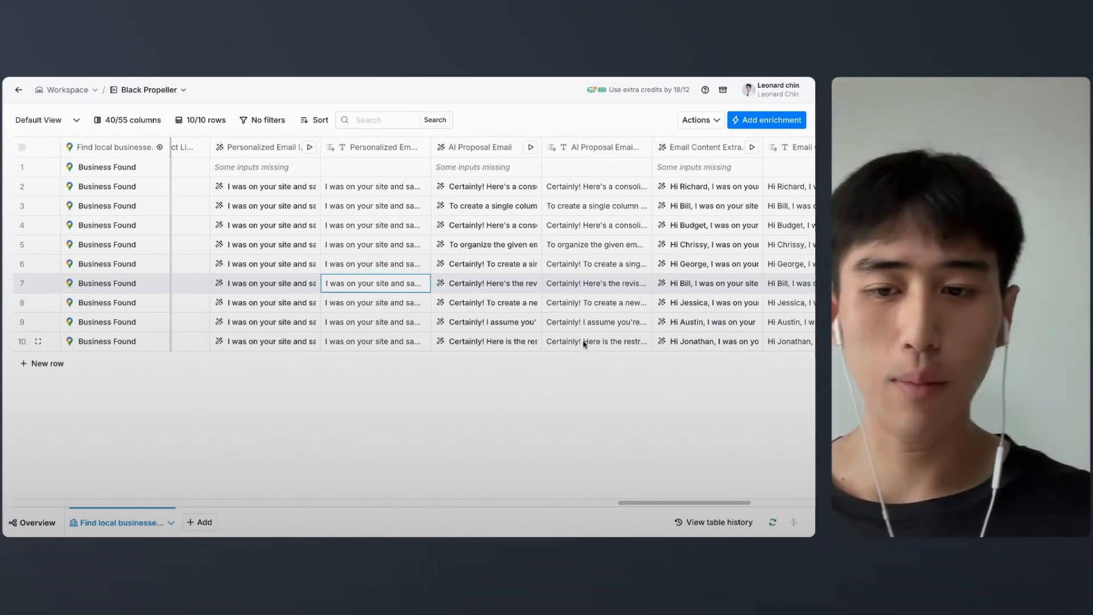
click(569, 191)
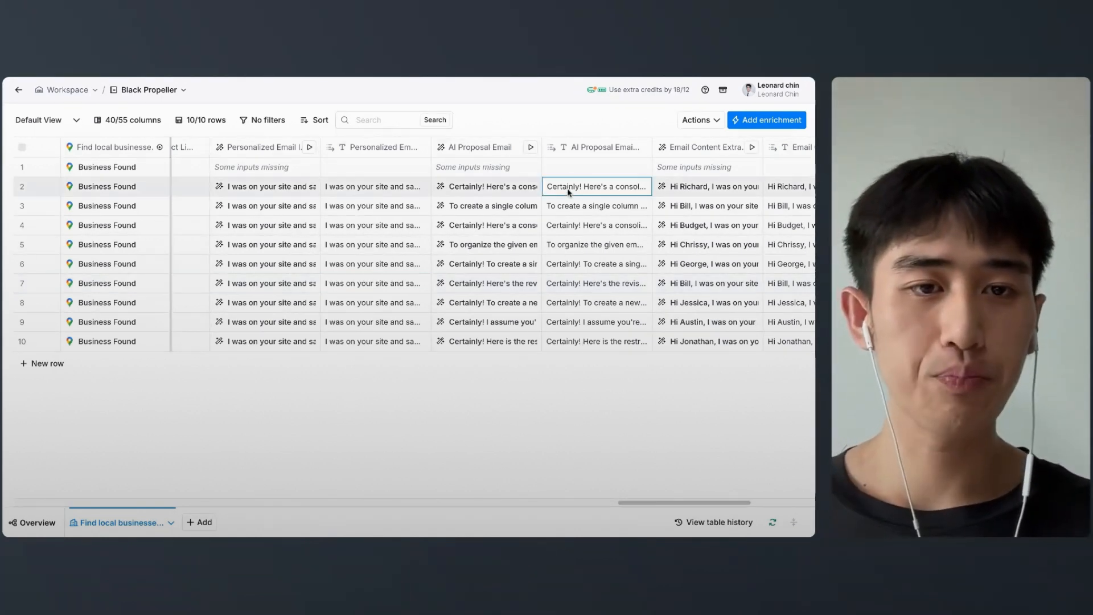
click(468, 149)
click(766, 121)
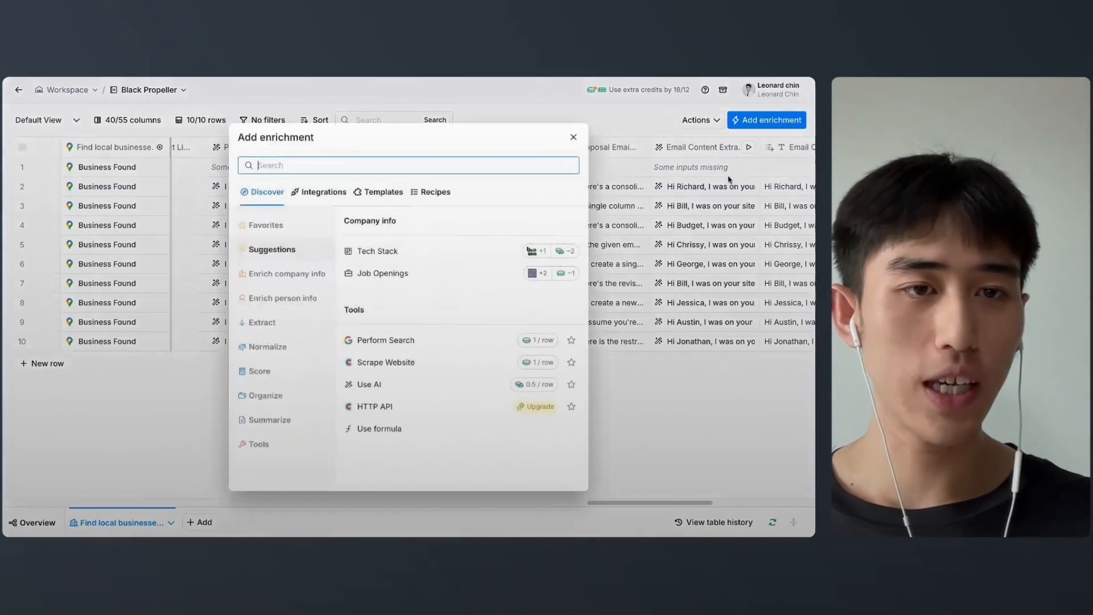
click(380, 386)
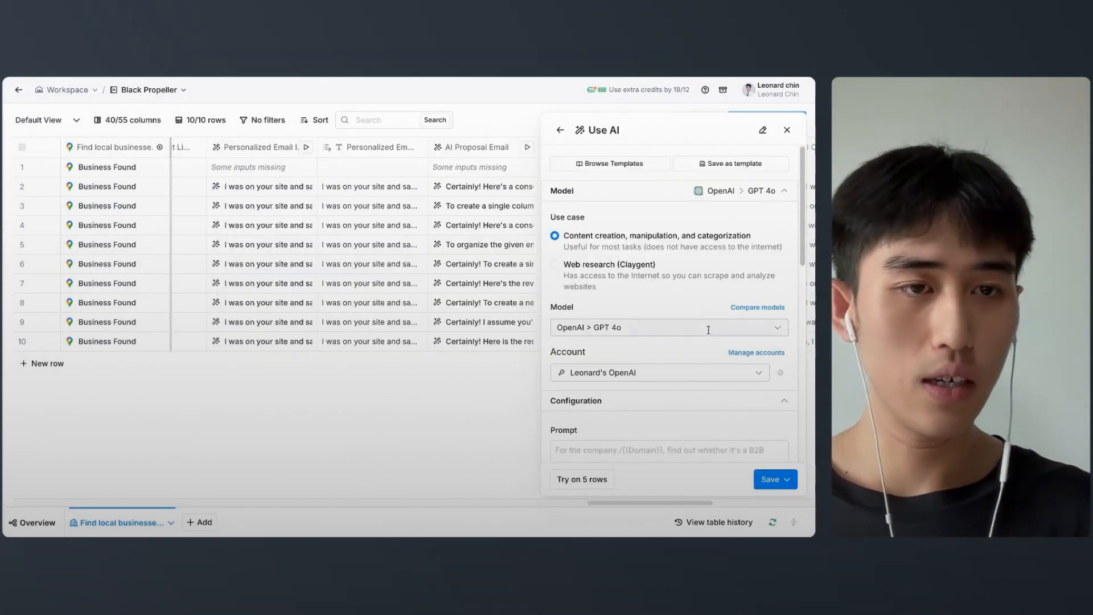
click(787, 130)
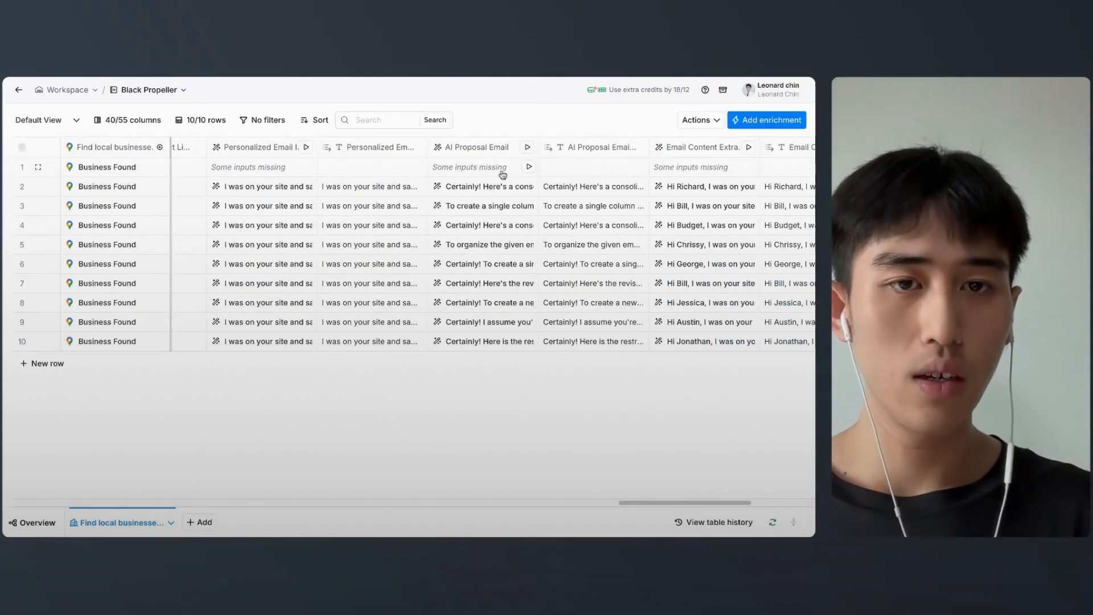
Step: Open the AI Proposal Email column's settings, read its full prompt, and close the settings without changes
click(490, 147)
click(485, 192)
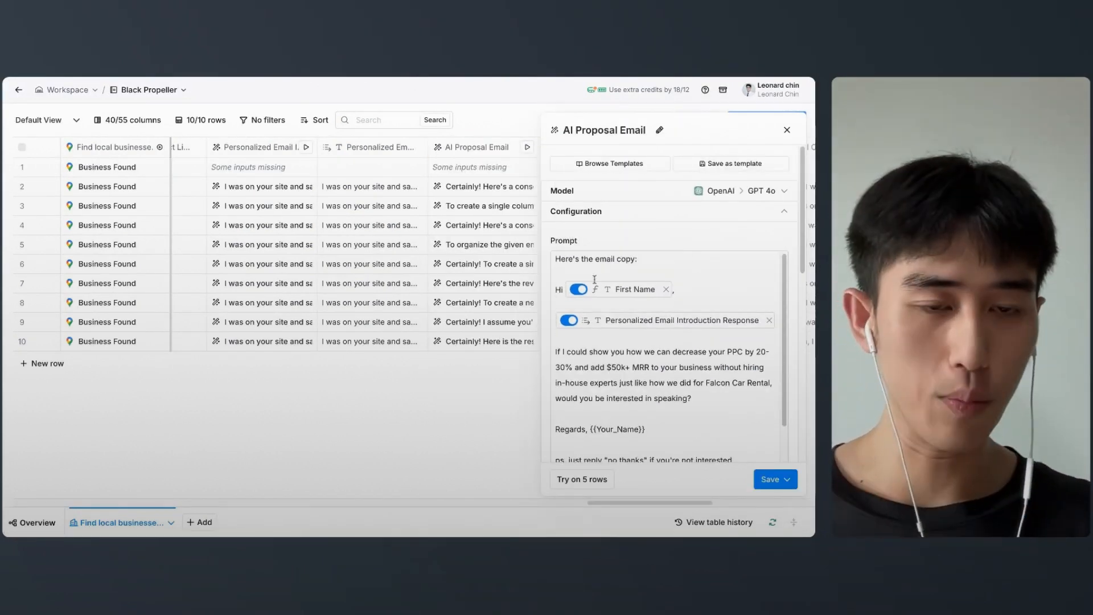
scroll(592, 302, down, 2)
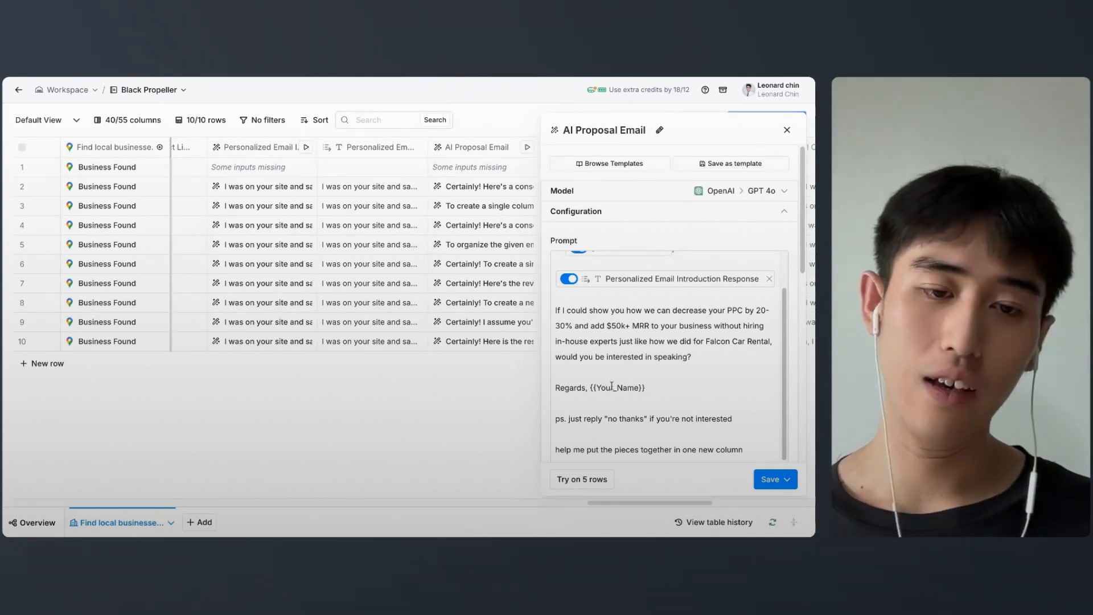
scroll(611, 386, down, 1)
scroll(590, 402, down, 1)
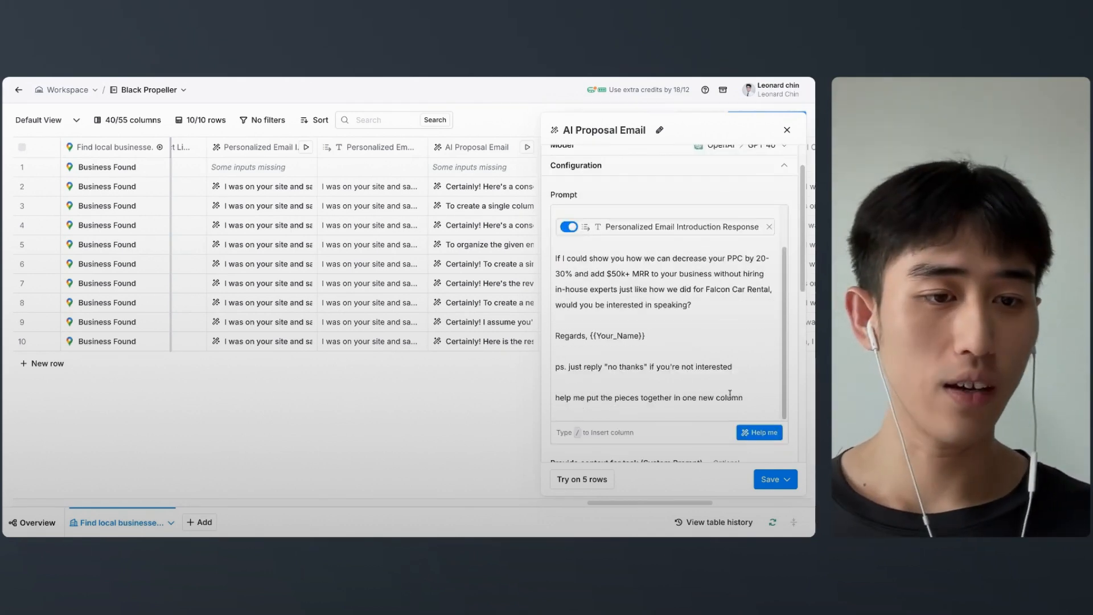
scroll(730, 394, down, 2)
click(787, 130)
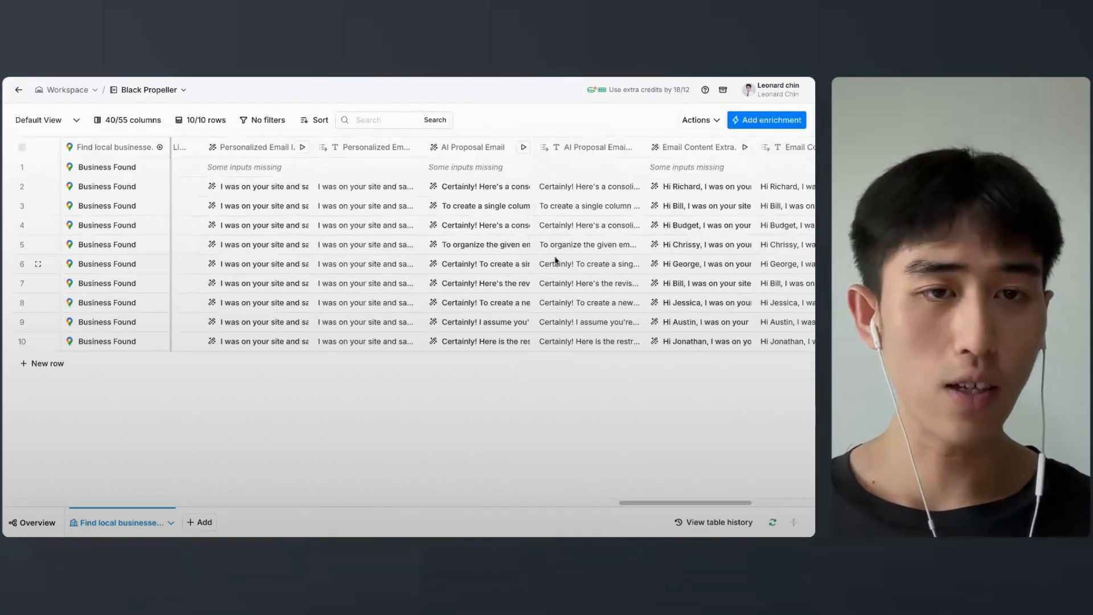
Step: Open row 2's AI Proposal Email Response cell and look over the generated email text without editing it
scroll(557, 261, right, 1)
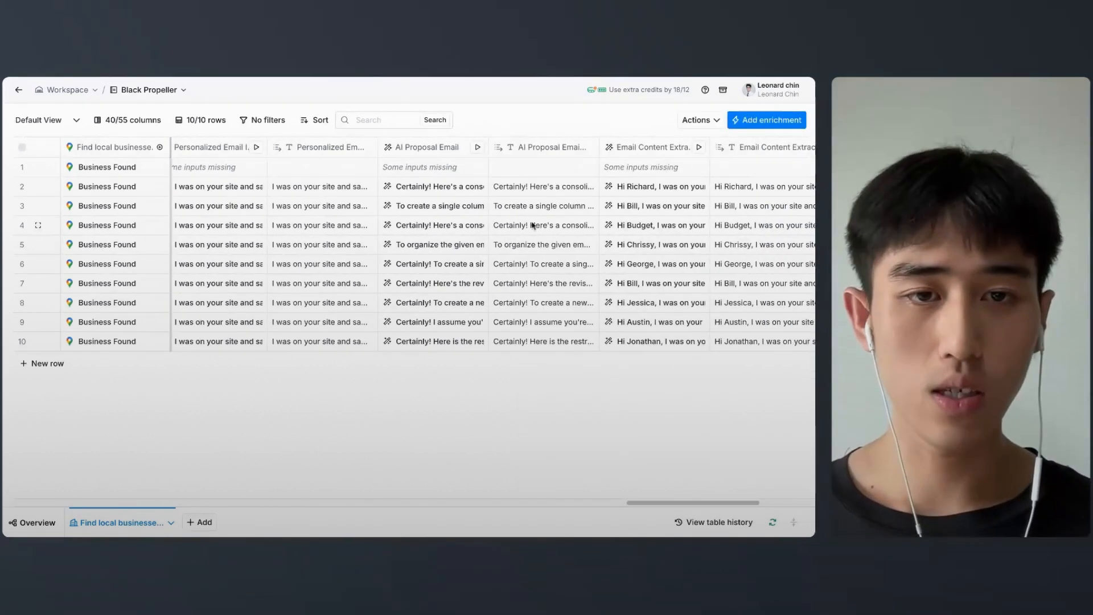
double_click(549, 188)
click(553, 216)
scroll(555, 215, down, 1)
scroll(541, 209, up, 1)
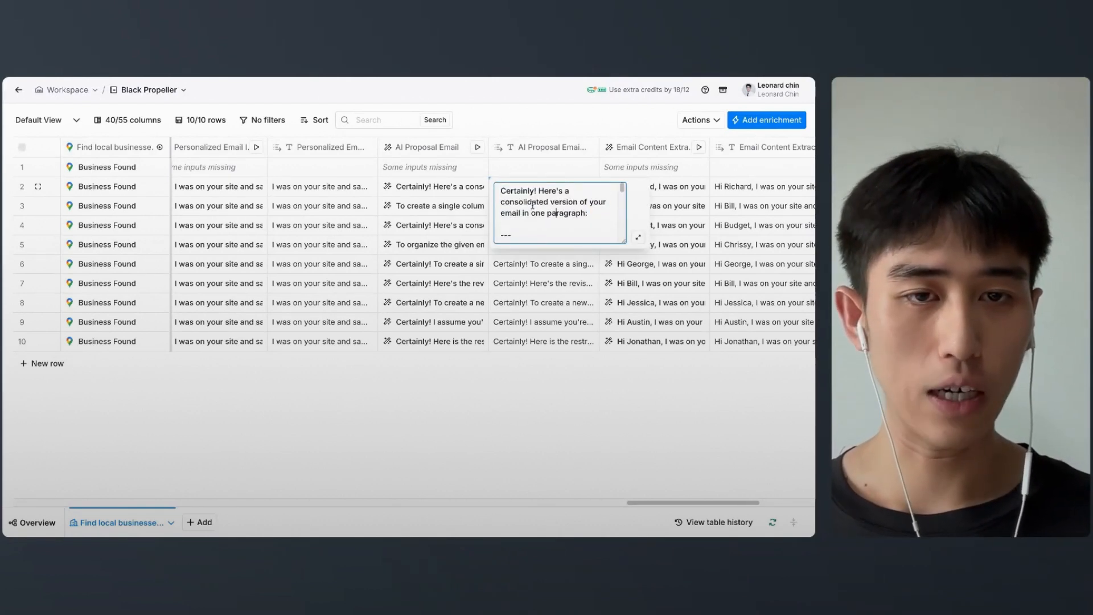
Step: Open the Email Content Extraction column's settings, review its prompt and output settings, and close them without changes
click(643, 147)
click(475, 190)
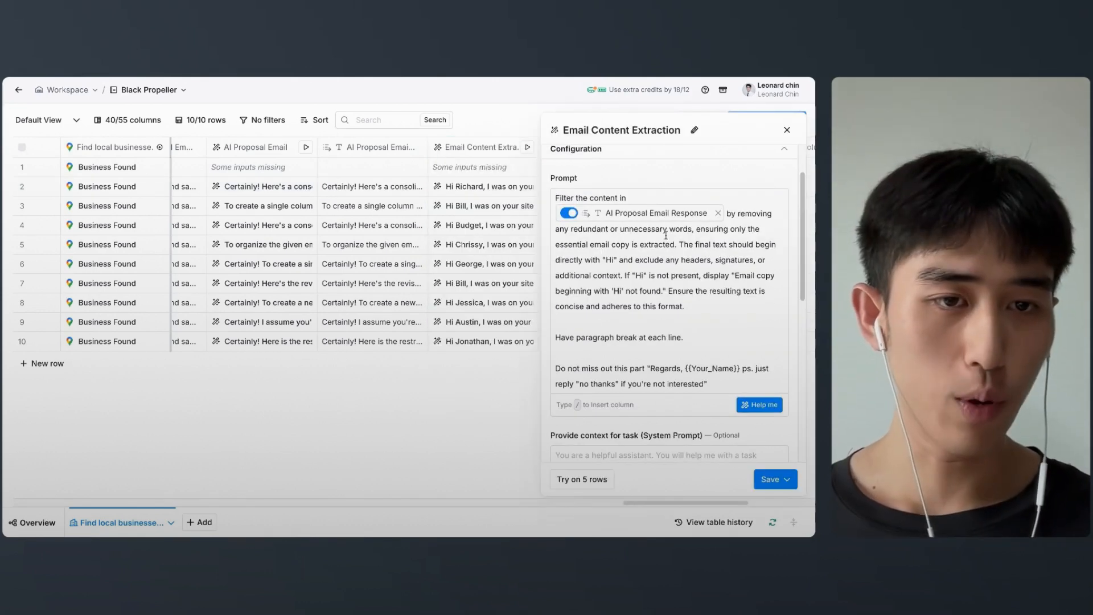
scroll(666, 235, down, 2)
click(592, 292)
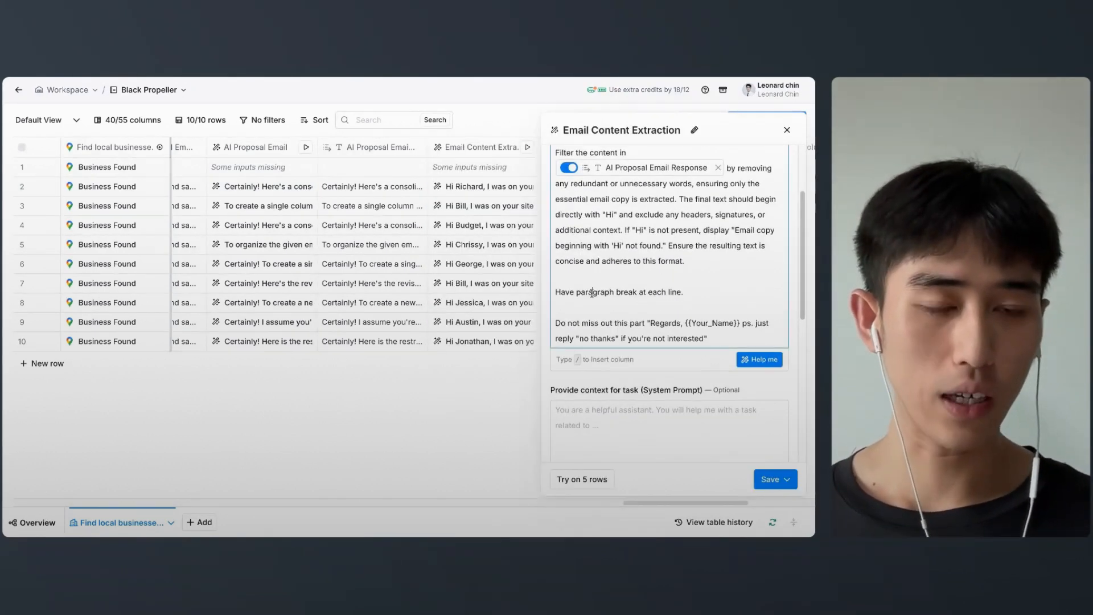
scroll(642, 334, down, 1)
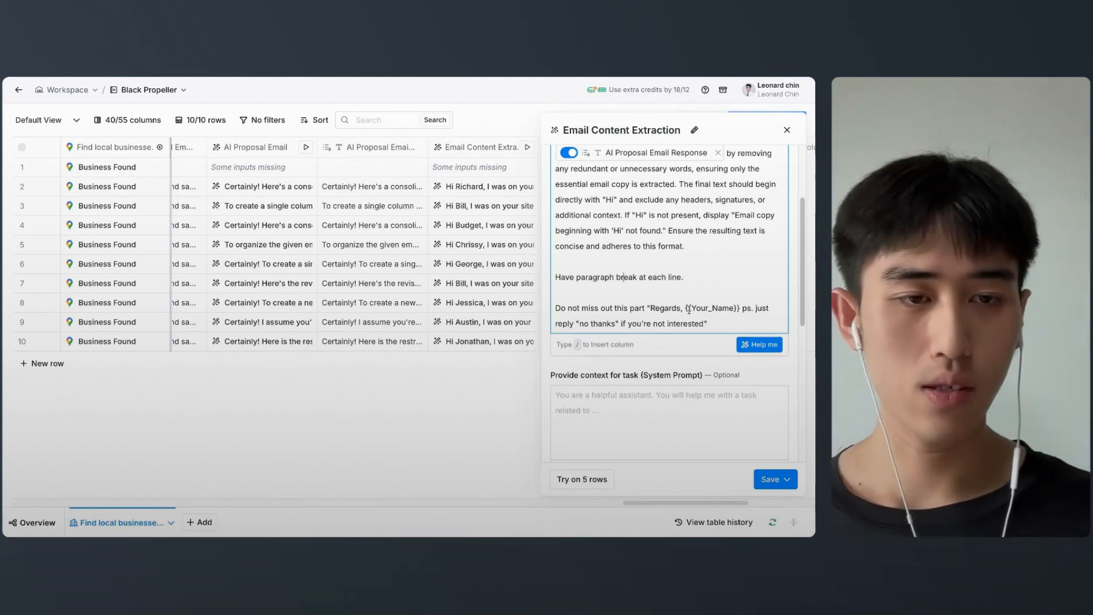
scroll(661, 292, down, 10)
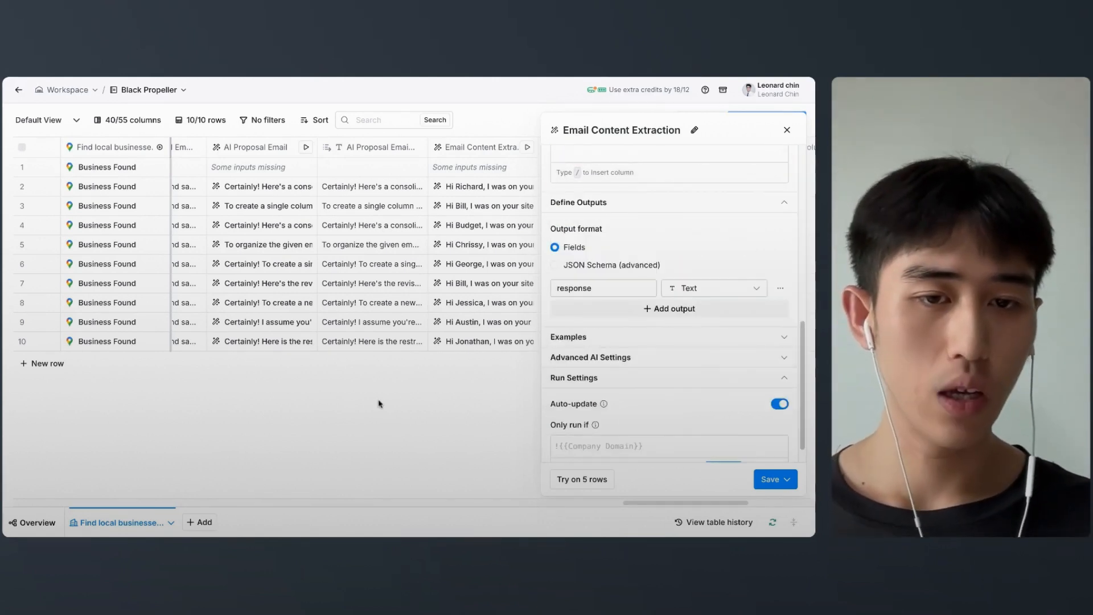
click(788, 130)
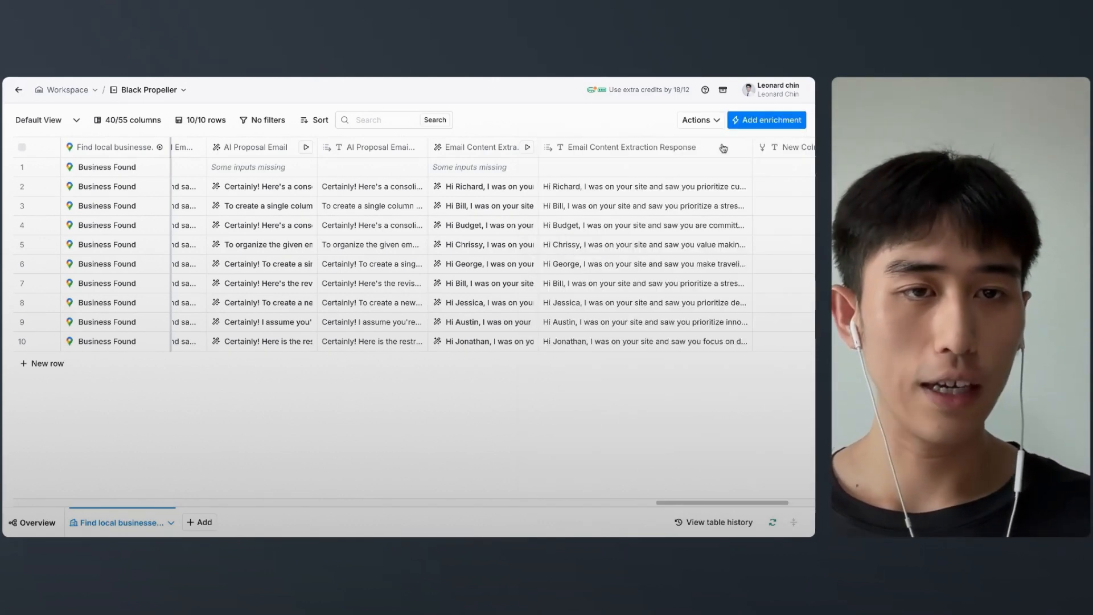
Step: Read the full extracted email in row 3 of the Email Content Extraction Response column and close the cell without editing
click(658, 201)
click(659, 200)
scroll(612, 241, down, 2)
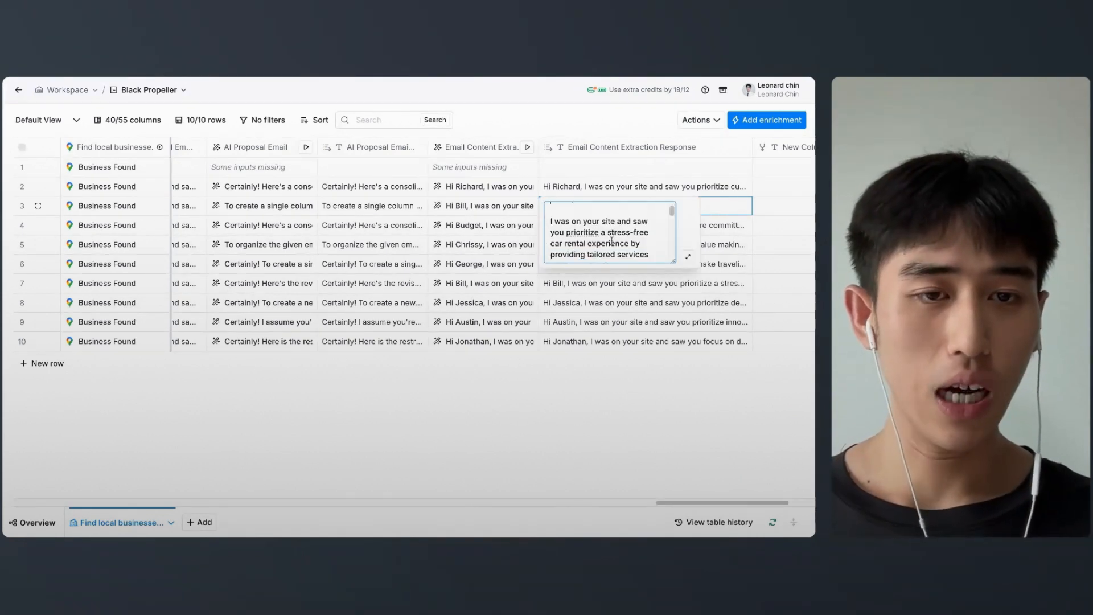
scroll(612, 241, down, 3)
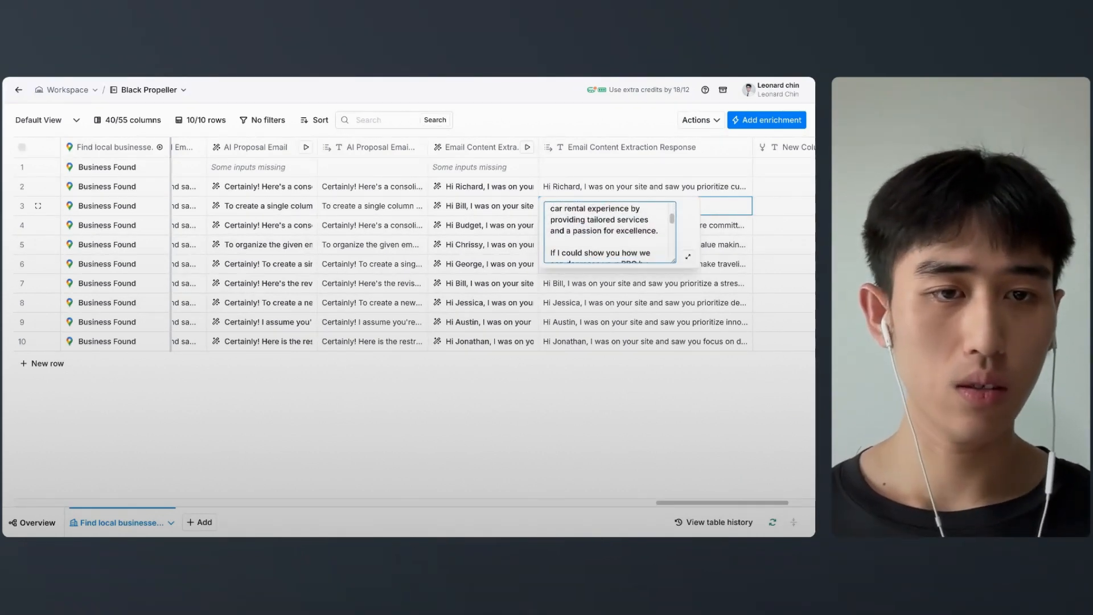
scroll(609, 231, down, 5)
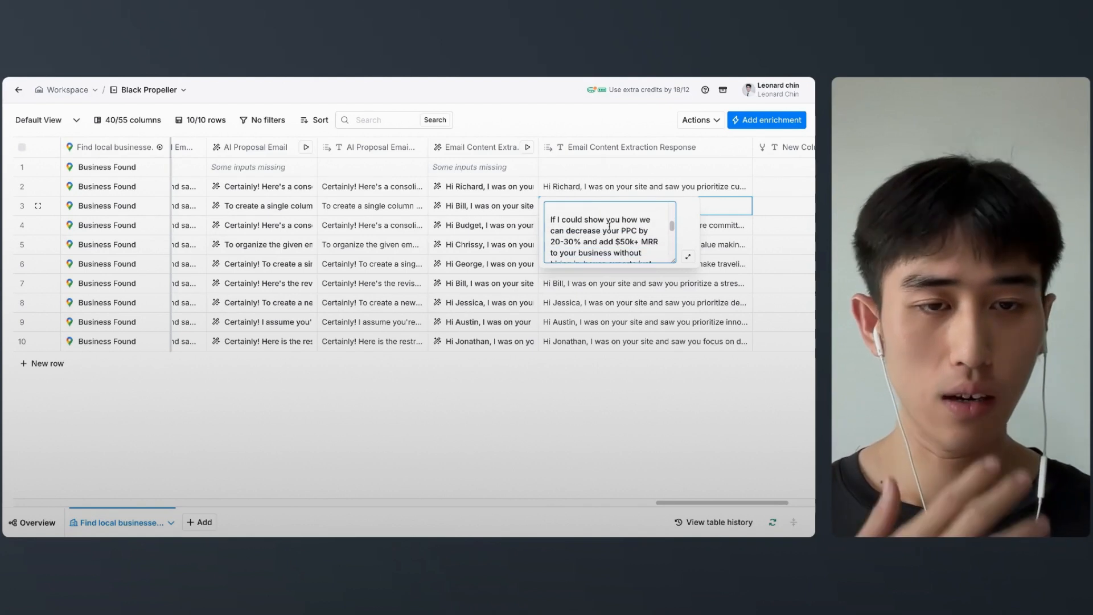
scroll(609, 232, up, 3)
scroll(609, 232, down, 2)
scroll(609, 232, down, 1)
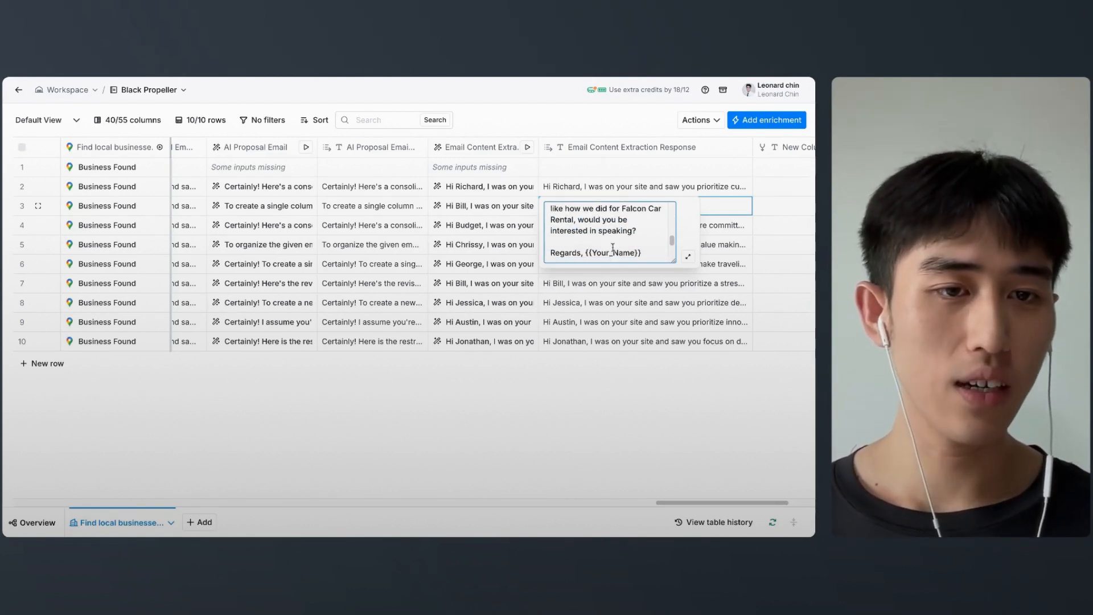
scroll(612, 248, down, 2)
click(600, 377)
Step: Start a new enrichment column, search for "smartl", and choose Smartlead.ai's Add Lead to Campaign action
scroll(598, 380, right, 5)
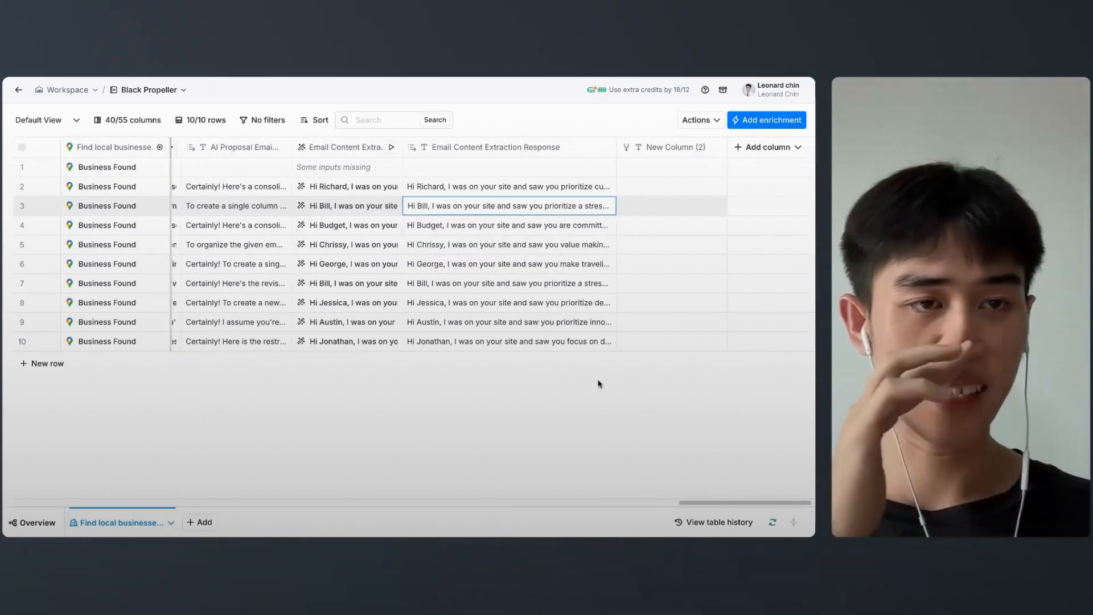
click(765, 147)
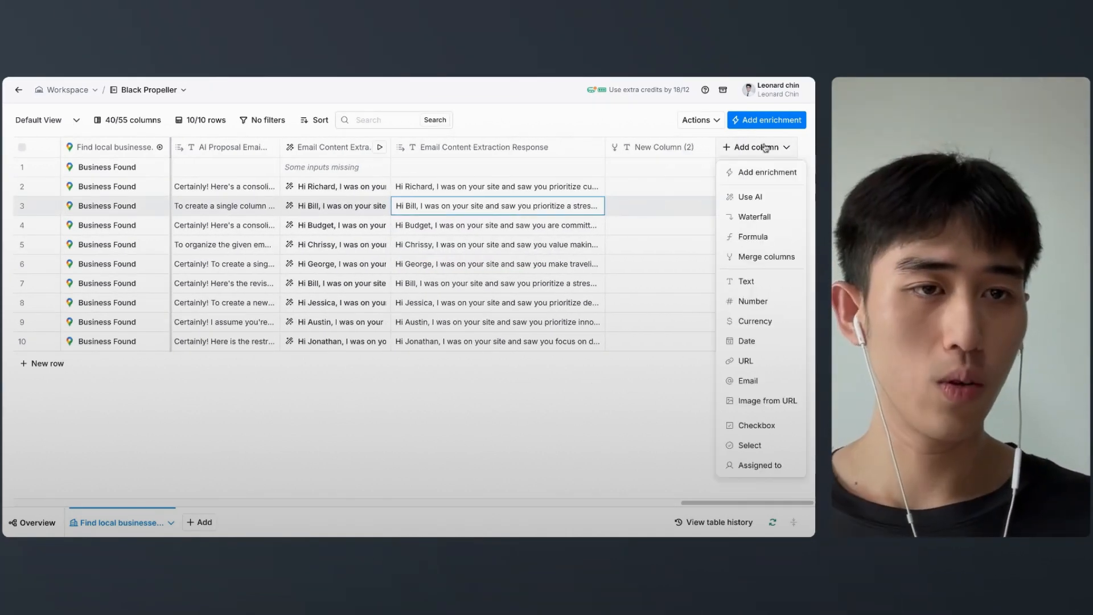
click(746, 178)
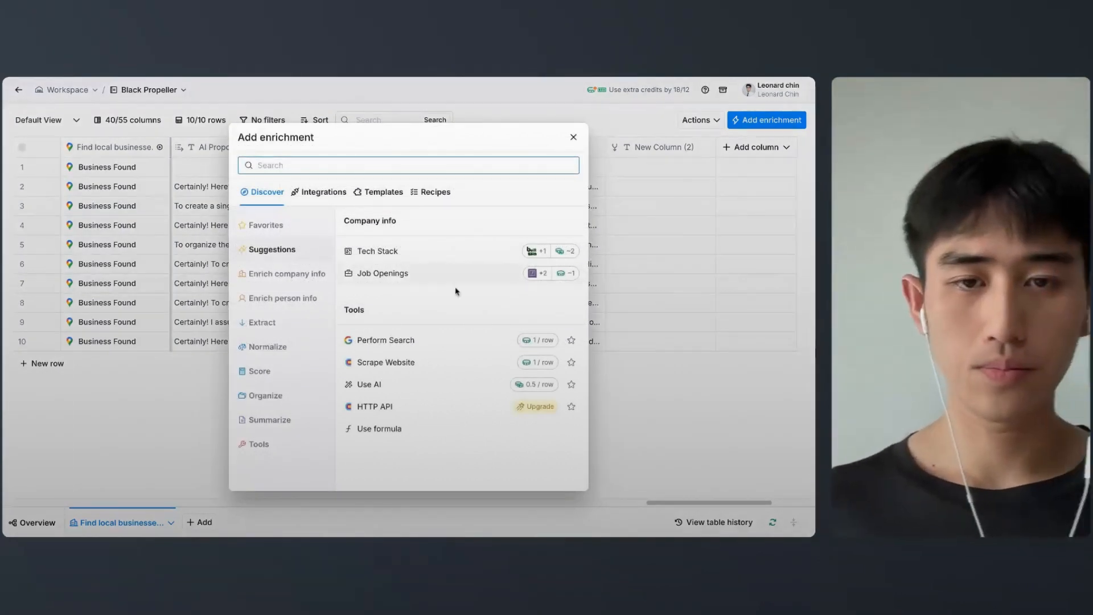
text(smartl)
click(374, 257)
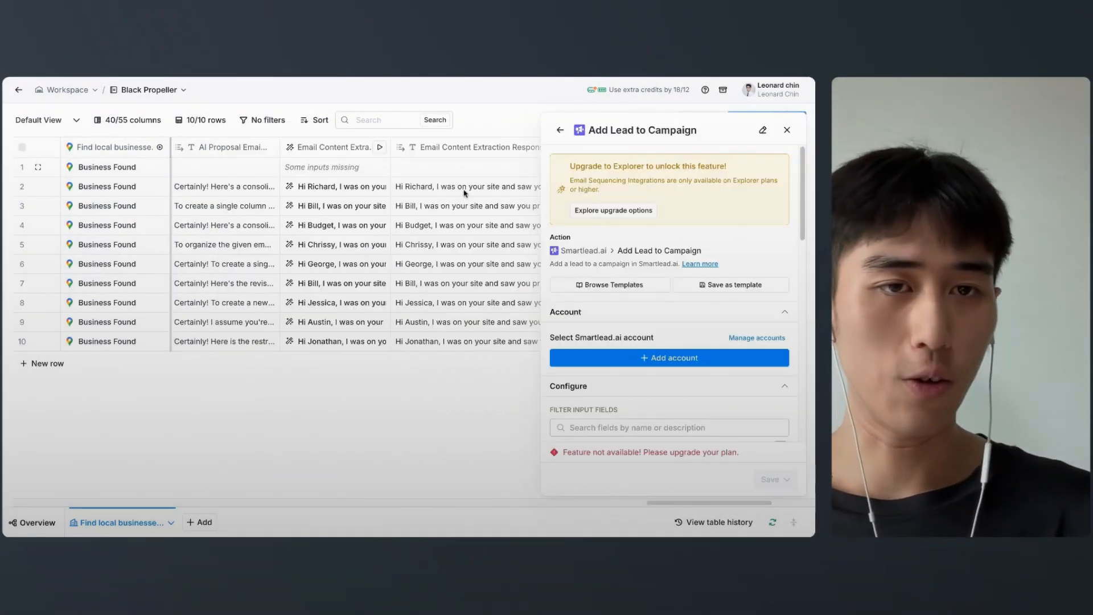
Step: Open the form for adding a Smartlead.ai account's API key and close it without entering anything
scroll(464, 228, right, 5)
scroll(675, 324, down, 1)
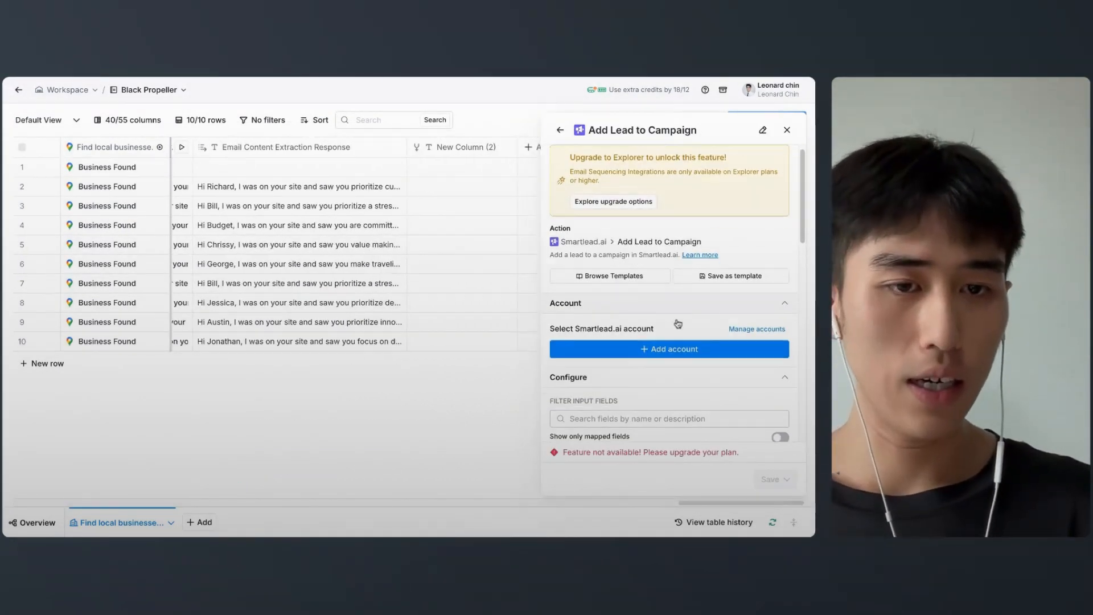
click(673, 327)
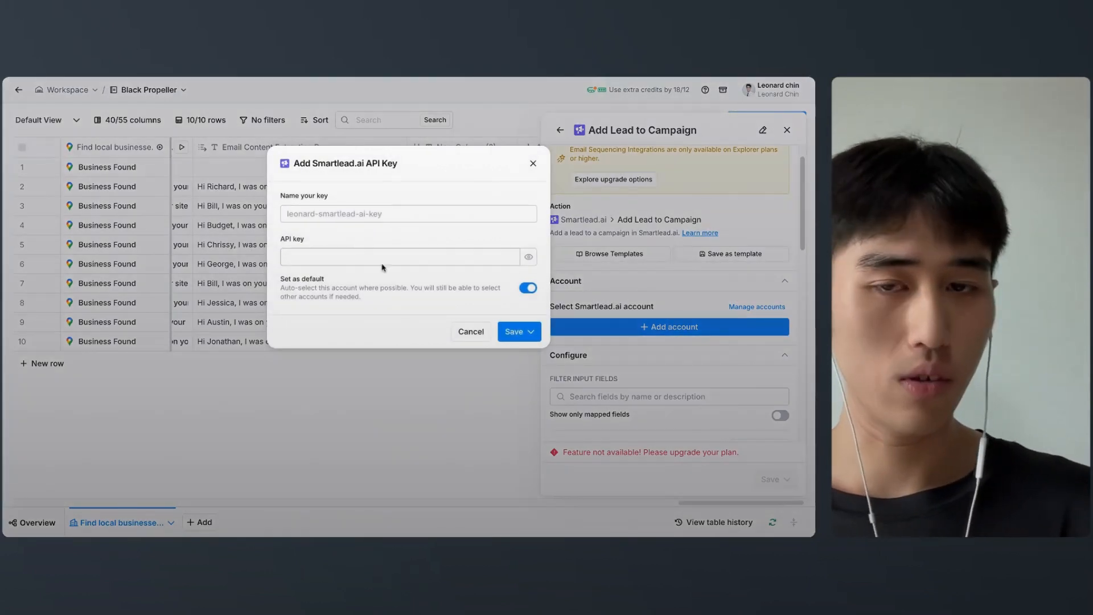
click(532, 163)
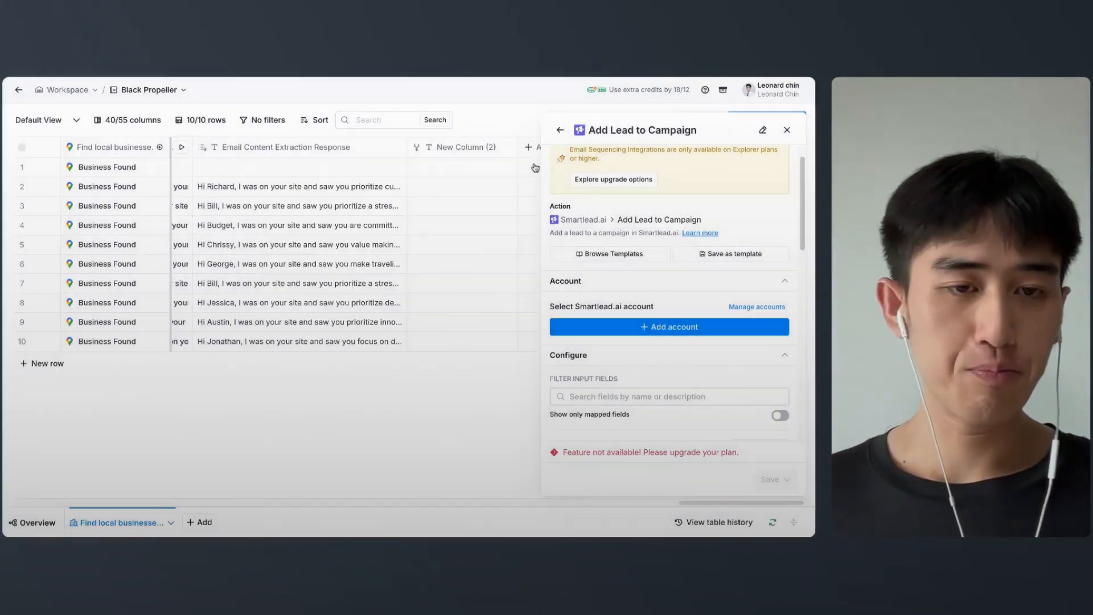
Step: Map the campaign lead's Email Address input to the Email Validation column
scroll(638, 363, down, 2)
scroll(637, 363, down, 2)
click(636, 345)
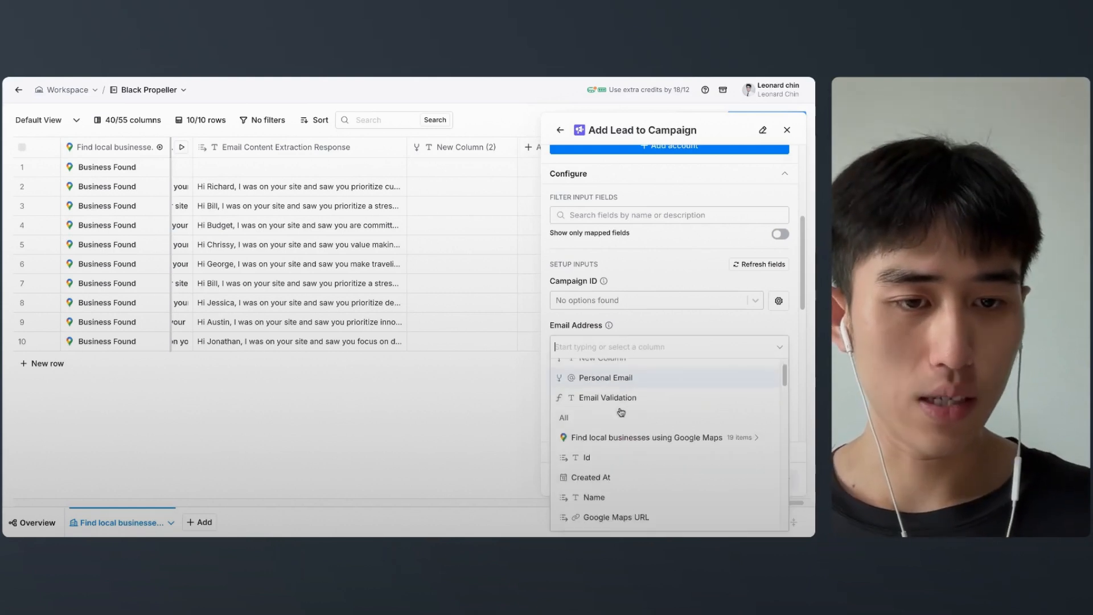
click(607, 392)
Step: Expand the lead's Custom Fields and name the first custom field "Subject Line"
scroll(664, 332, down, 5)
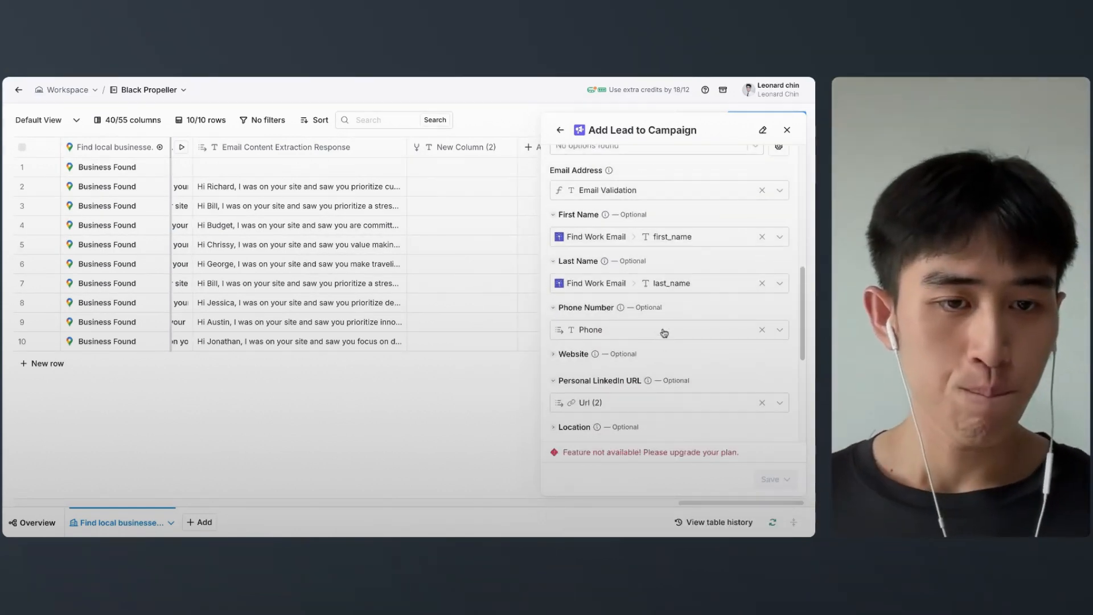
scroll(664, 333, down, 4)
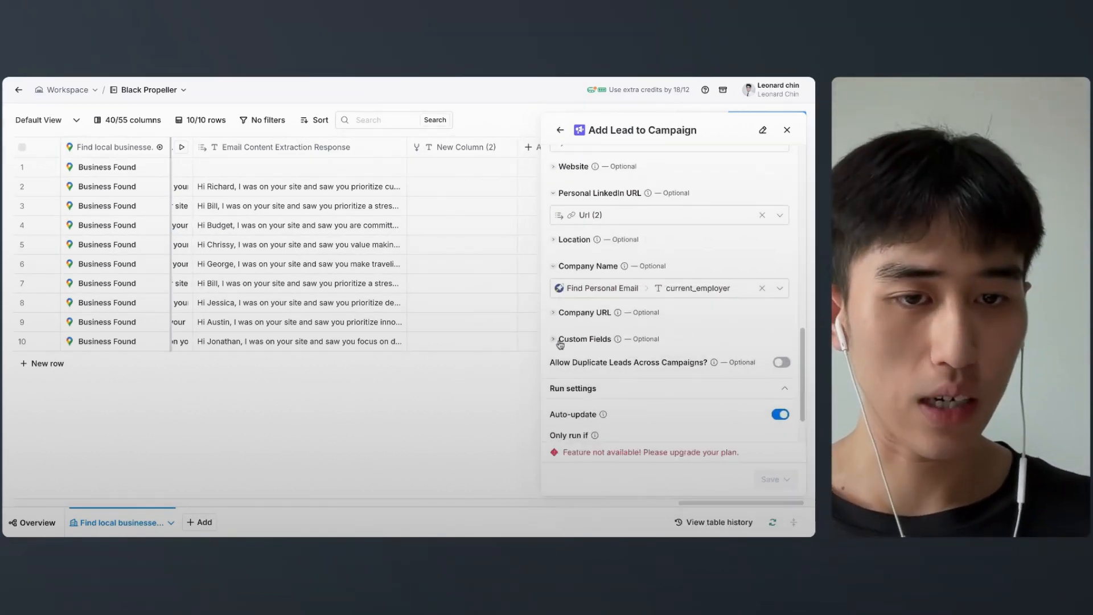
click(559, 340)
click(600, 358)
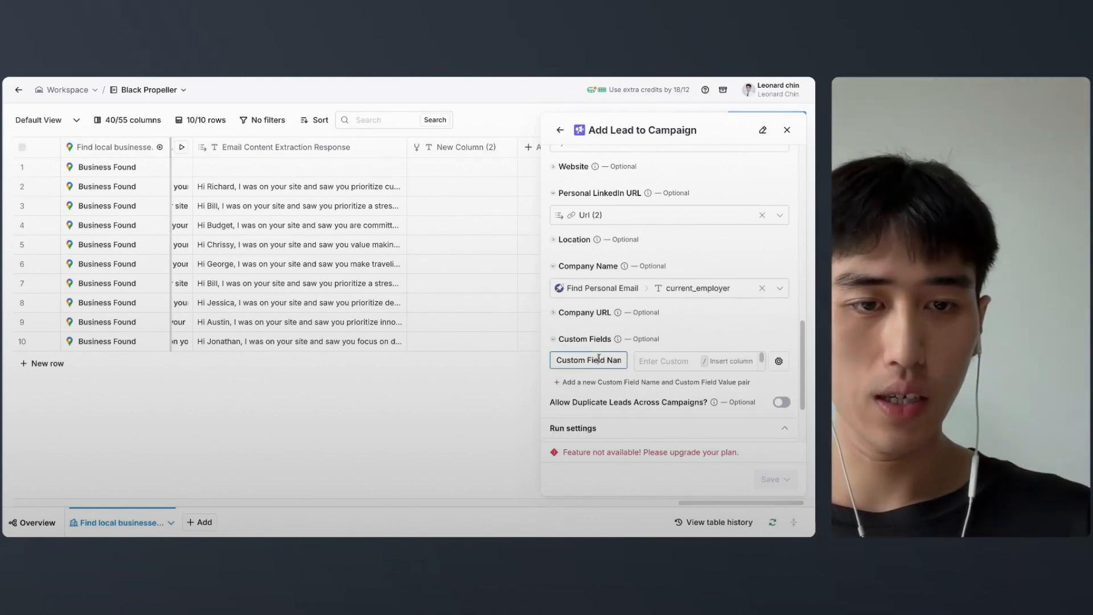
click(599, 358)
text(Subjet)
key(BackSpace)
text(ct Line)
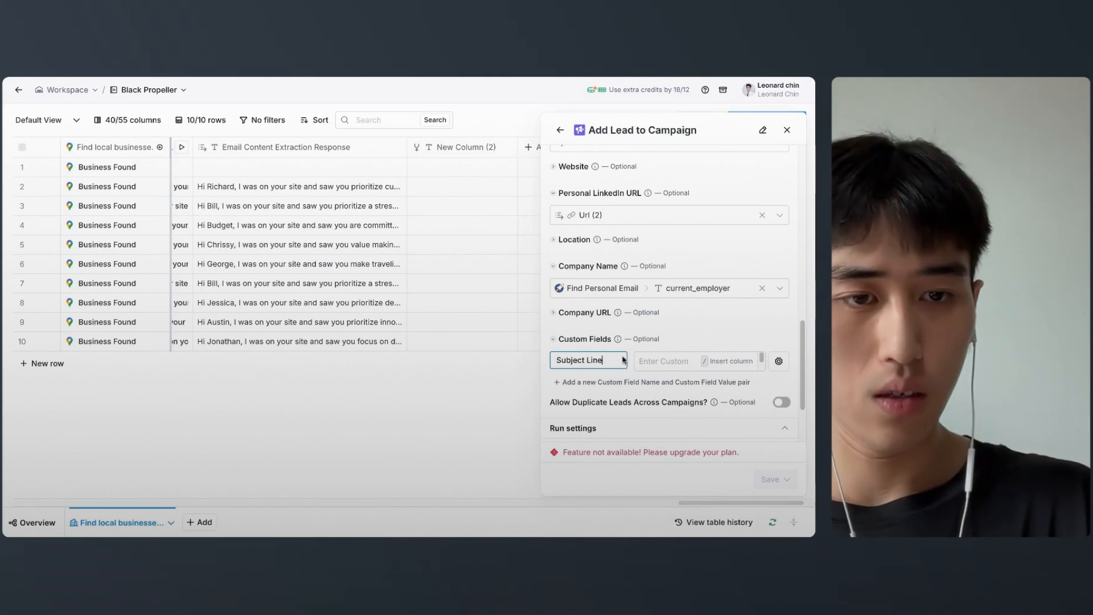
Step: Set the Subject Line custom field's value to the Email Subject Line Response column
click(648, 363)
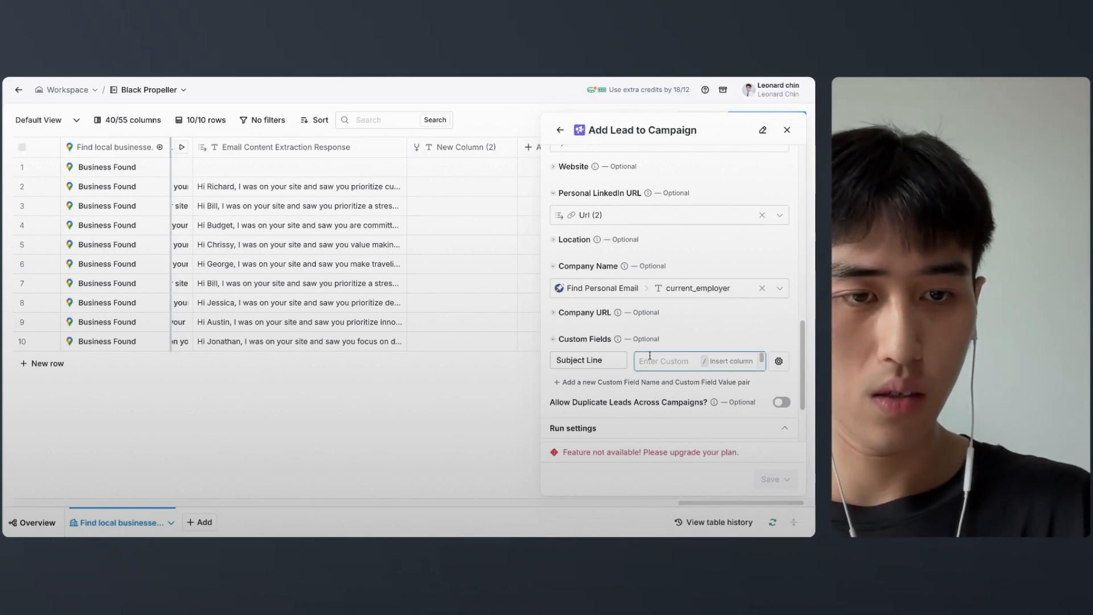
text(/sub)
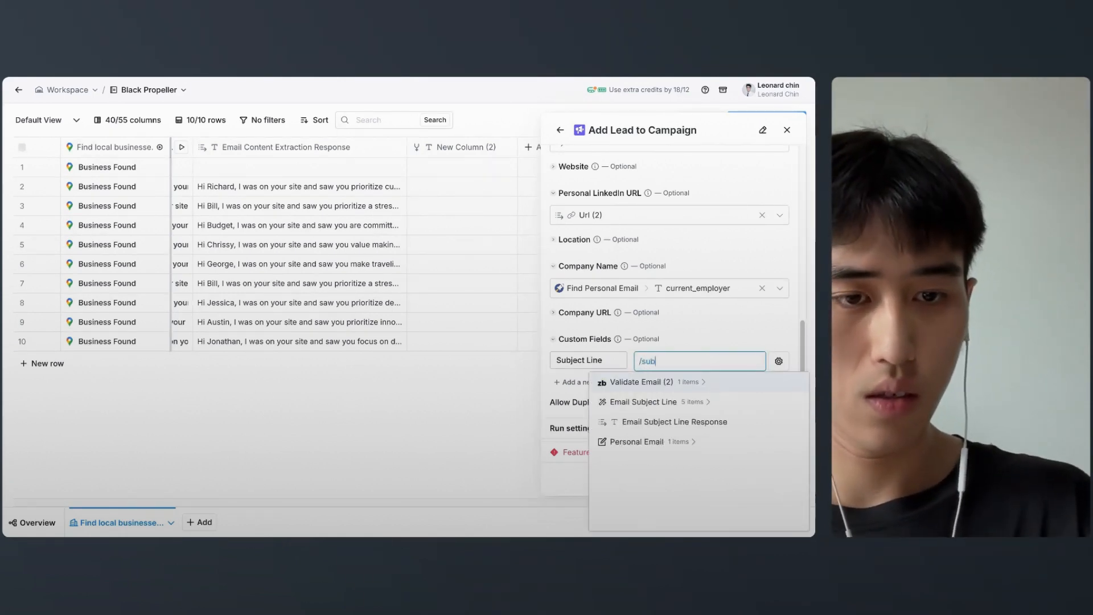
click(648, 402)
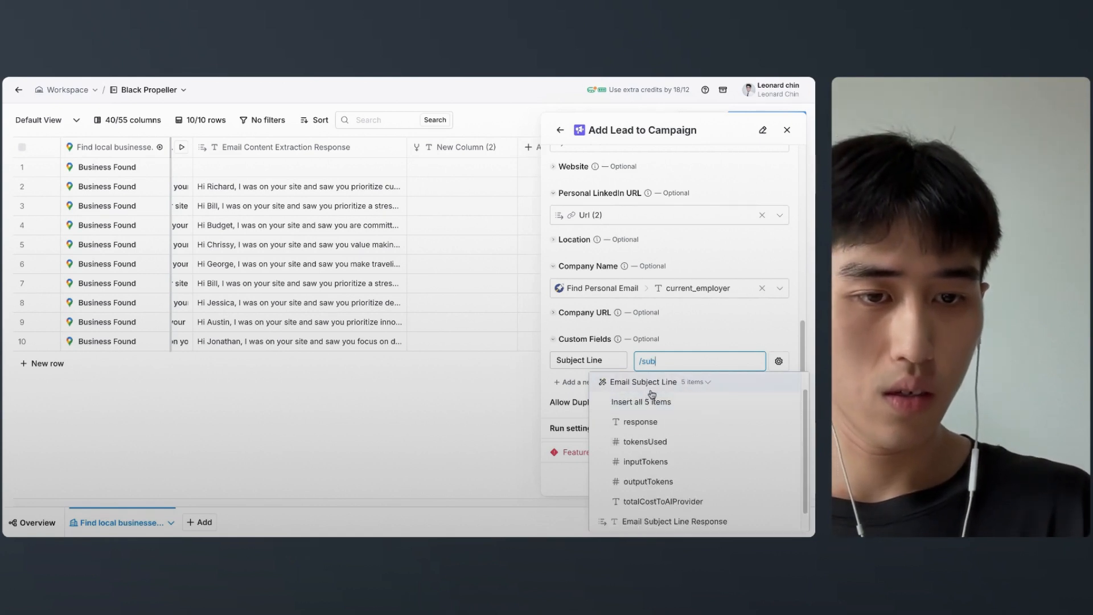
click(651, 388)
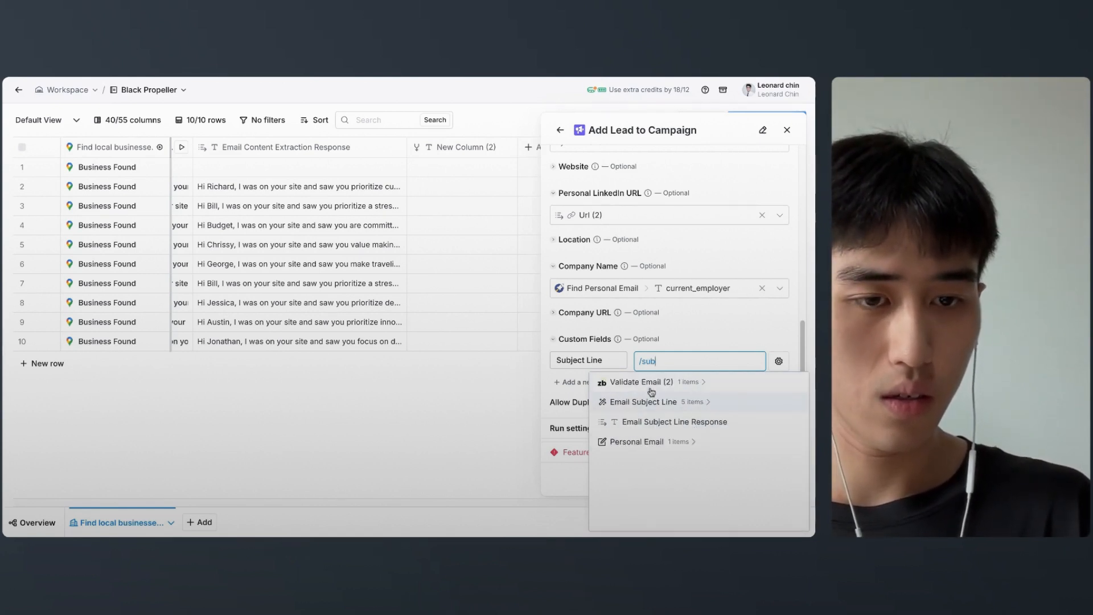
click(646, 428)
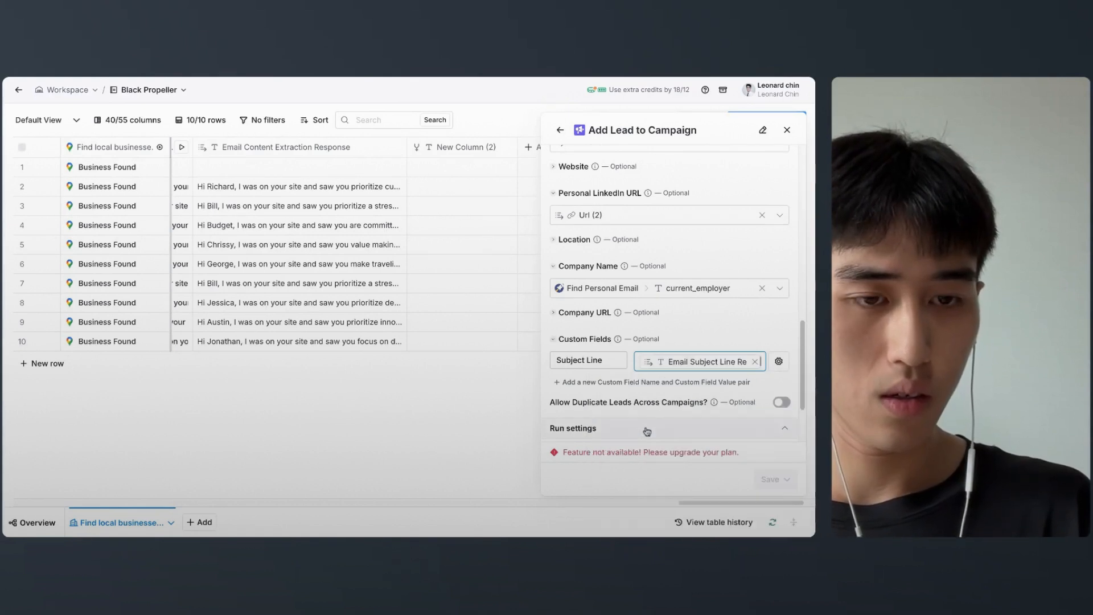
Step: Add a second custom field named "Body Copy" and set its value to the Email Content Extraction Response column
click(591, 382)
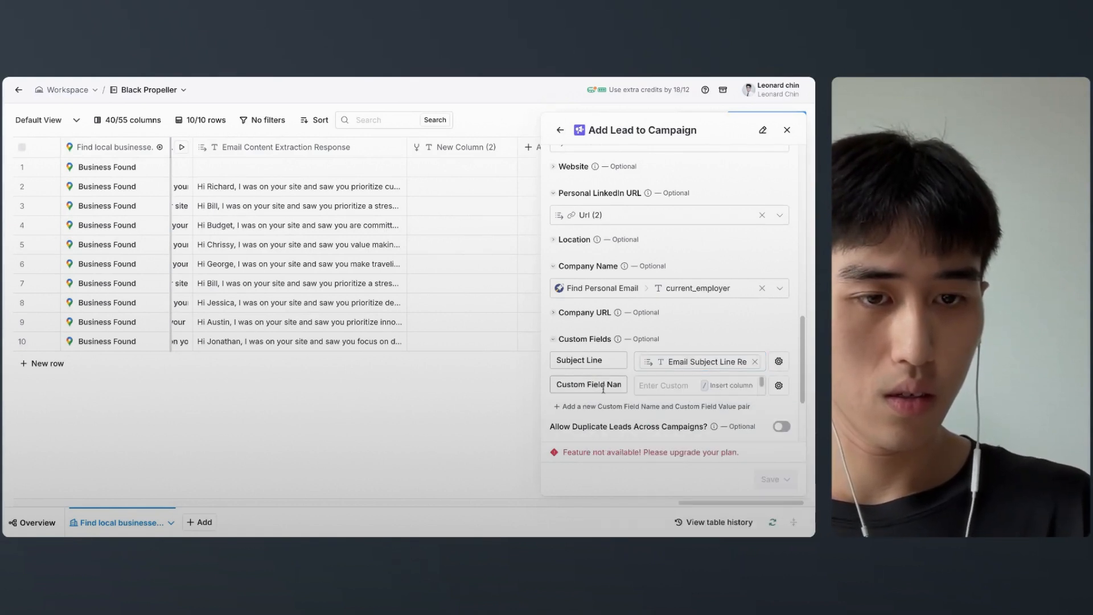
triple_click(603, 389)
text(Body Copy)
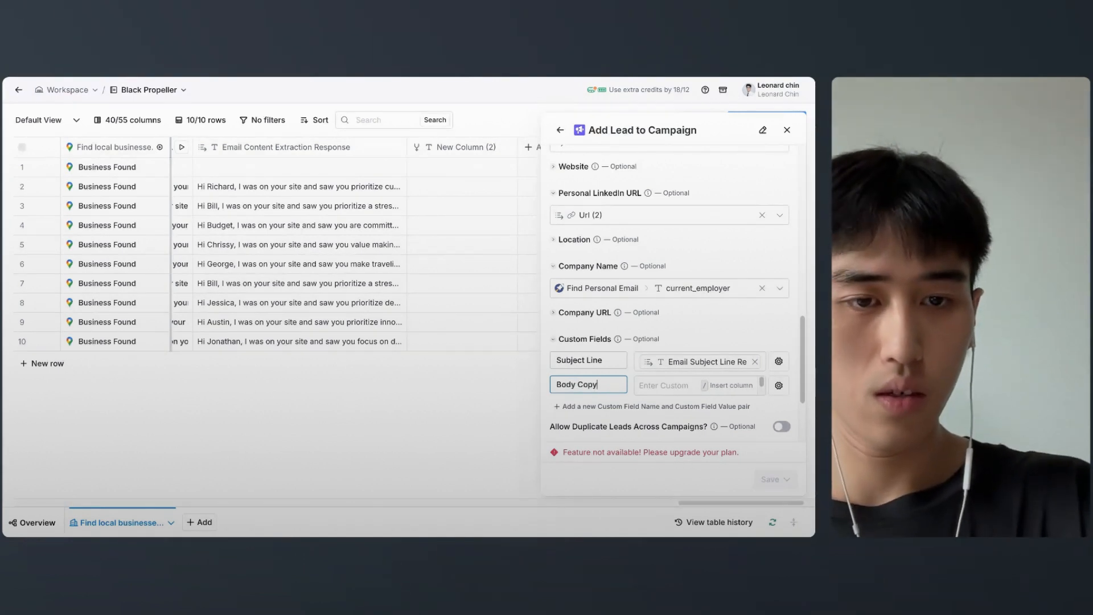
click(671, 386)
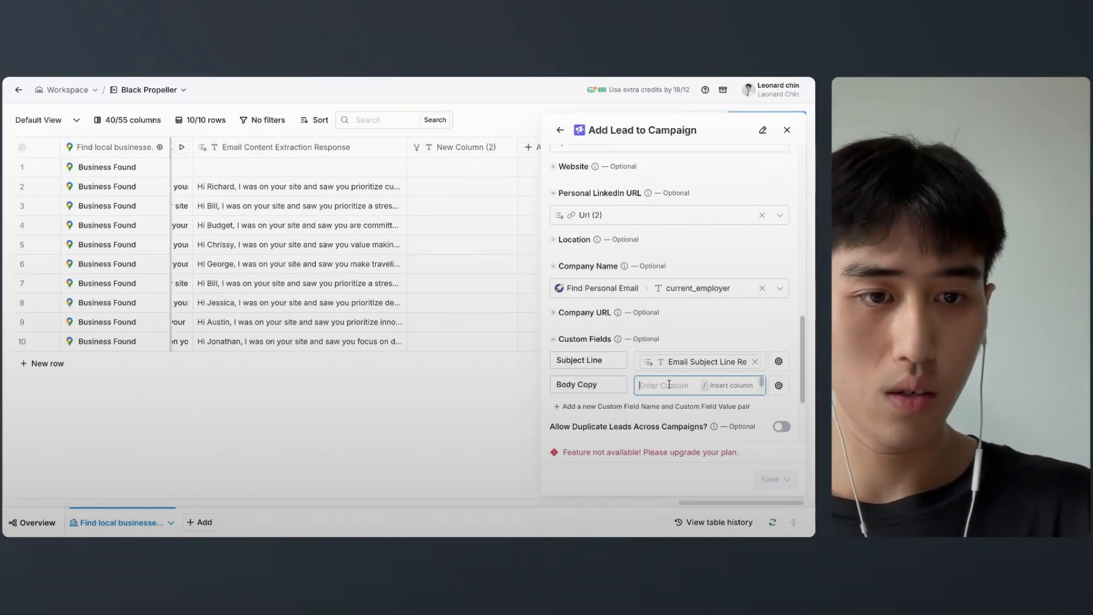
text(/email)
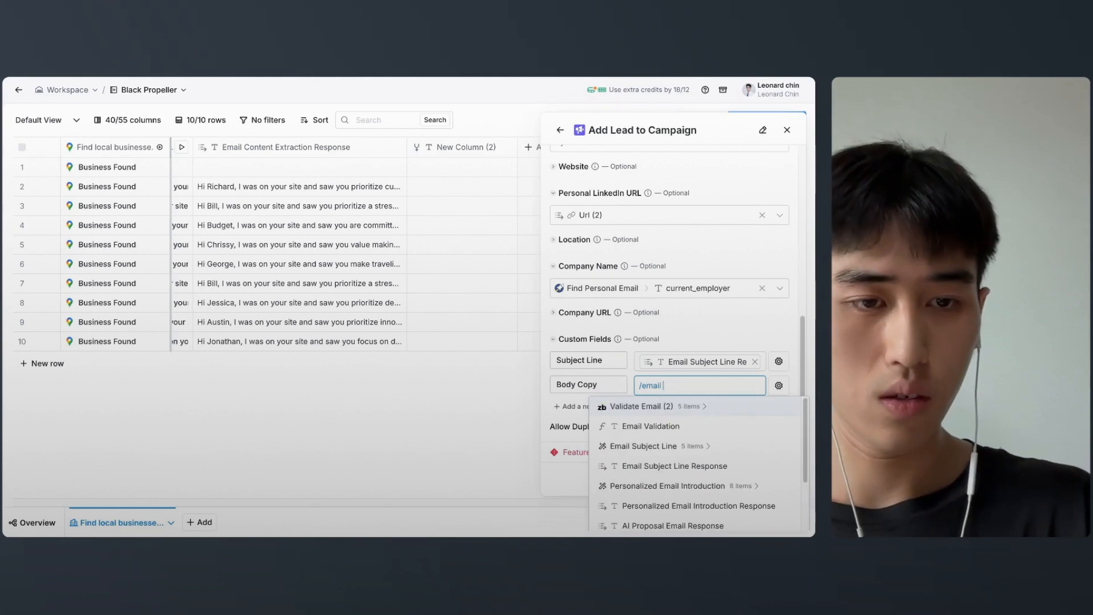
scroll(675, 483, down, 2)
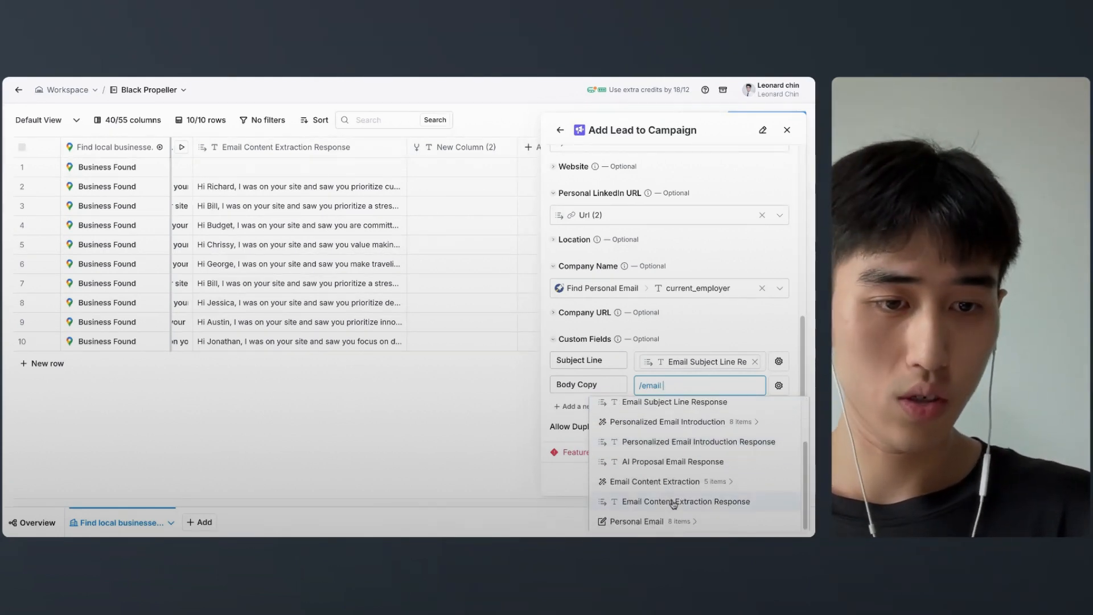
click(674, 503)
click(707, 408)
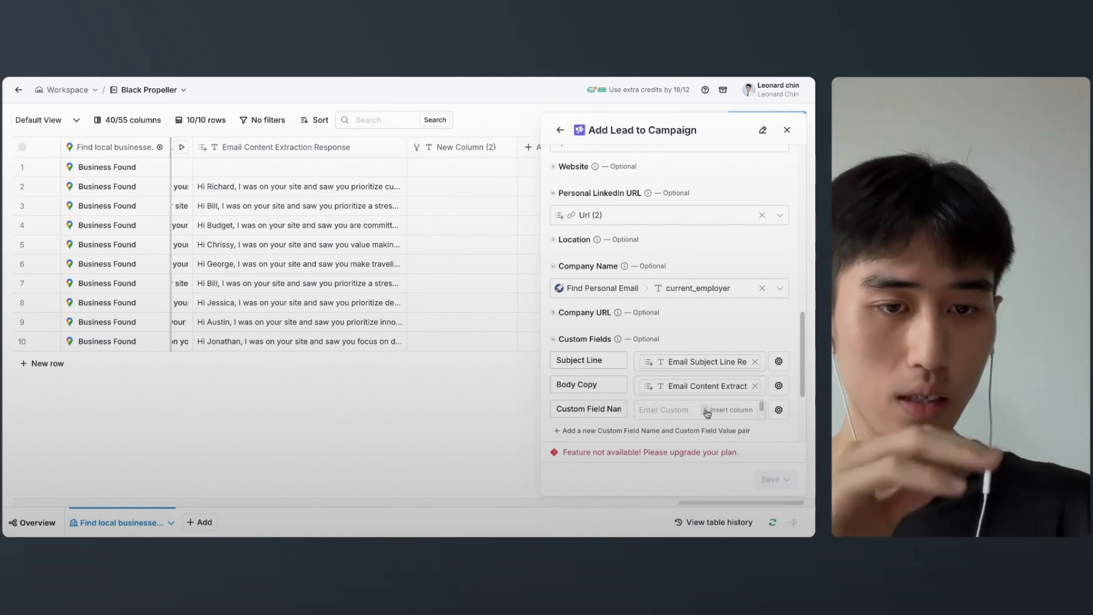
click(778, 410)
click(778, 409)
click(779, 408)
click(706, 378)
scroll(757, 324, down, 1)
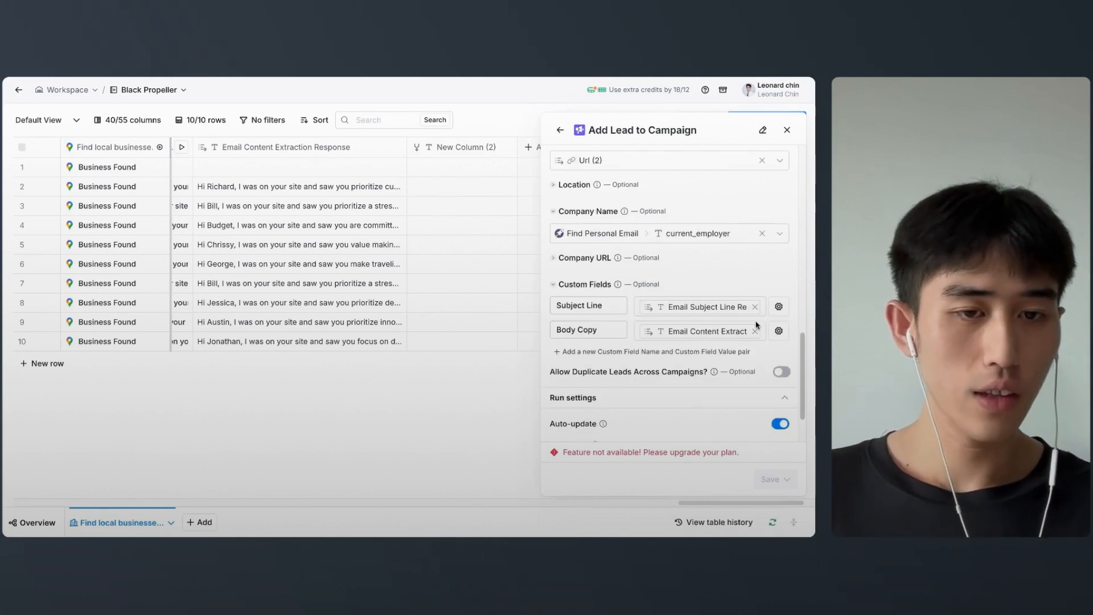
scroll(757, 324, up, 4)
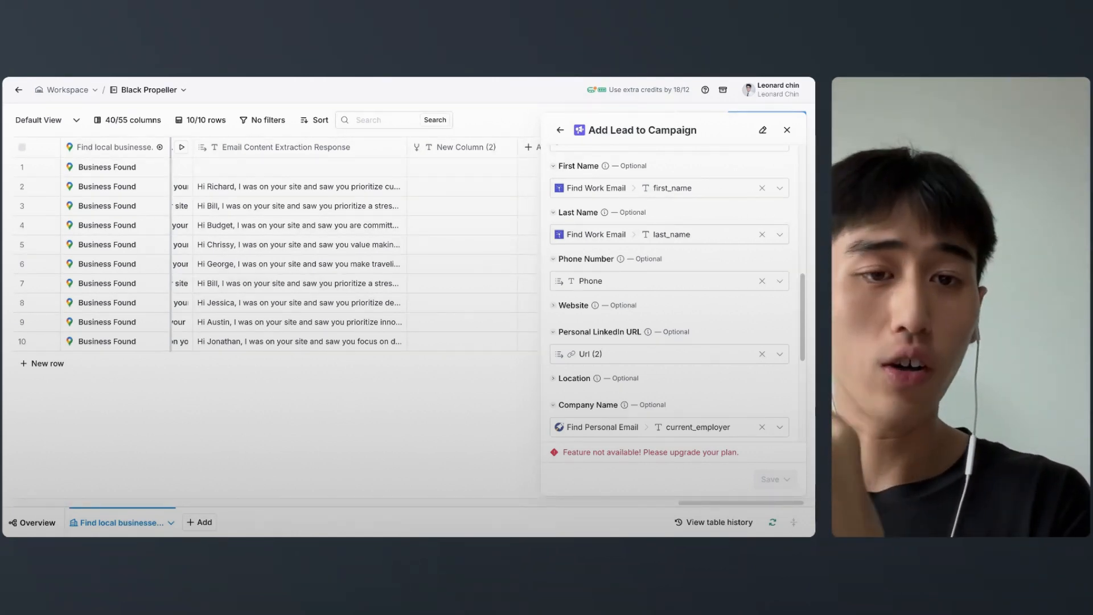
scroll(670, 294, down, 5)
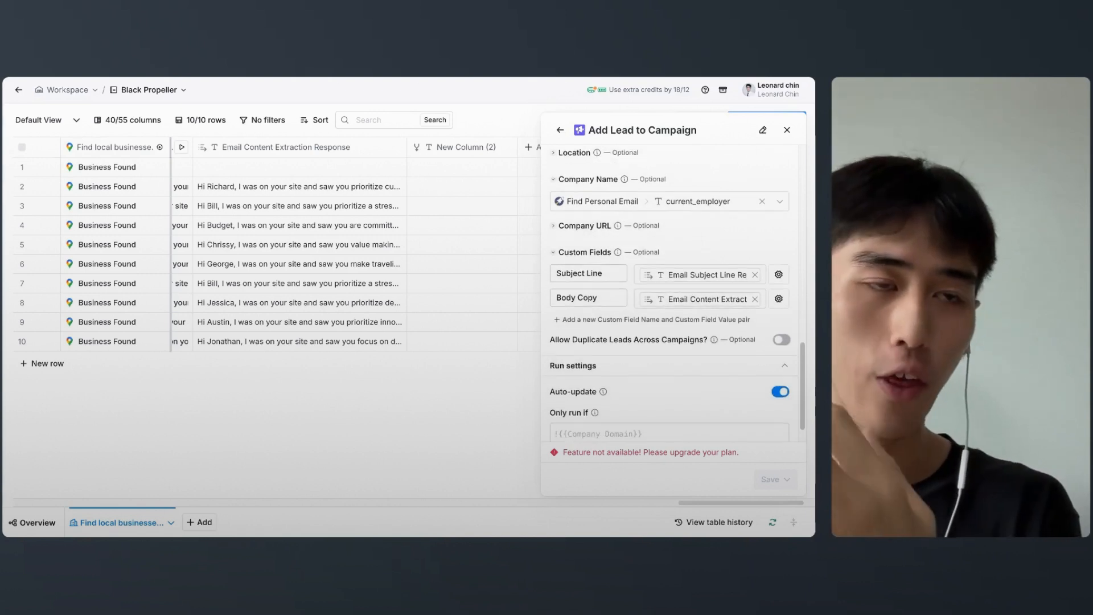